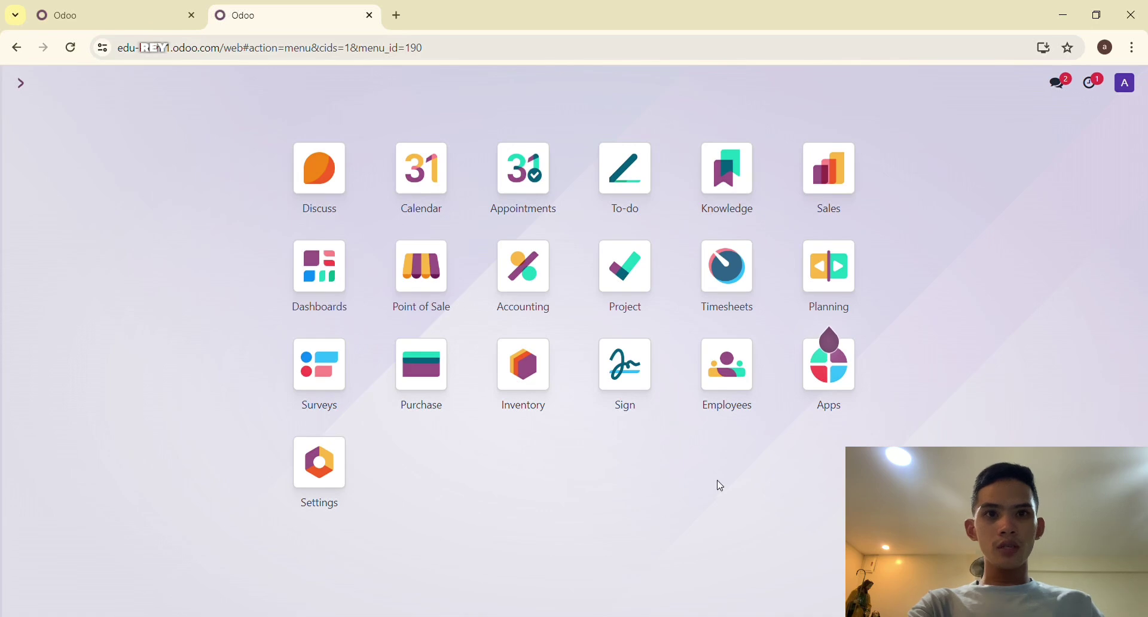
Find the Manufacturing module in the app catalogue and install it
left_click(855, 384)
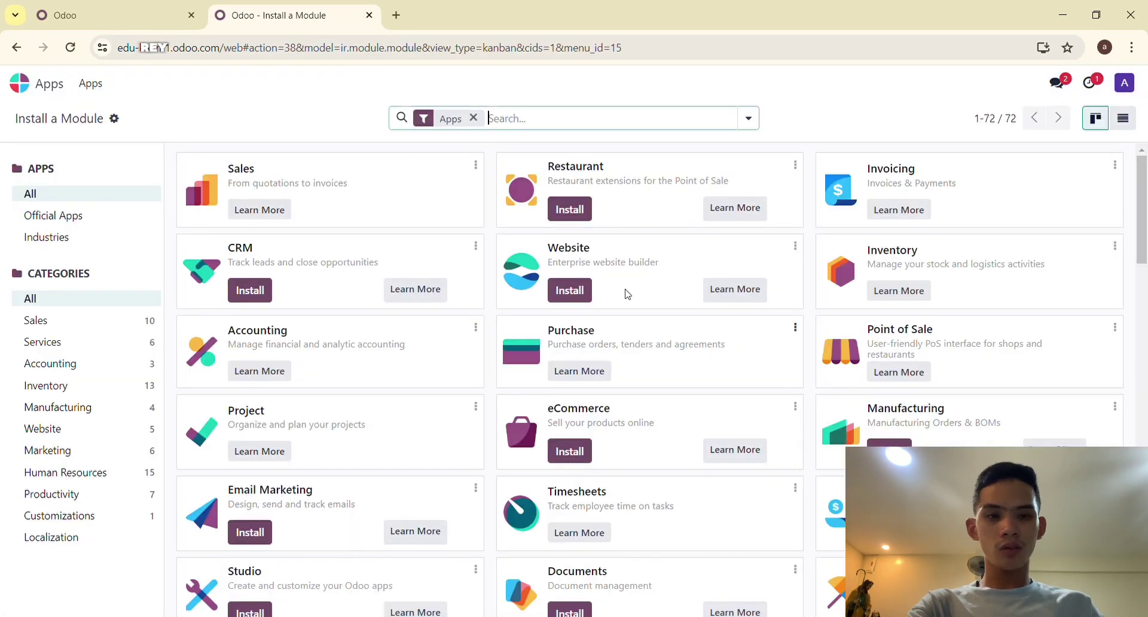
type("man")
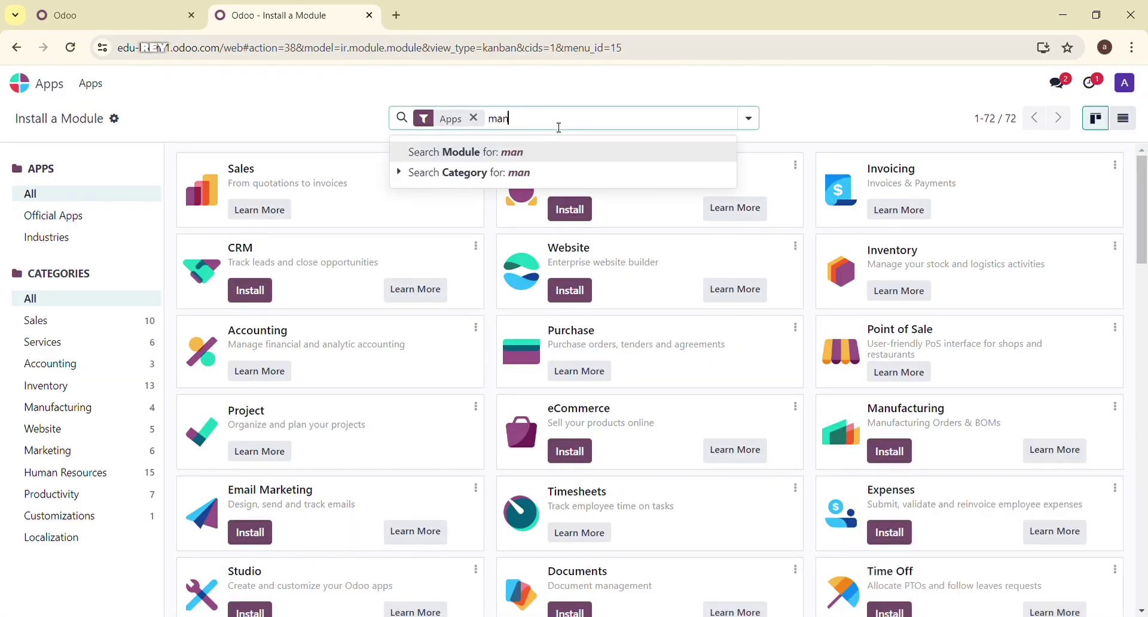
type("ufacturing")
key("Return")
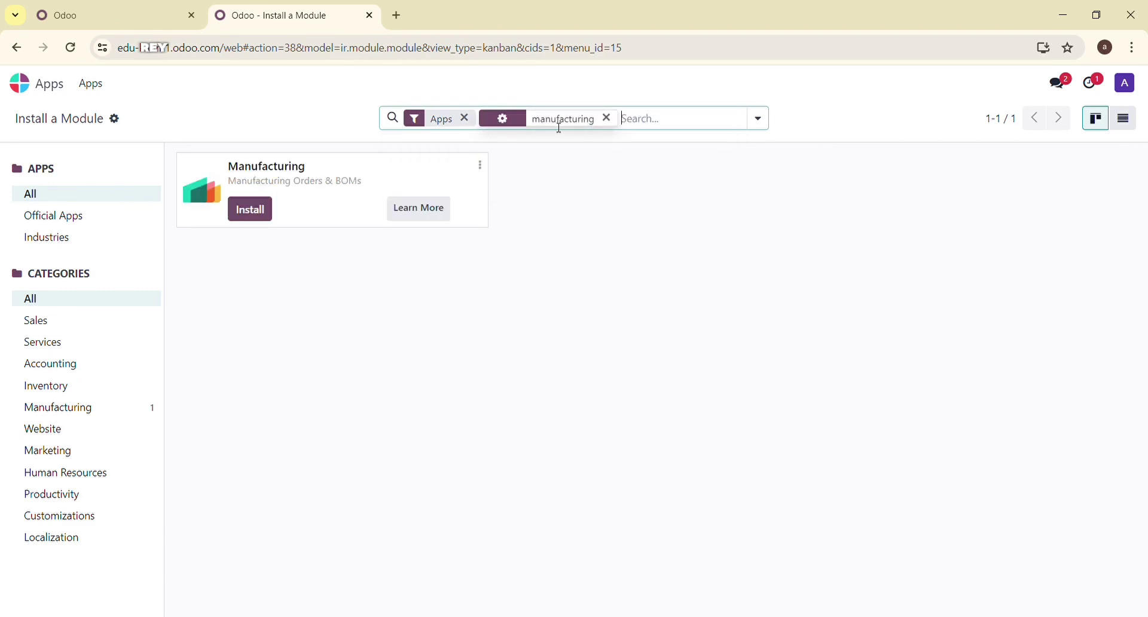
left_click(260, 210)
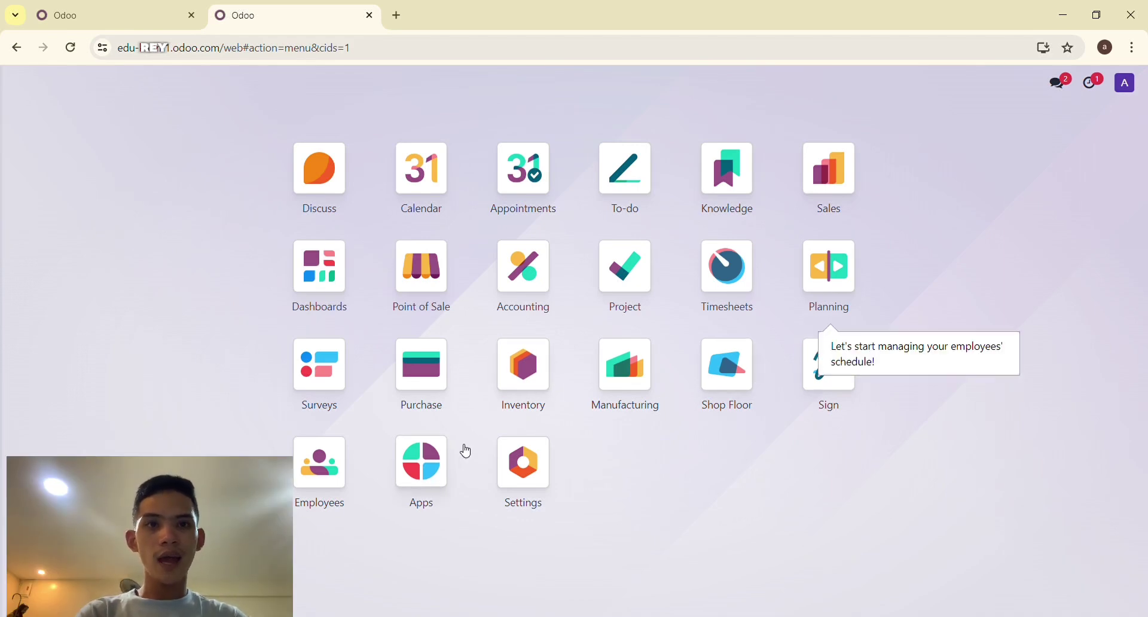
Find the Quality module in the app catalogue and install it
left_click(426, 473)
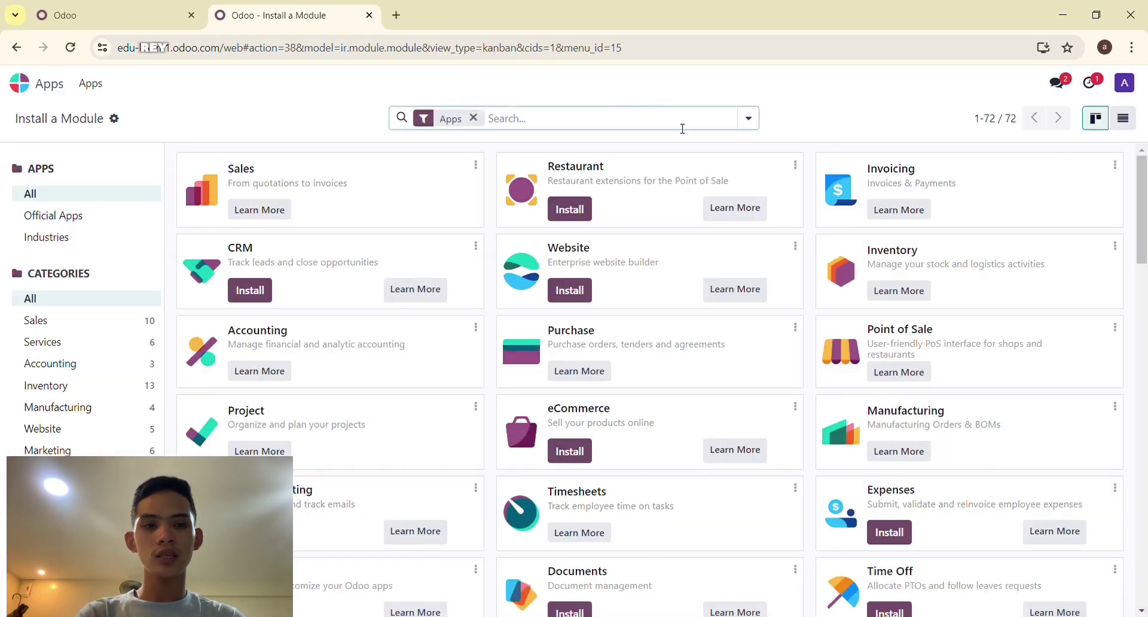
type("quality")
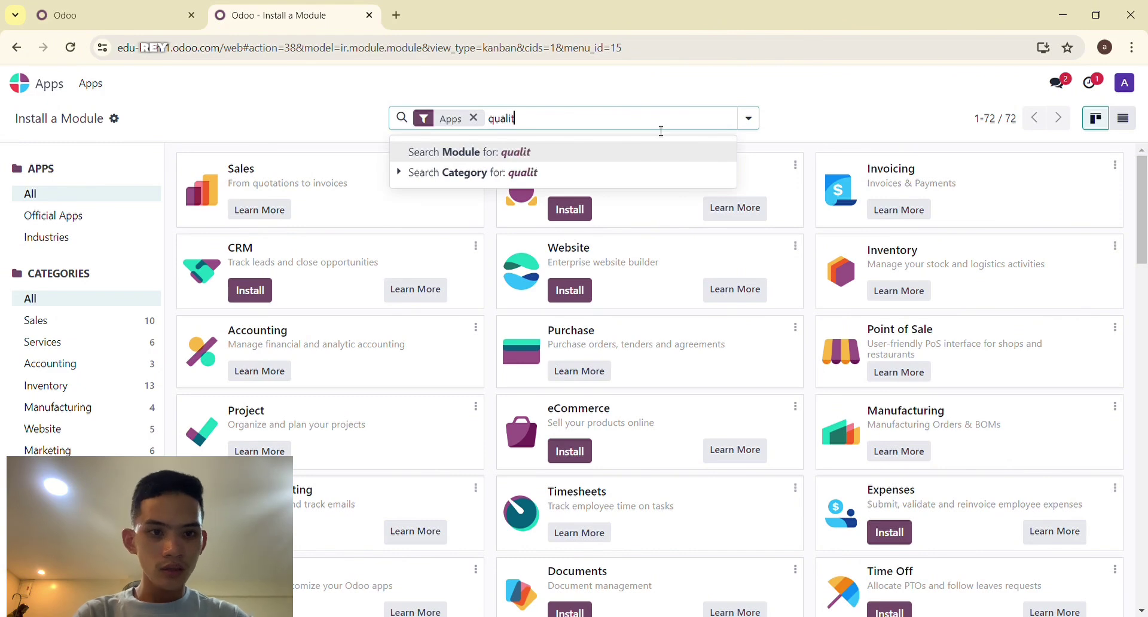
key("Return")
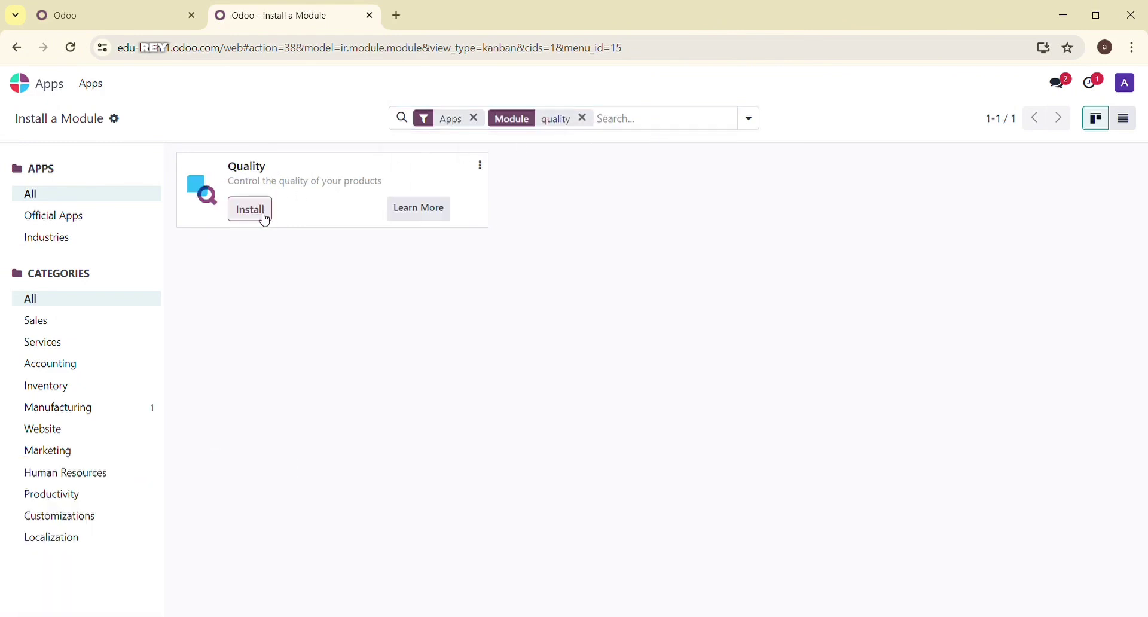
left_click(263, 213)
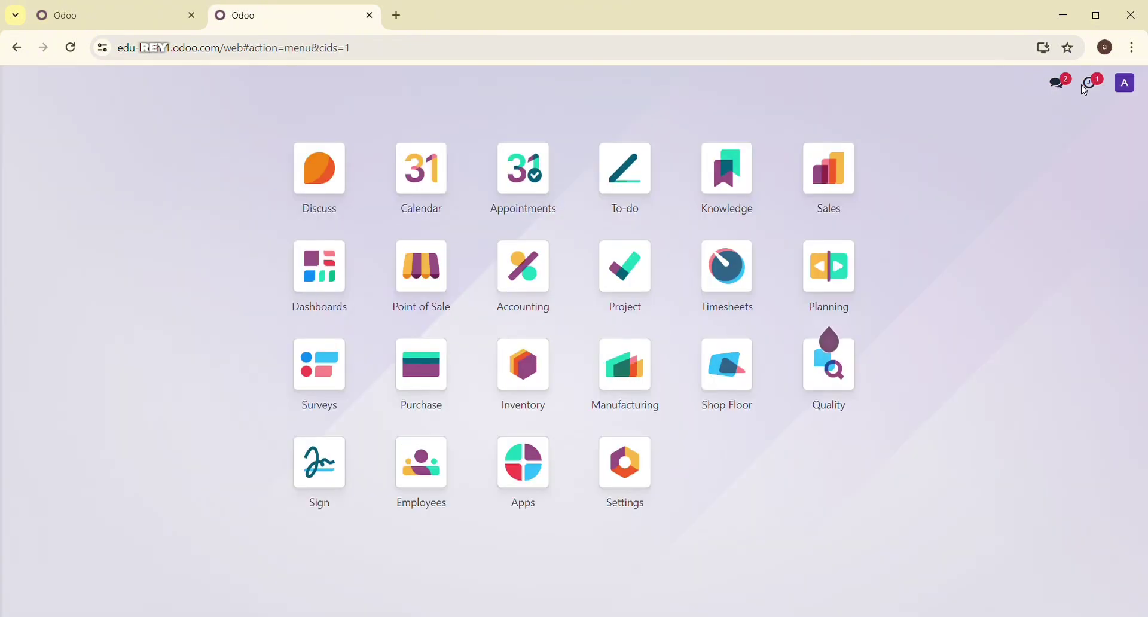
Create a new product named Table in the Manufacturing app
left_click(622, 366)
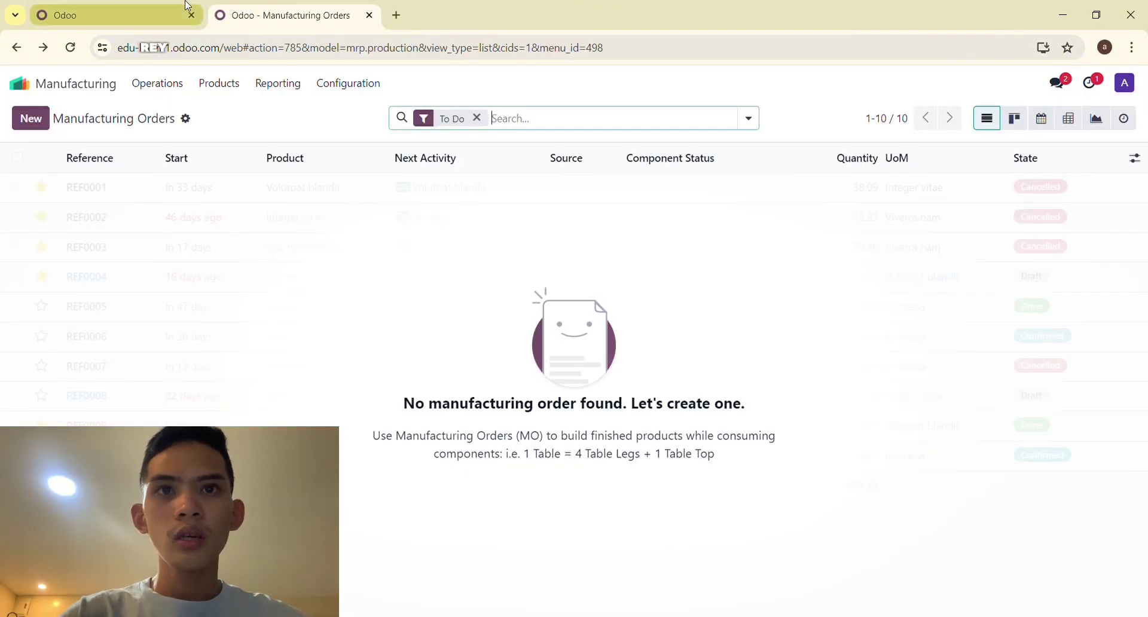
left_click(227, 84)
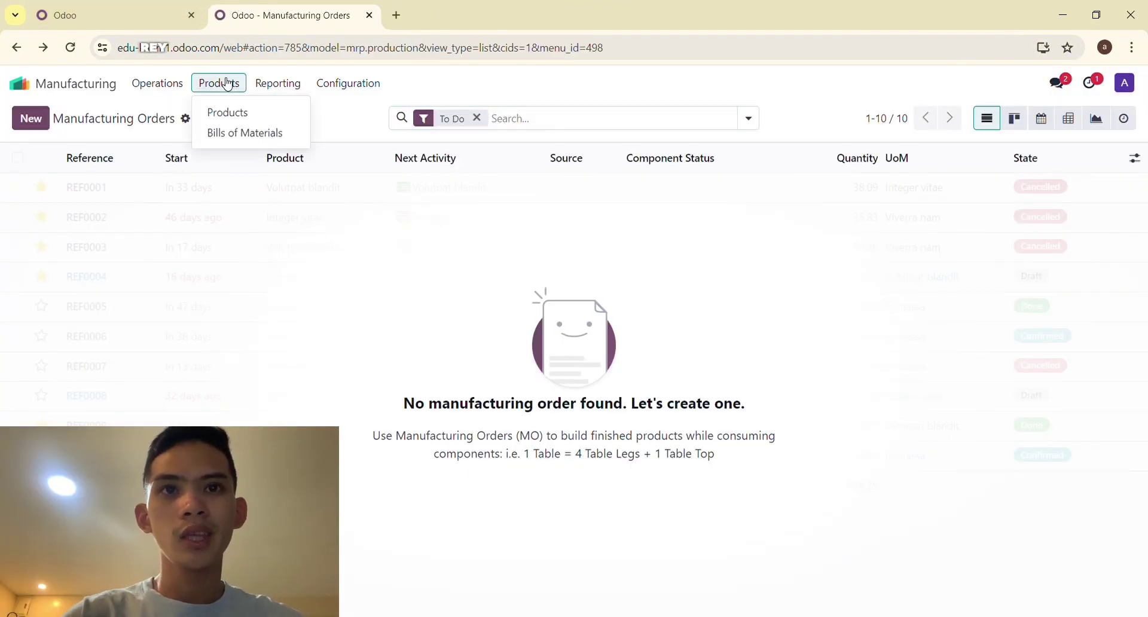
left_click(226, 115)
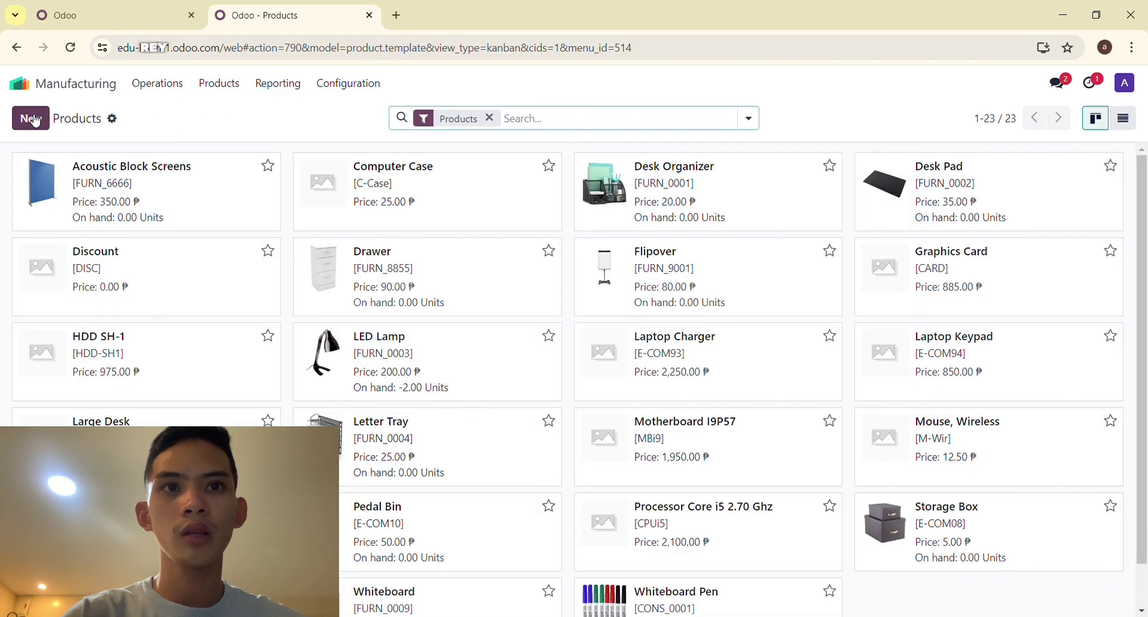
left_click(27, 118)
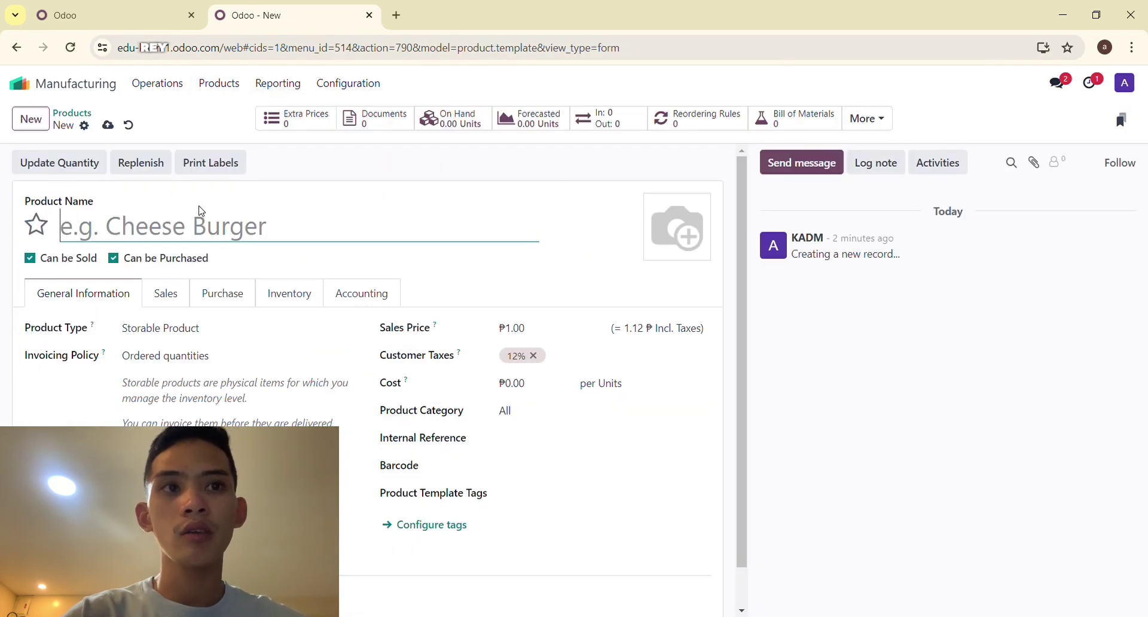
type("Table")
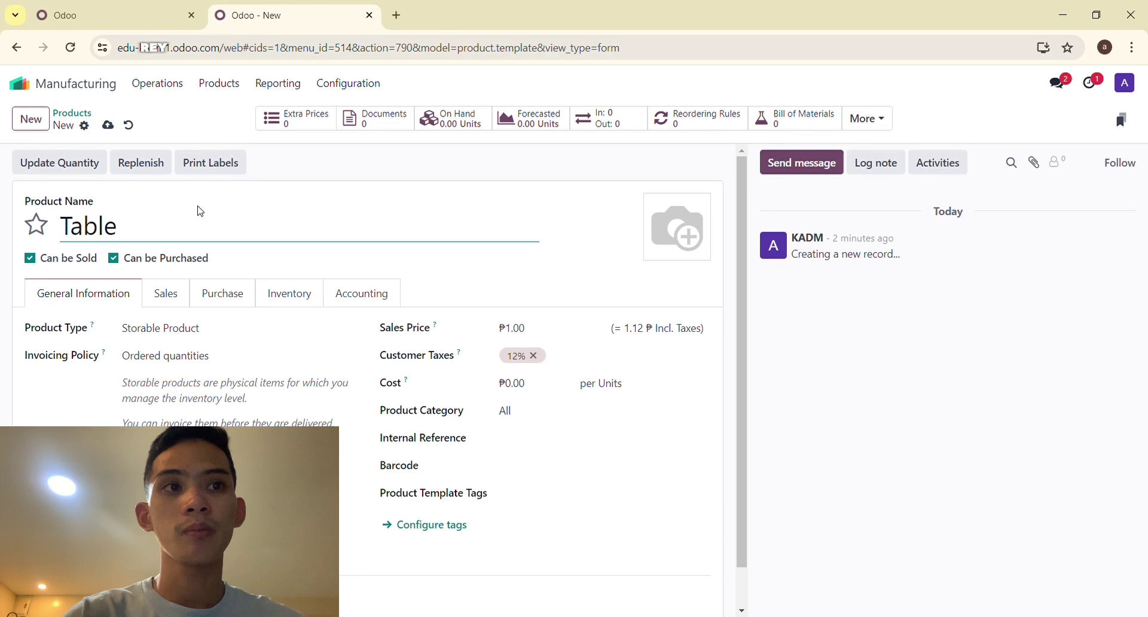
Set the Table product's sales price to ₱330.00 and its cost to ₱115.00
left_click(531, 329)
key("BackSpace")
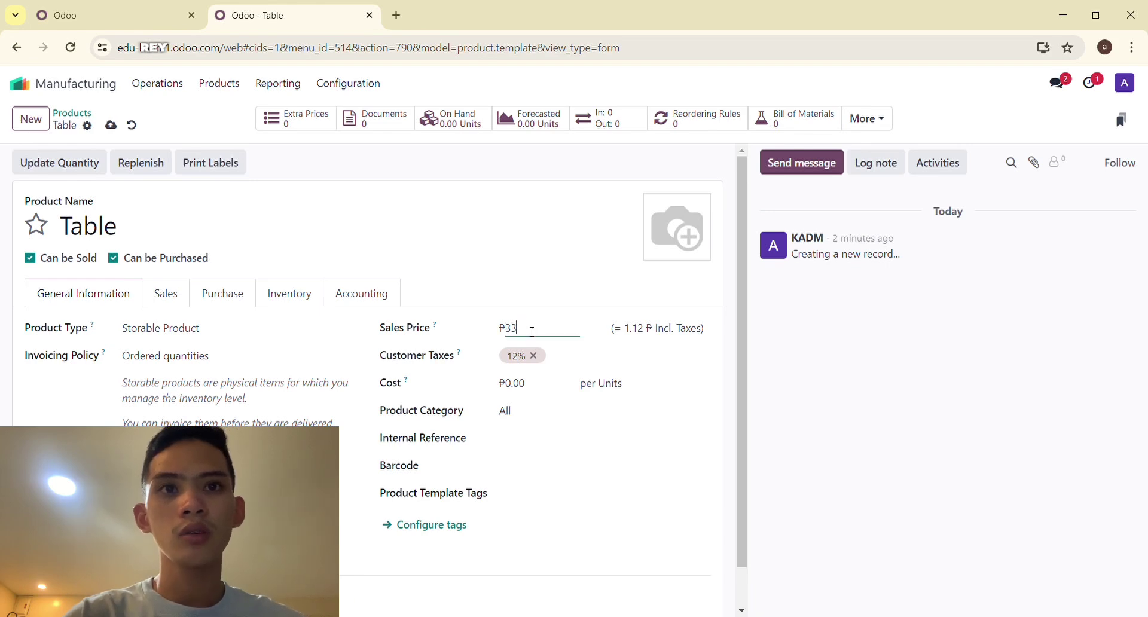
left_click(533, 389)
type("115")
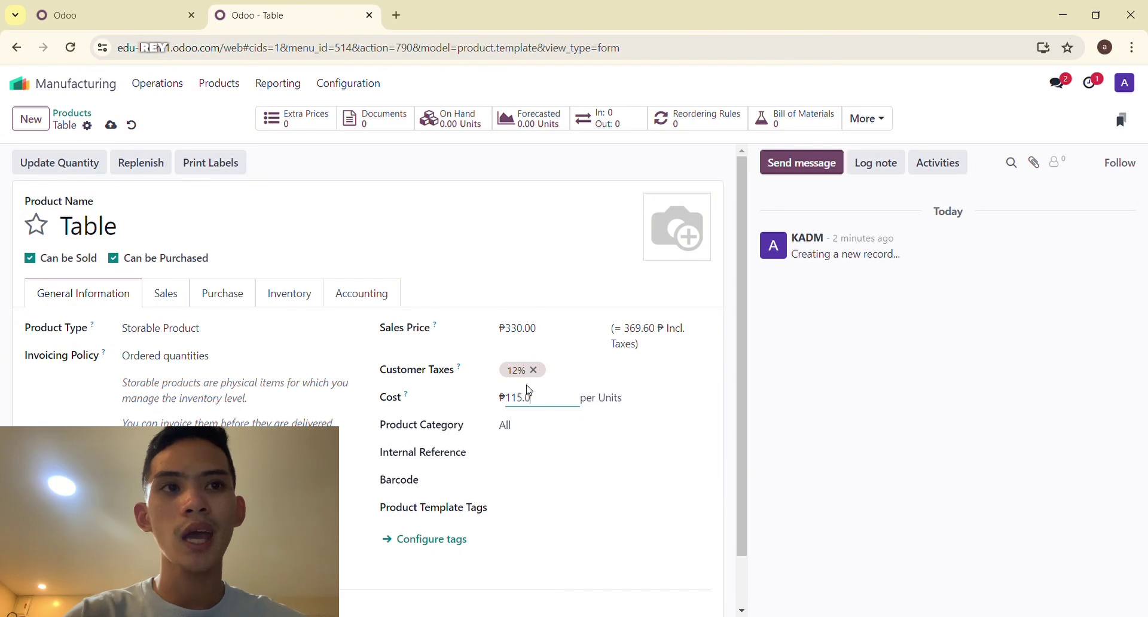
Enable the Manufacture route for the Table product, view its route diagram, and return to the product form
left_click(295, 303)
left_click(182, 299)
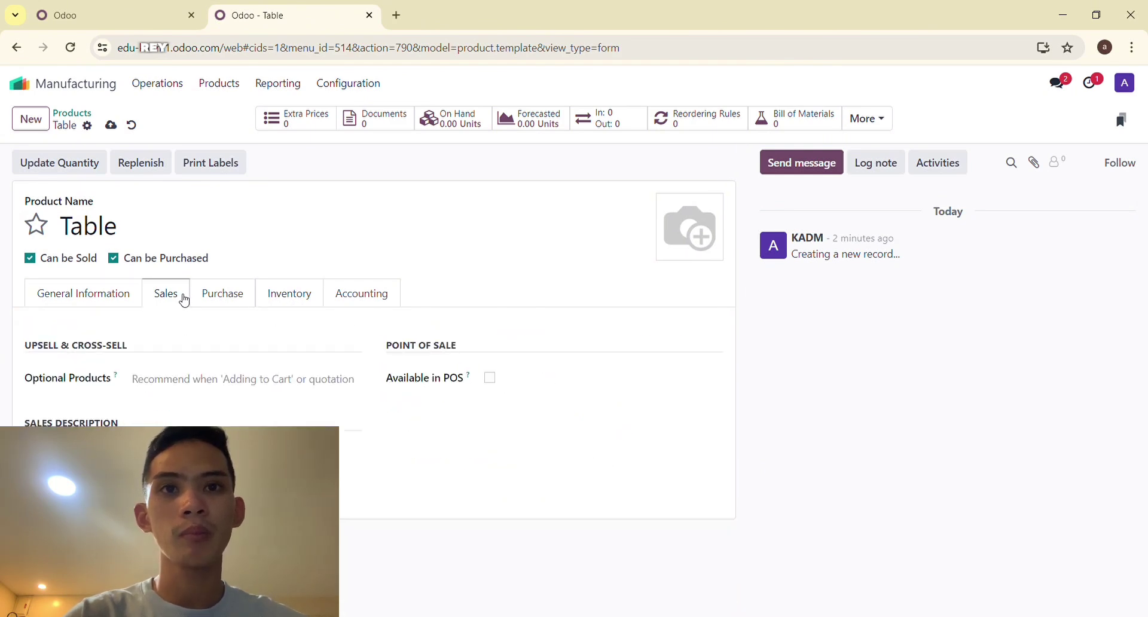
left_click(222, 299)
left_click(276, 293)
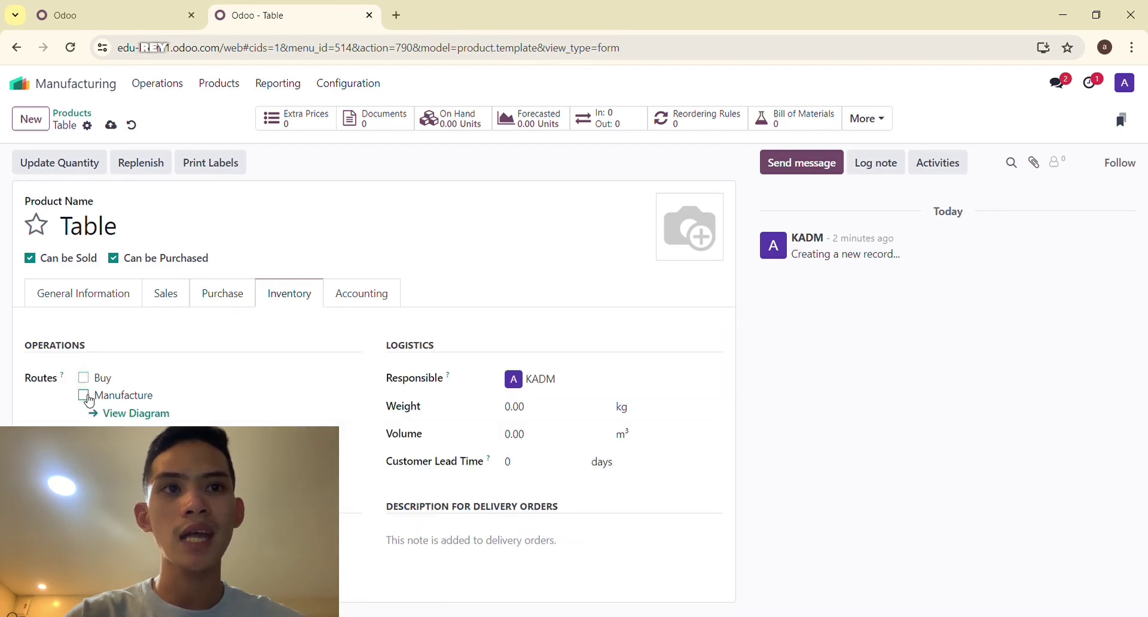
left_click(141, 422)
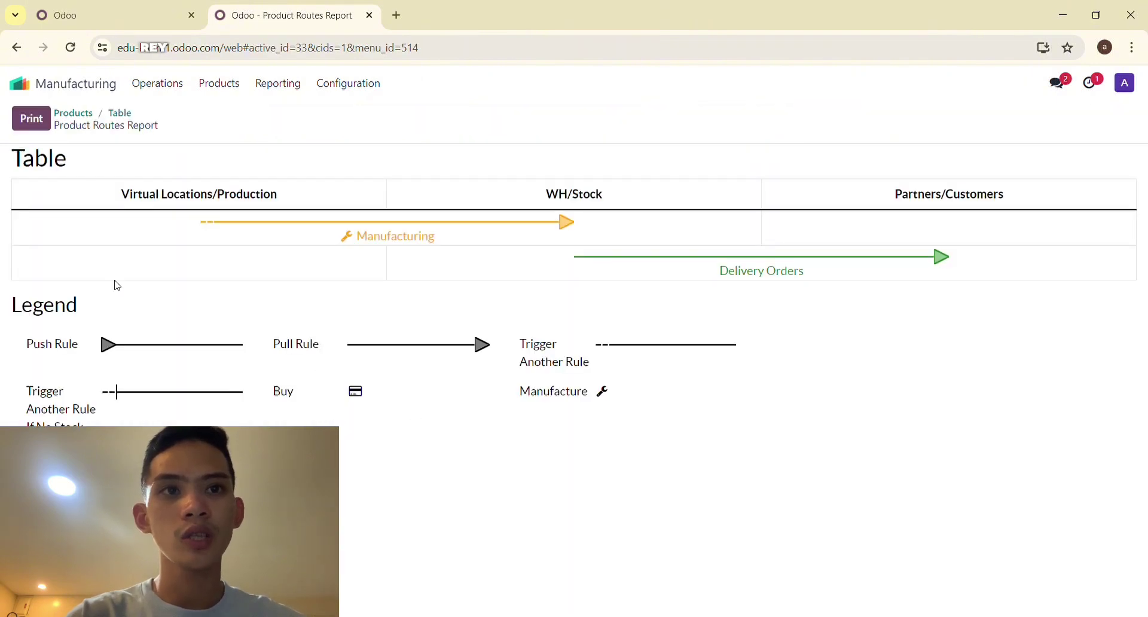
key("alt+Left")
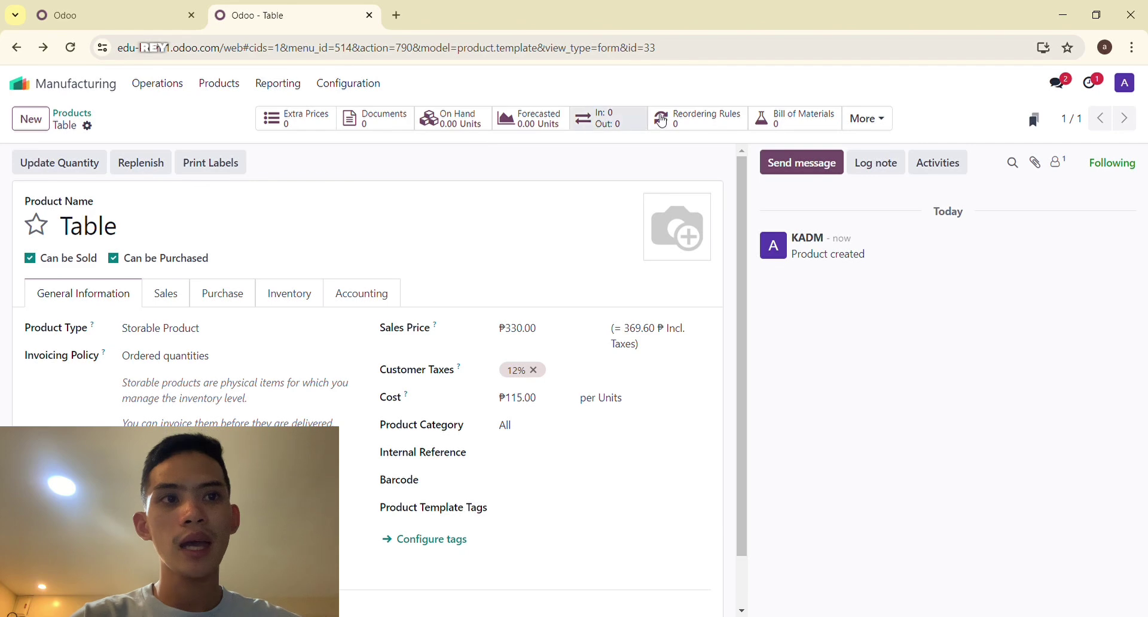
Start a new bill of materials for the Table product and add a newly created component named Table Tops
left_click(784, 119)
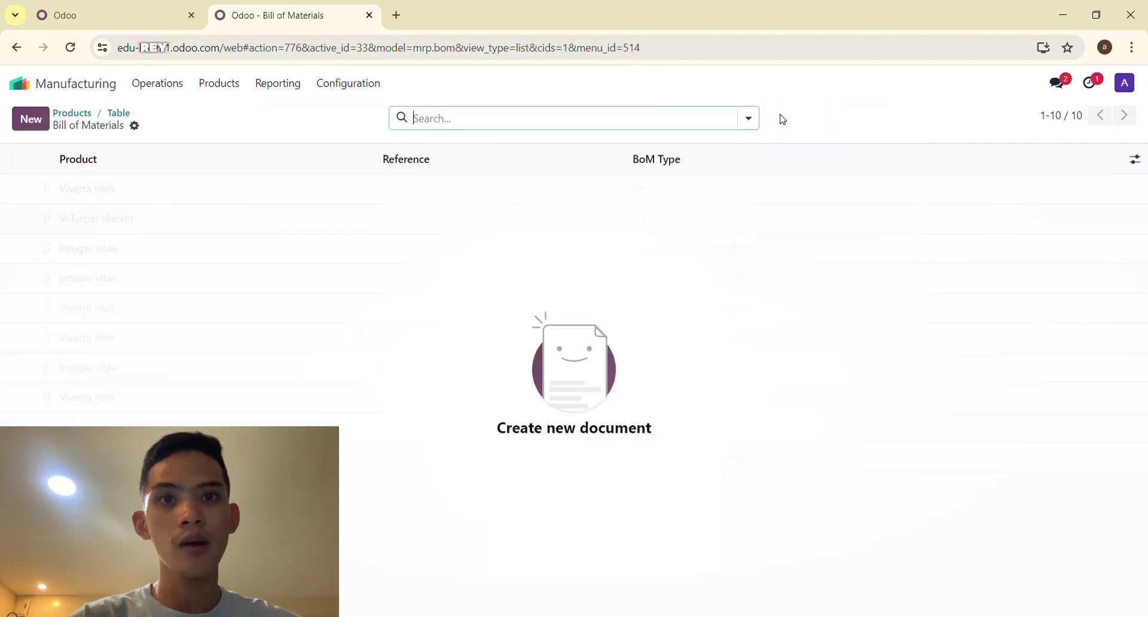
left_click(31, 119)
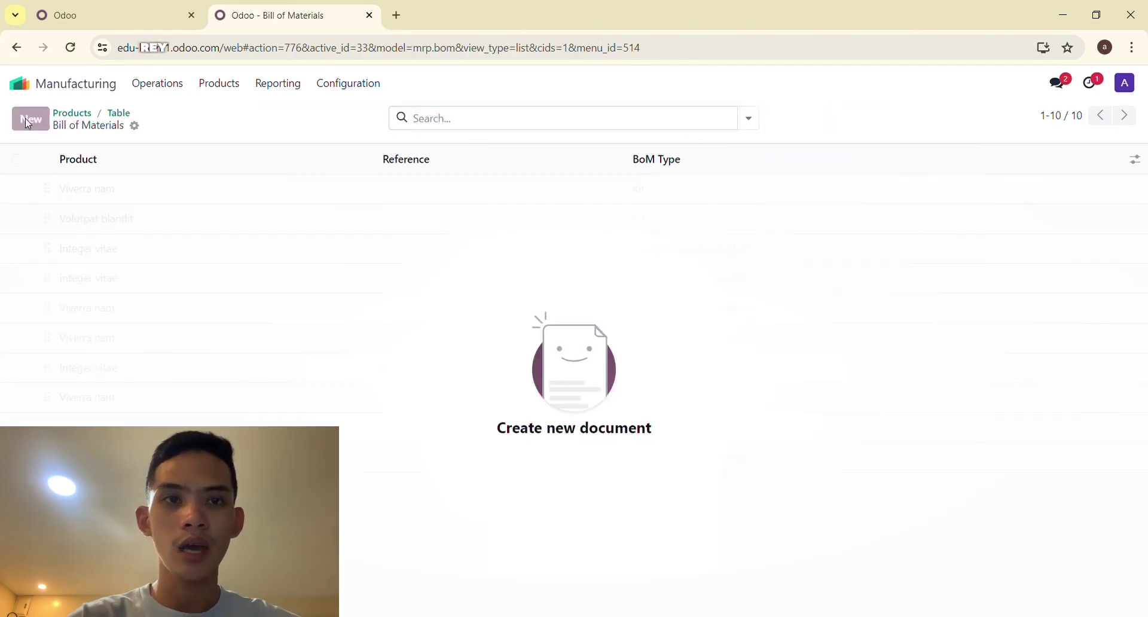
left_click(70, 333)
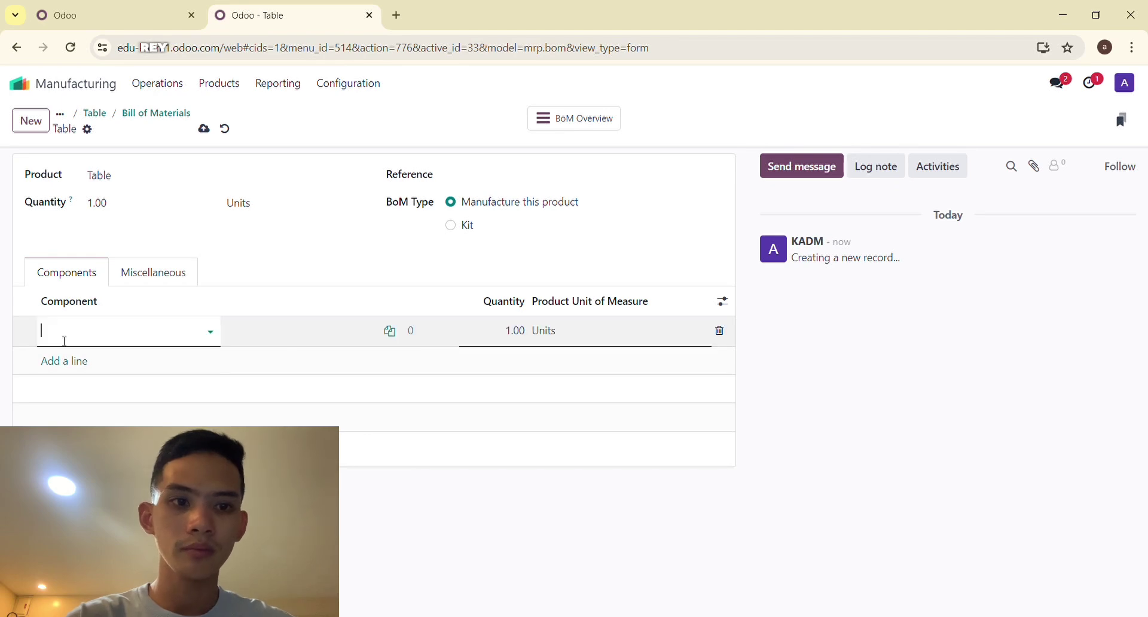
type("Table")
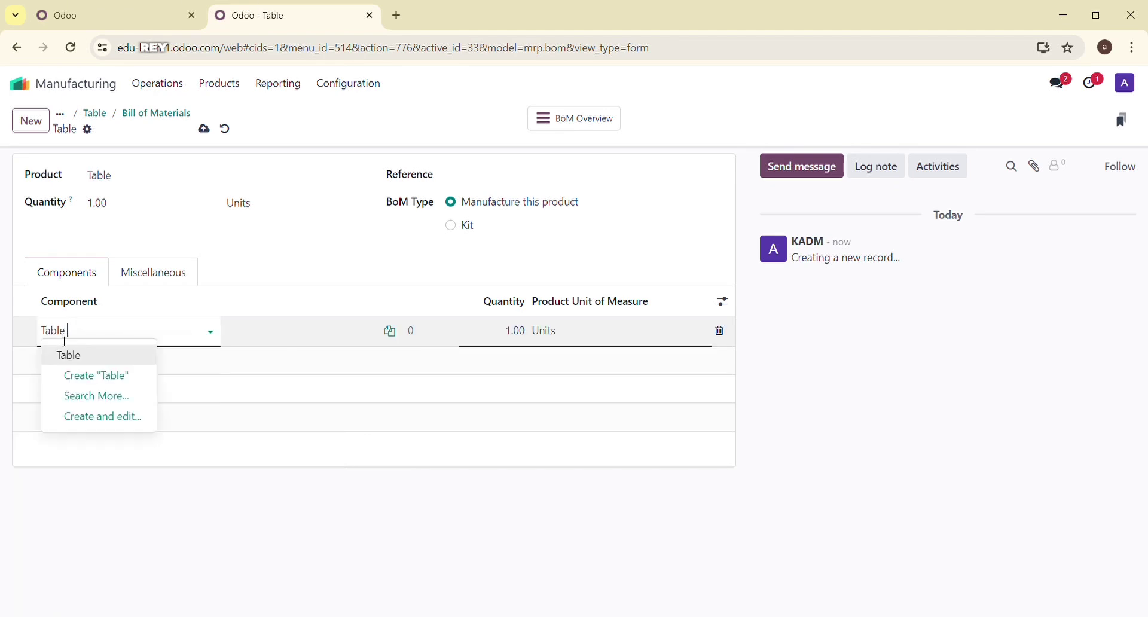
type(" Tops")
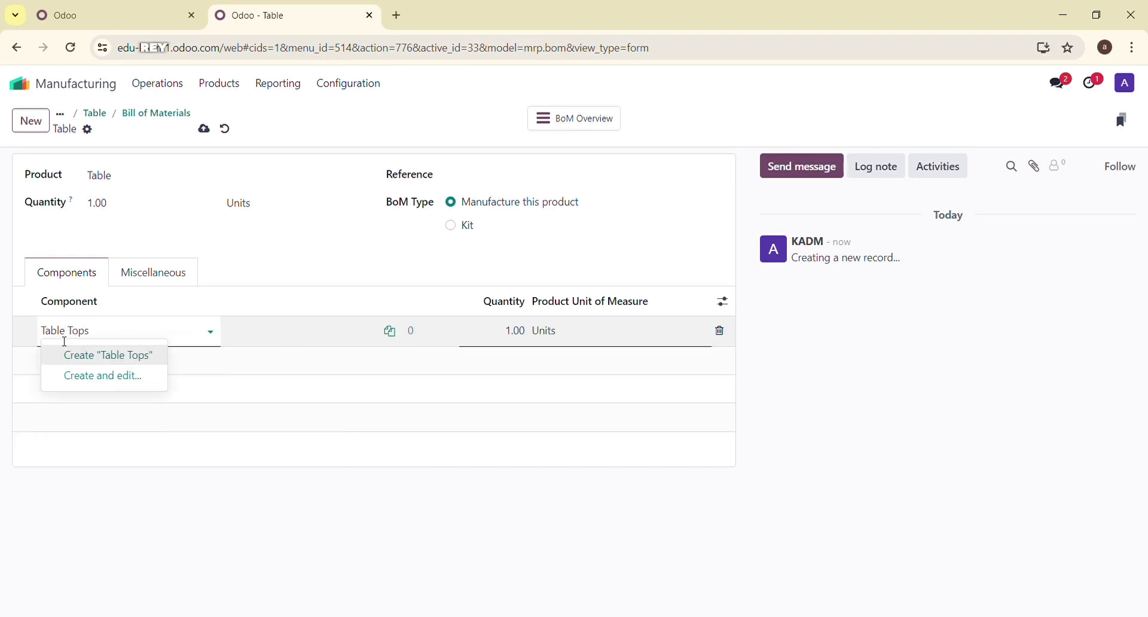
left_click(103, 357)
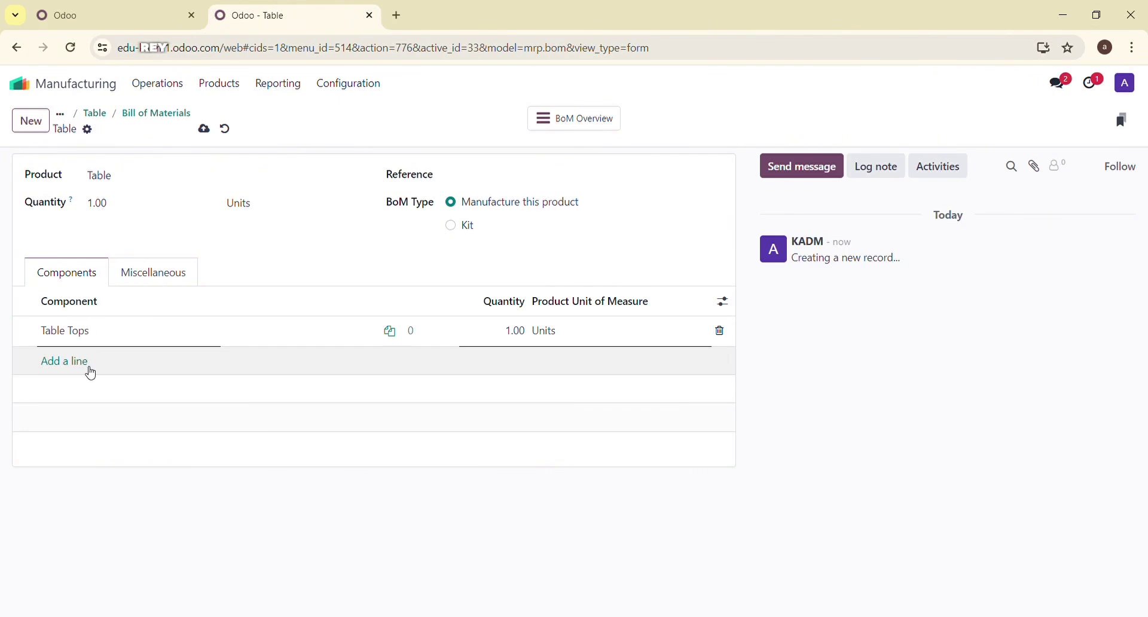
Add two more new components, Table Legs and Bolts, to the Table bill of materials
left_click(91, 363)
type("Table LEg")
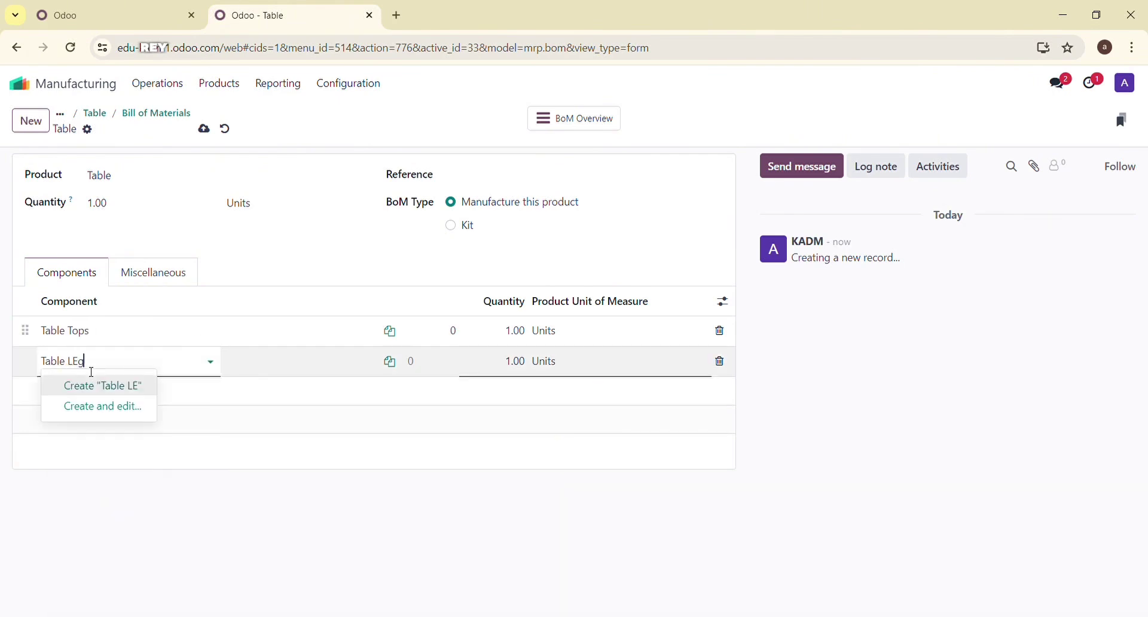
key("BackSpace")
type("s")
key("Return")
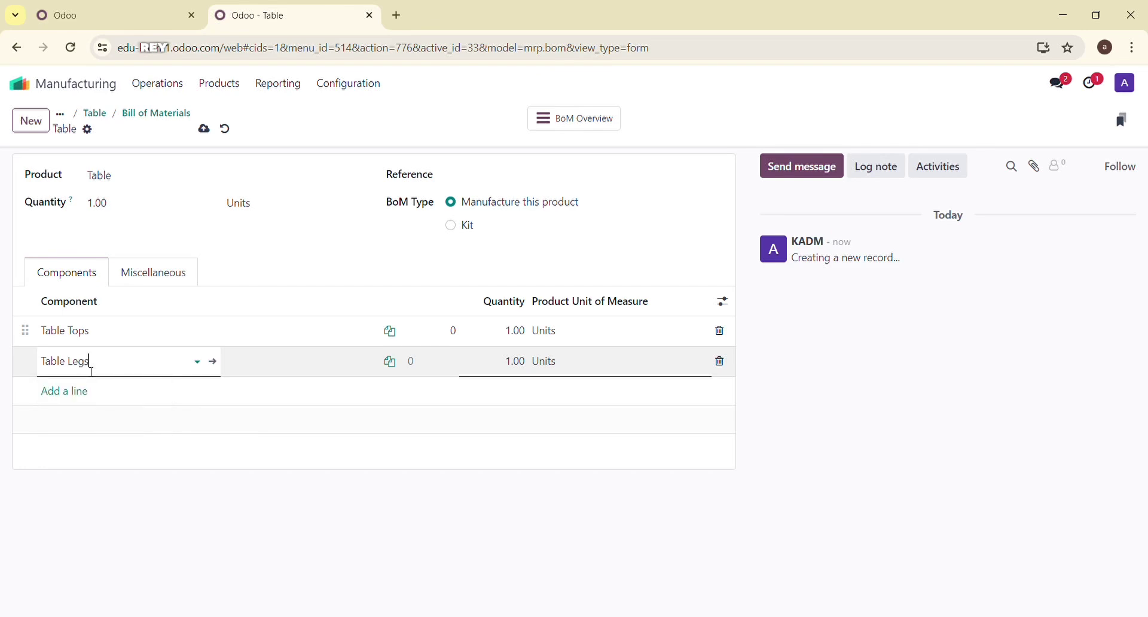
left_click(85, 400)
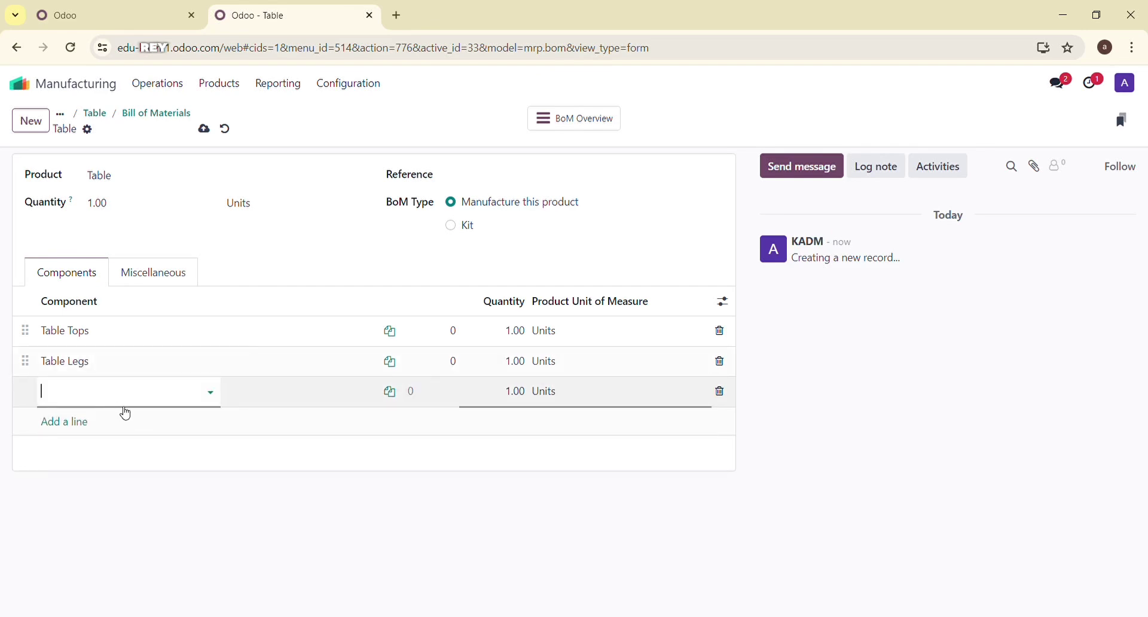
type("Bolts")
Set the component quantities to 100 for Table Tops, 400 for Table Legs and 400 for Bolts
left_click(518, 332)
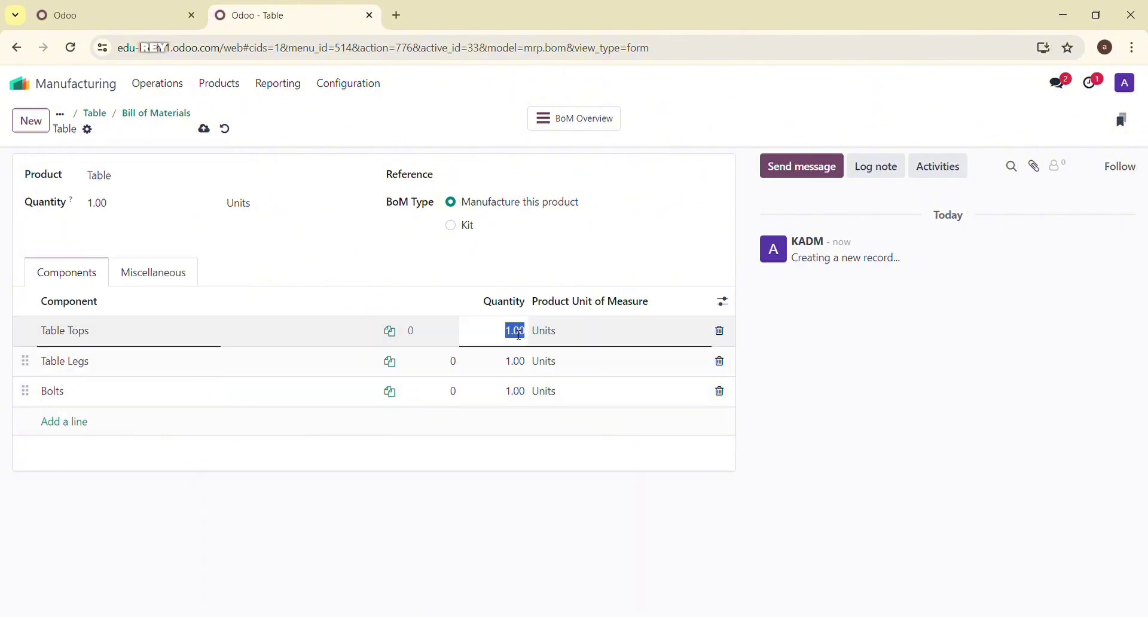
key("BackSpace")
type("100.00")
left_click(526, 361)
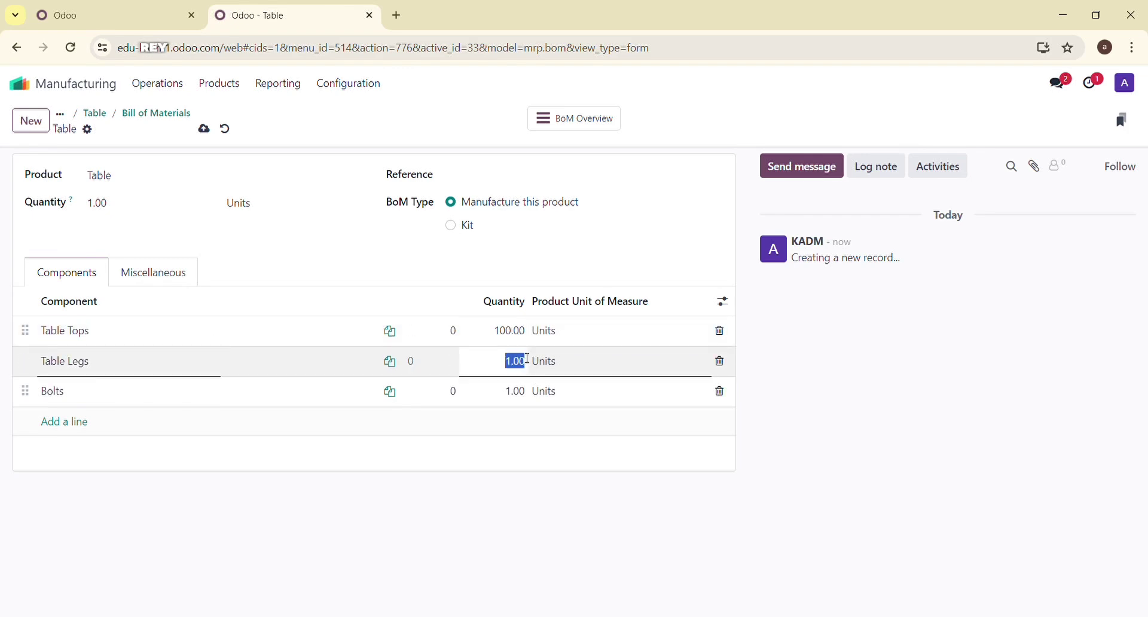
key("BackSpace")
type("400.00")
left_click(517, 393)
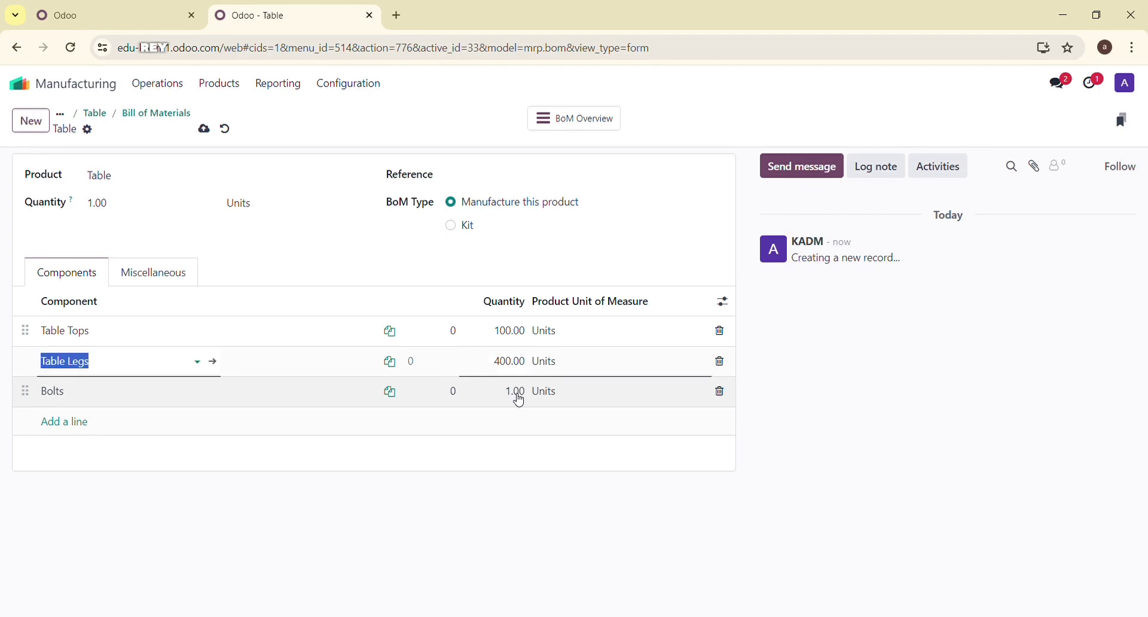
key("BackSpace")
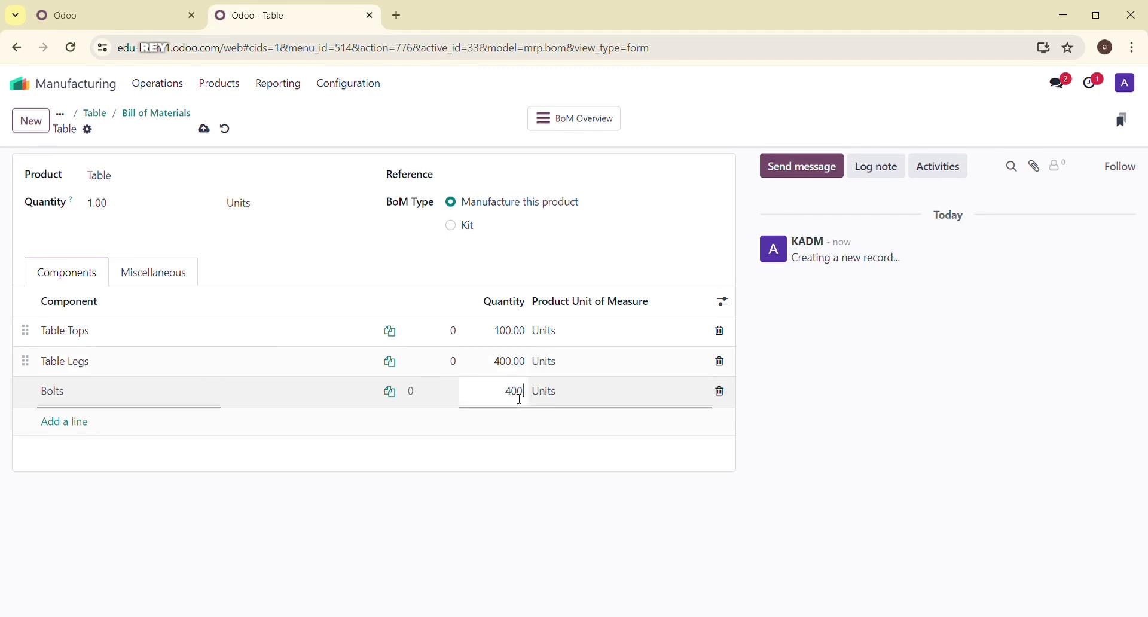
key("shift+Tab")
left_click(849, 359)
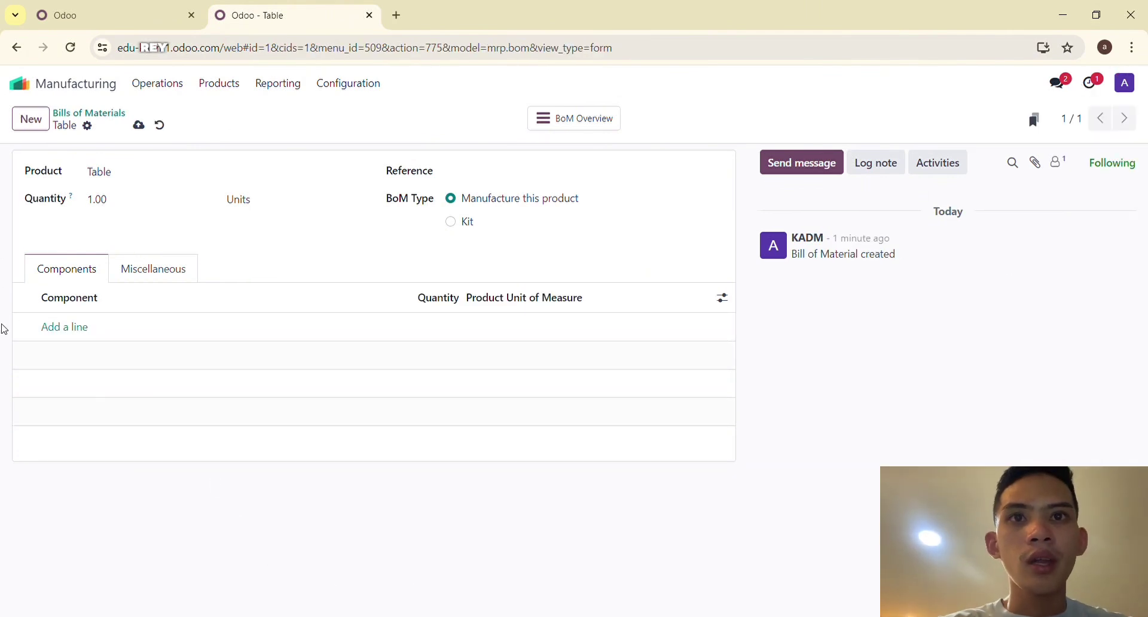
Add a newly created component named Table Top to the Table bill of materials instead of the existing Table Tops
left_click(65, 329)
type("T")
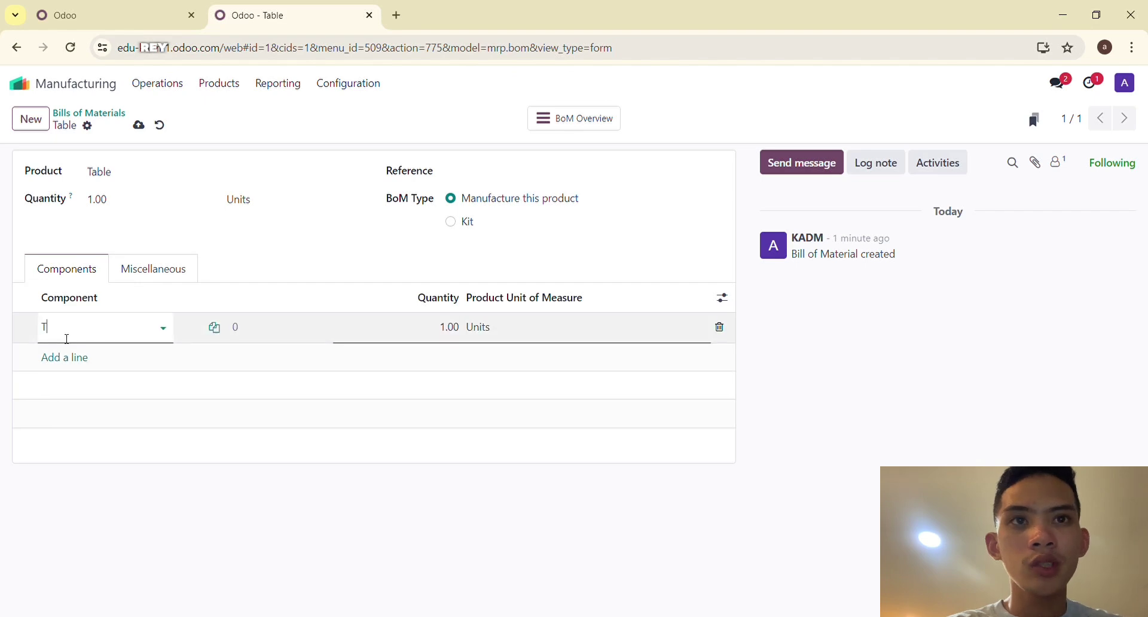
type("able Top")
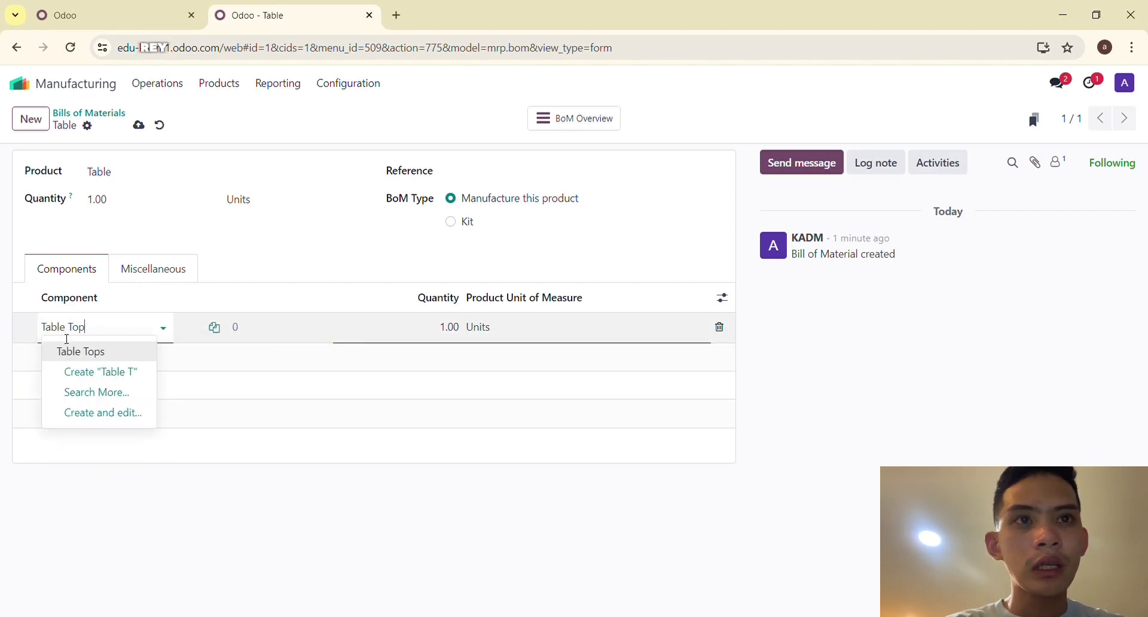
key("Return")
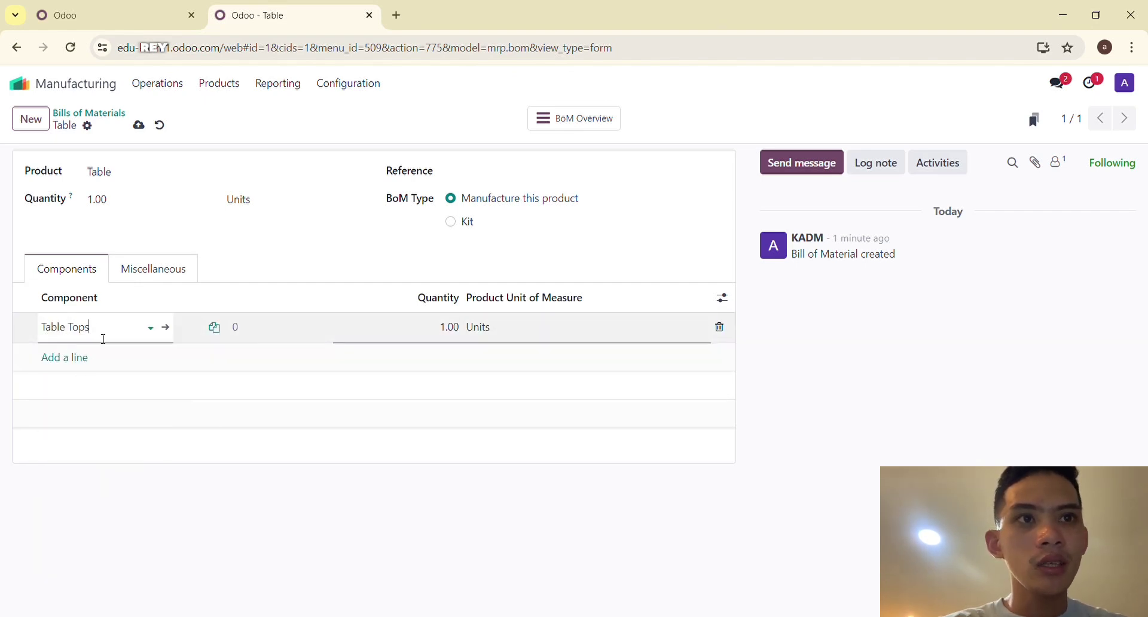
key("BackSpace")
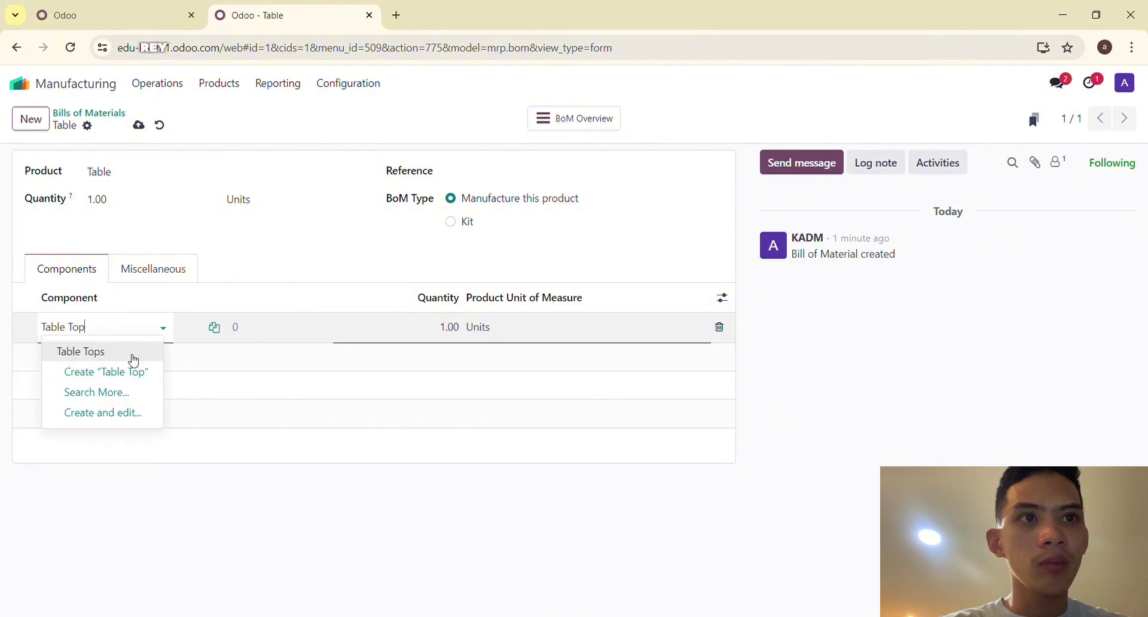
left_click(458, 335)
left_click(121, 330)
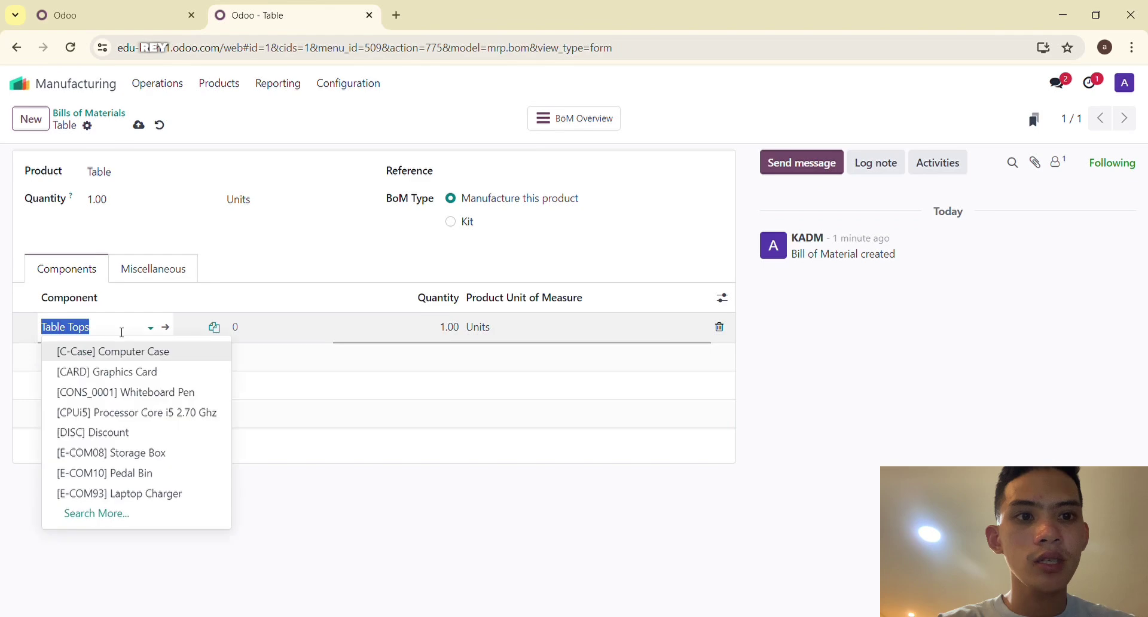
left_click(121, 330)
key("BackSpace")
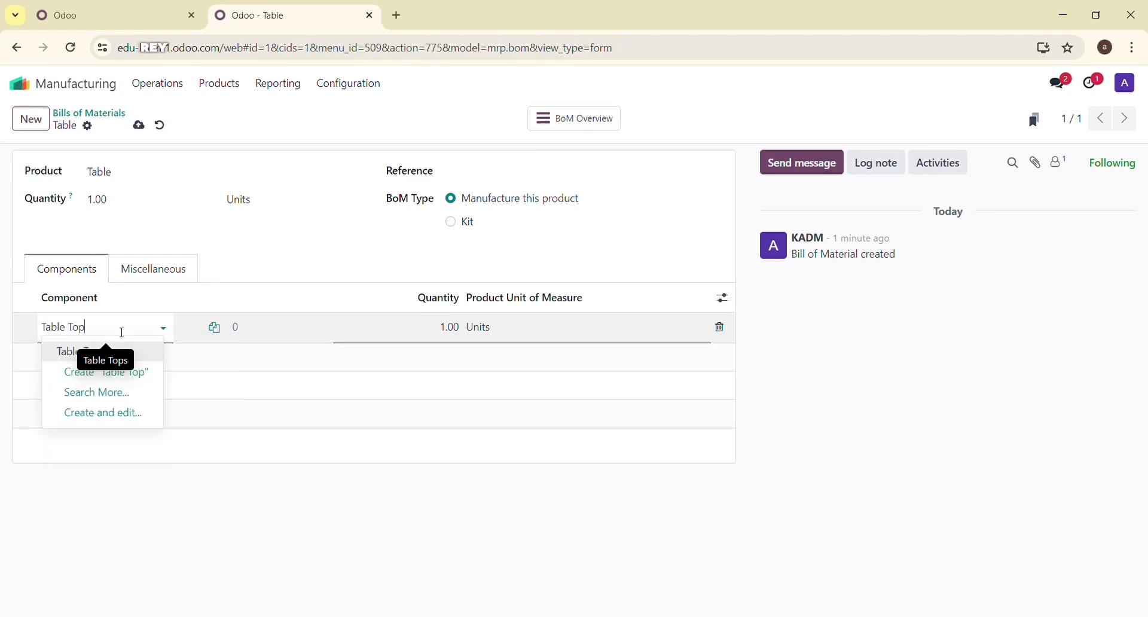
key("Return")
key("BackSpace")
left_click(151, 376)
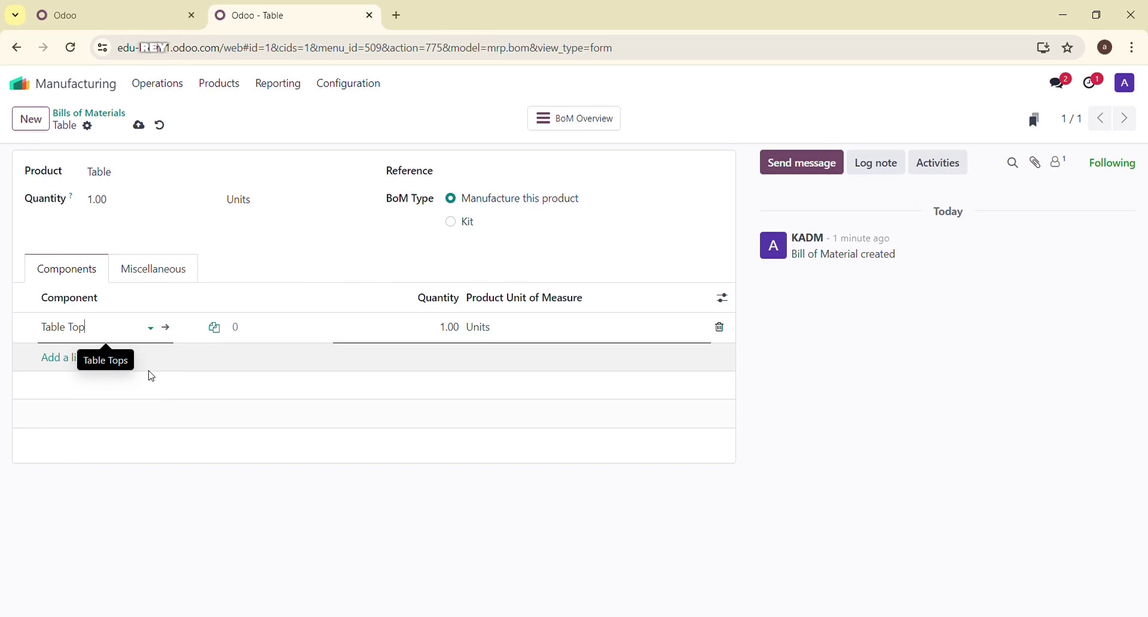
Add two more newly created components, Table Leg and Bolt, to the Table bill of materials
left_click(63, 362)
type("Table Legs")
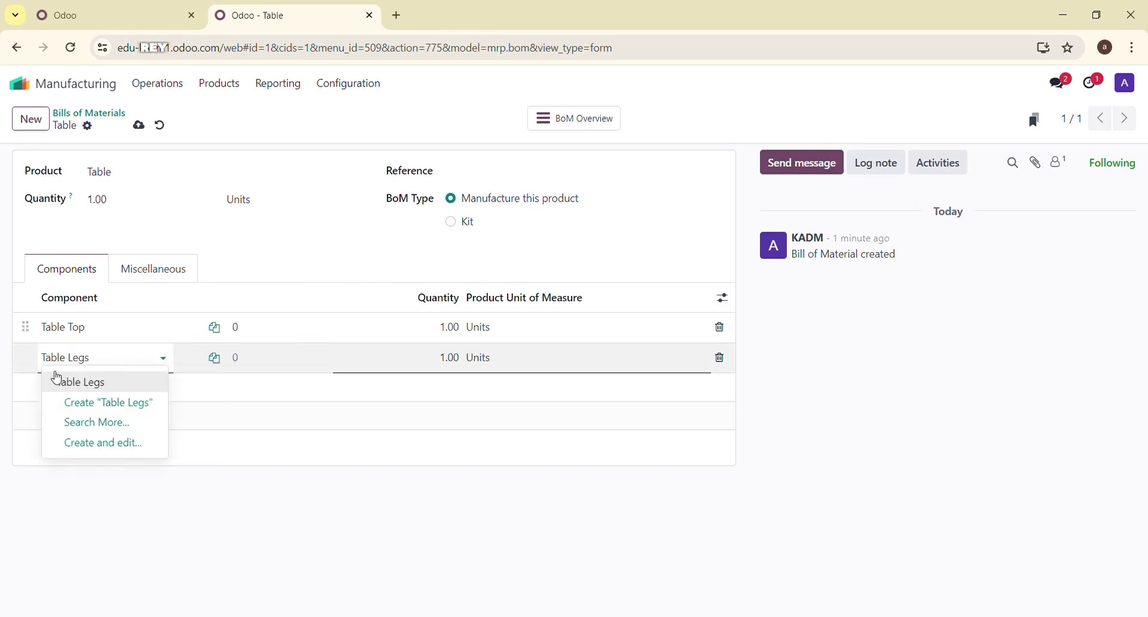
key("BackSpace")
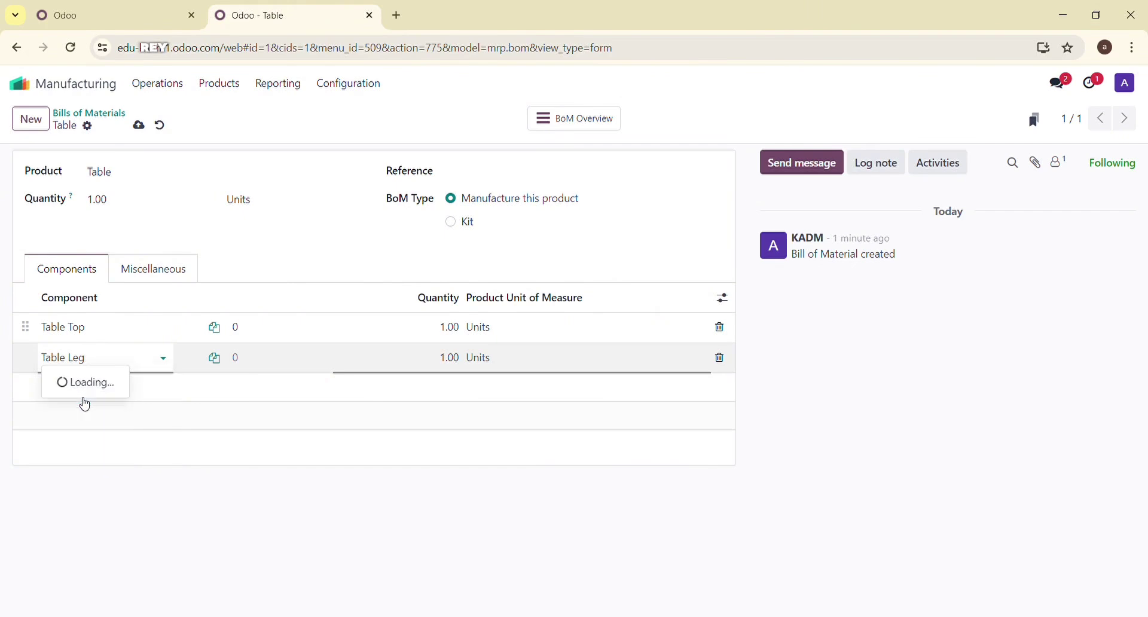
left_click(85, 404)
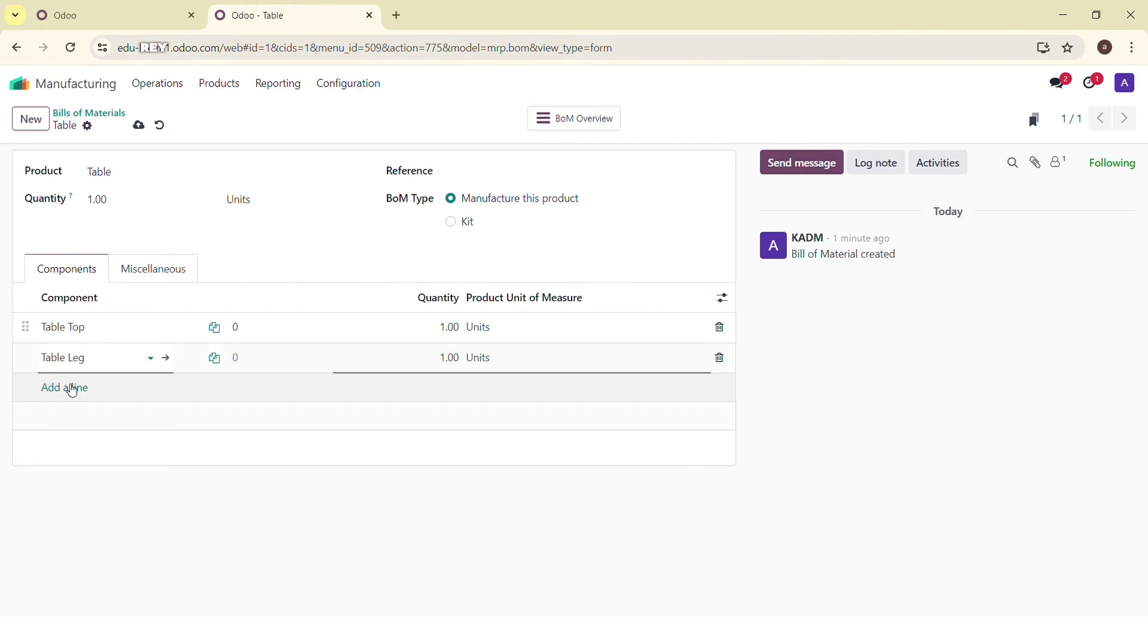
left_click(72, 388)
type("Bolt")
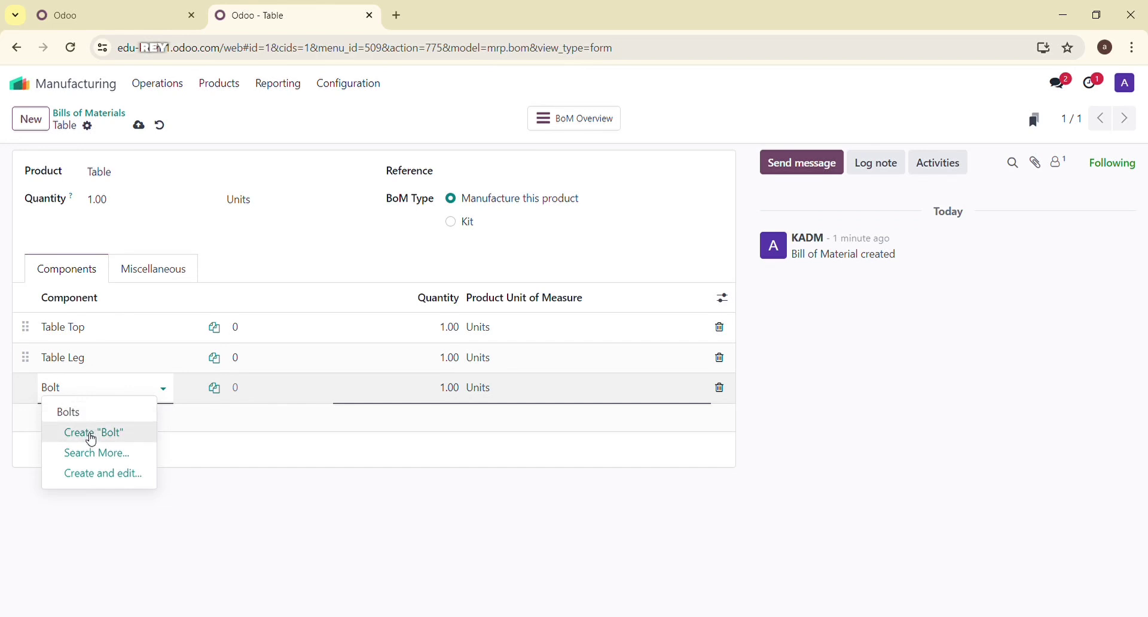
left_click(91, 440)
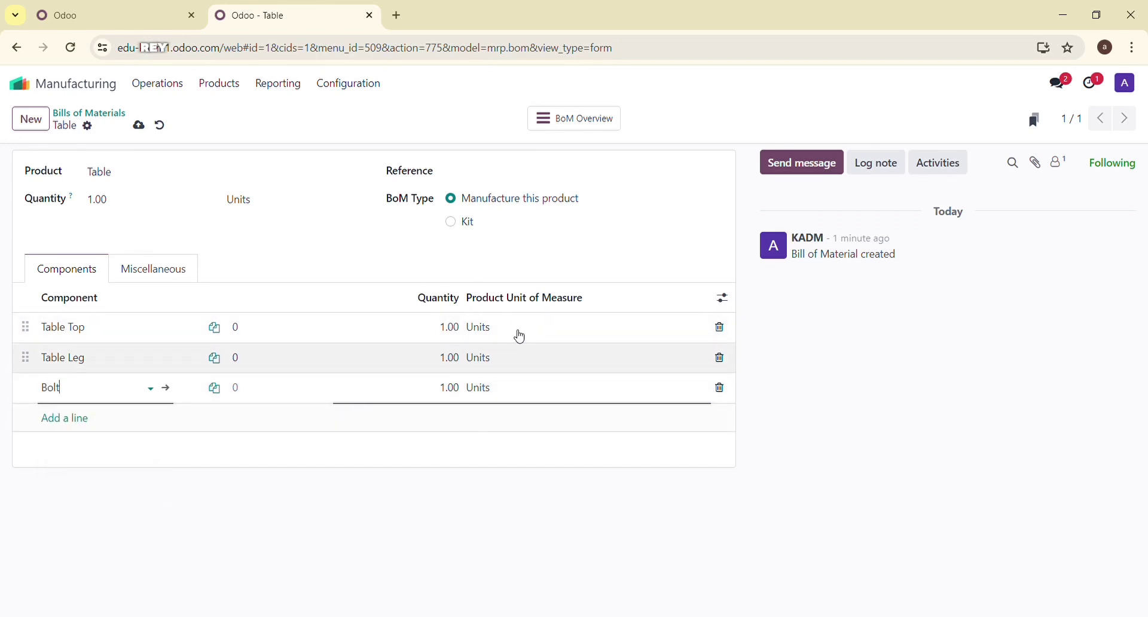
Set the component quantities to 4 for Bolt and 4 for Table Leg
left_click(450, 390)
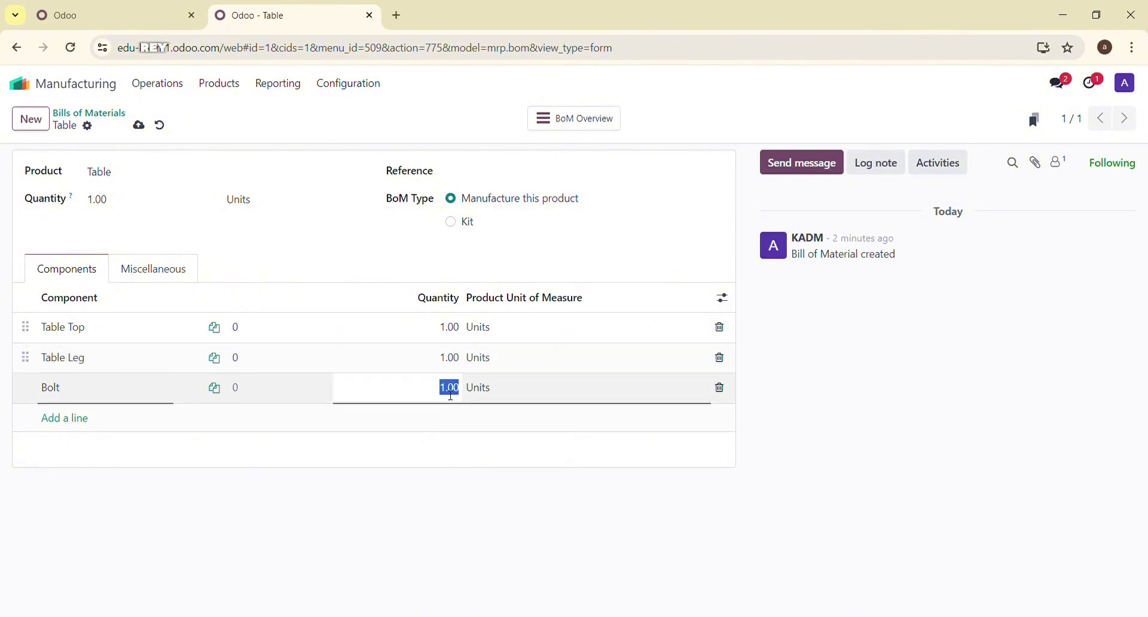
left_click(451, 396)
left_click(452, 359)
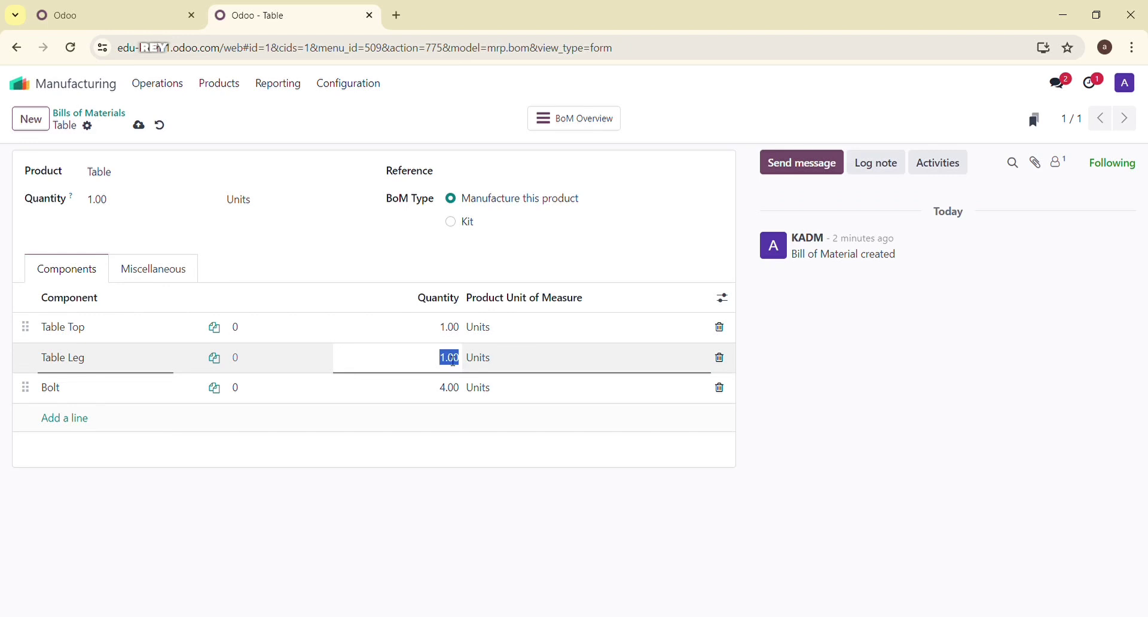
left_click(454, 361)
type("4")
left_click(869, 385)
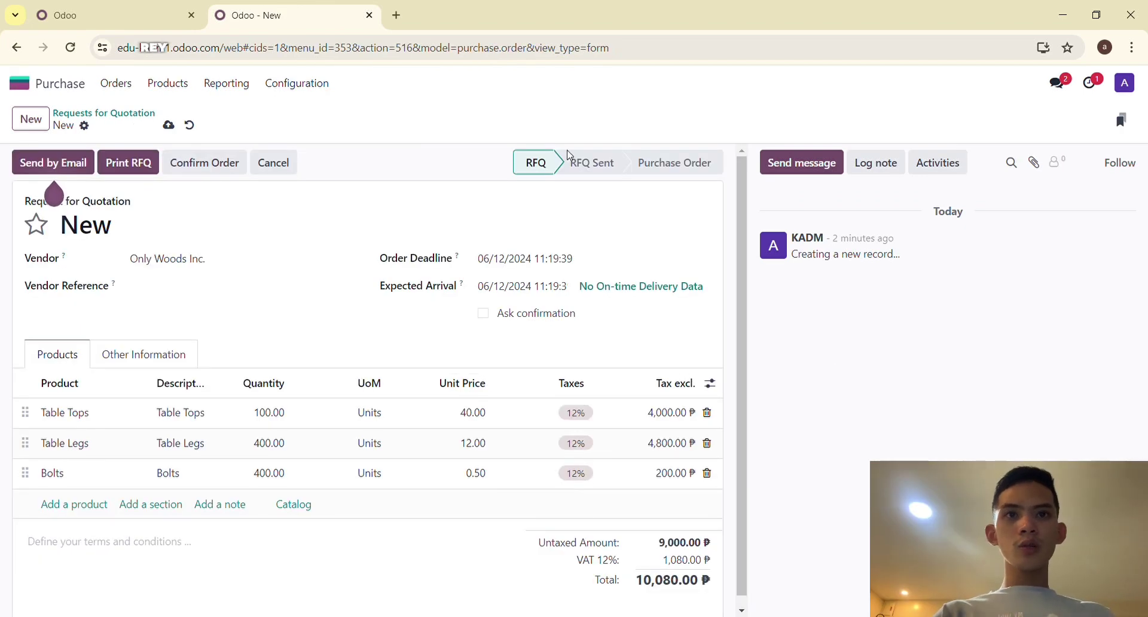
Confirm the Only Woods Inc. request for quotation as a purchase order and return to the requests for quotation list
left_click(198, 165)
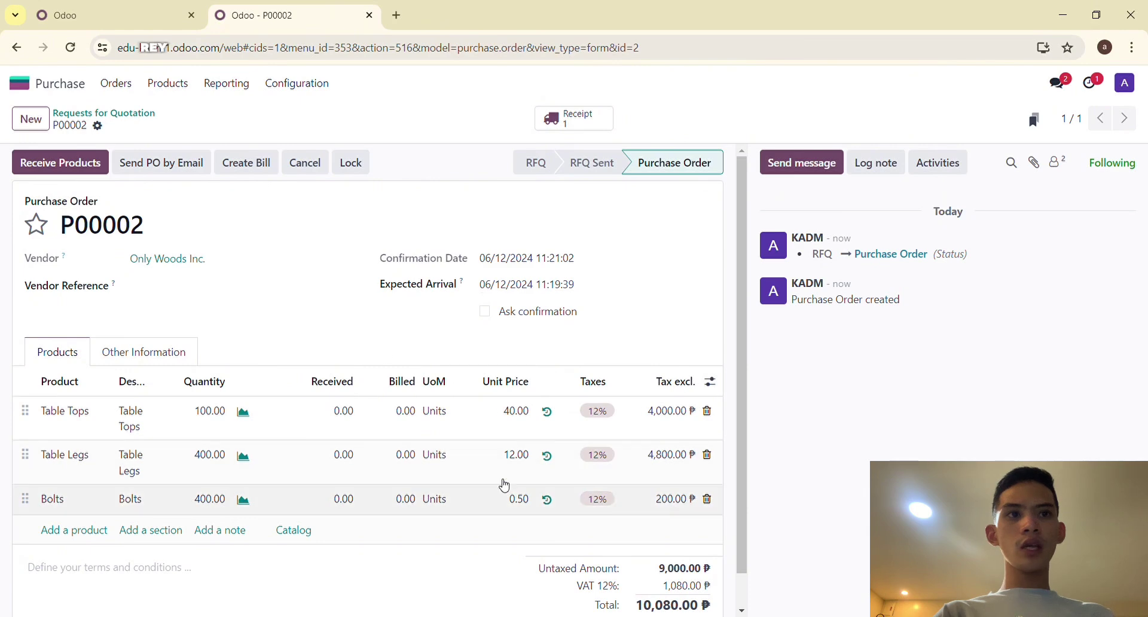
key("alt+Left")
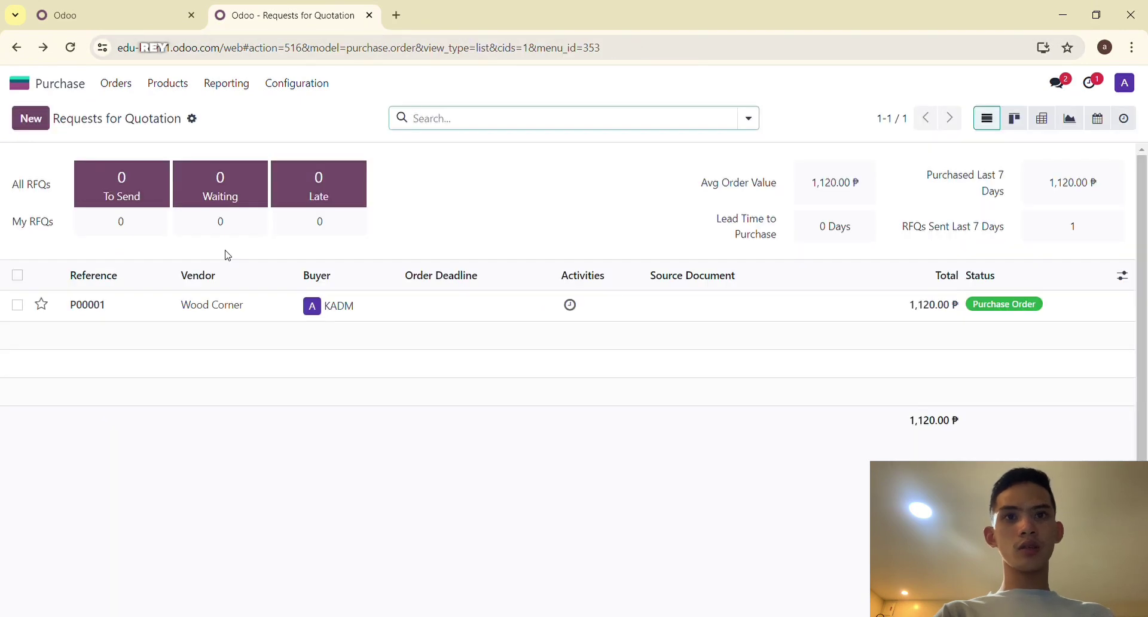
Start a new request for quotation and create Only Woods Inc. as its vendor
left_click(34, 124)
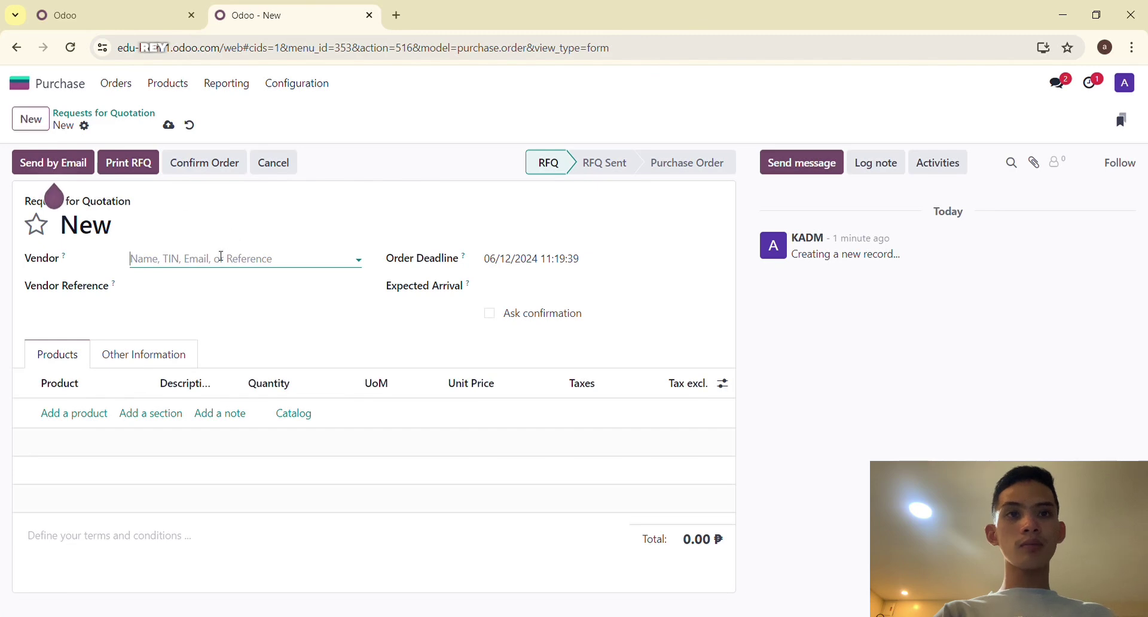
type("Onl")
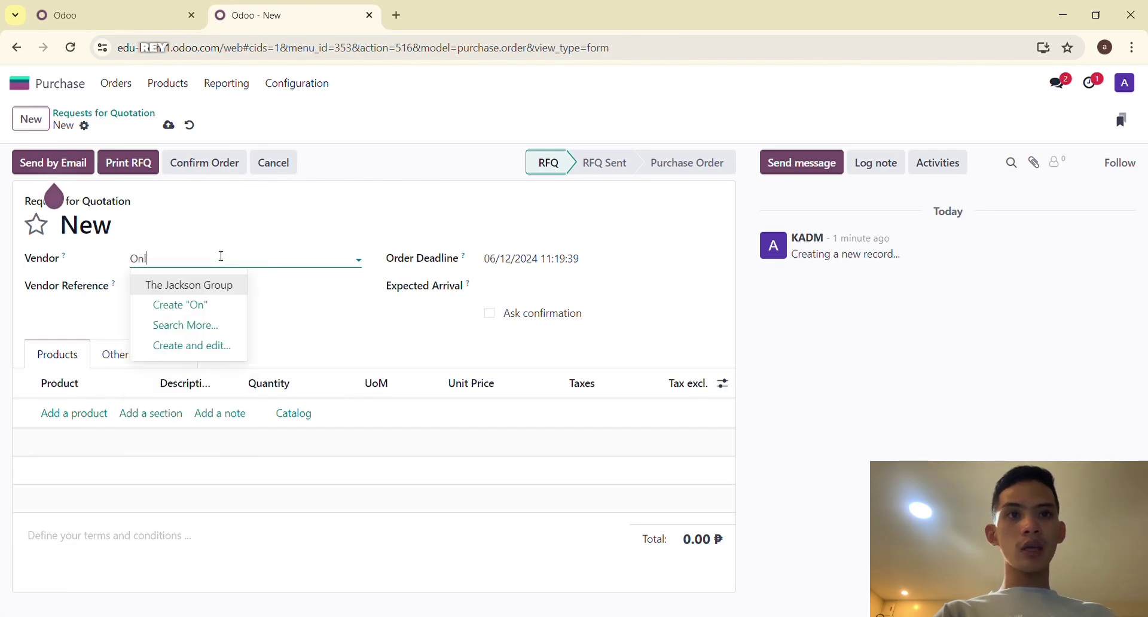
type("y Woods Inc.")
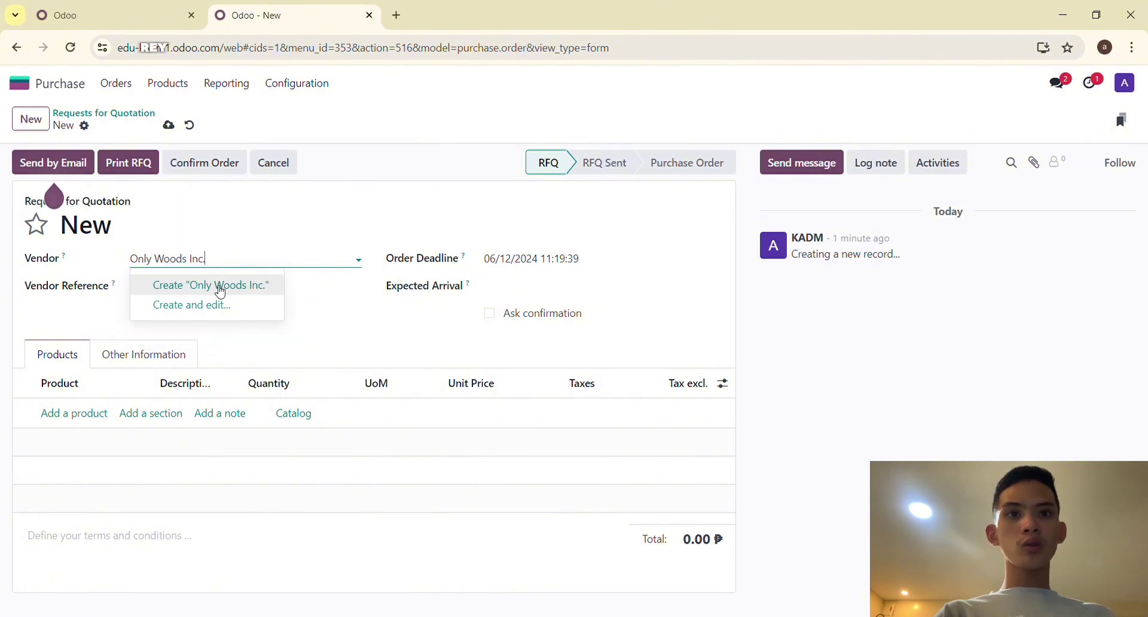
left_click(218, 286)
Add the existing Table Tops product as the first line of the request for quotation
left_click(74, 427)
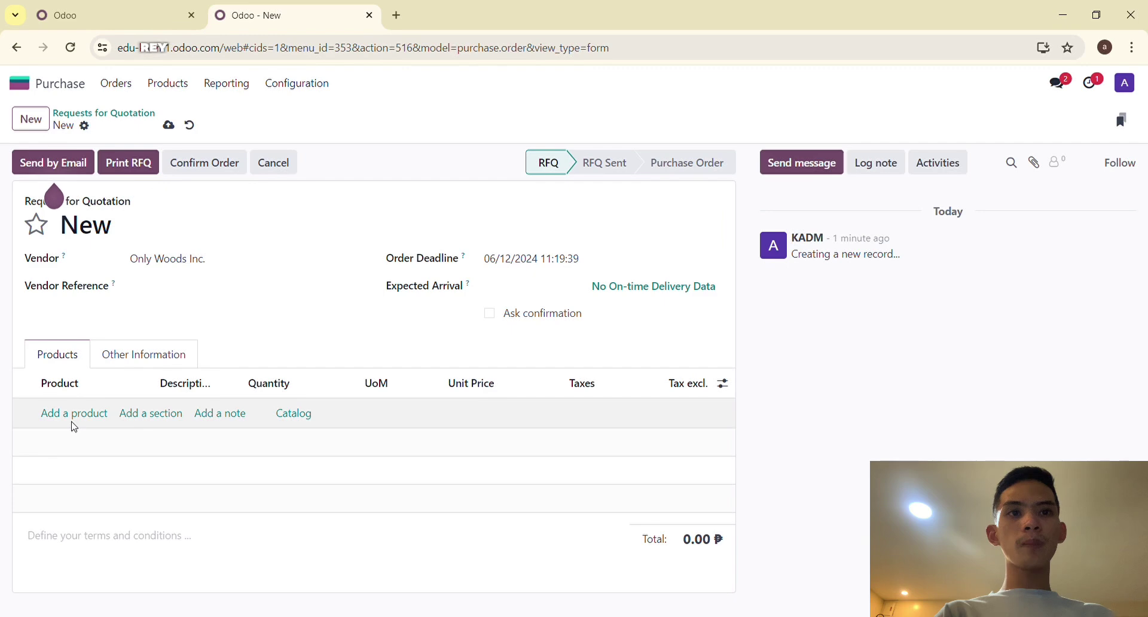
left_click(78, 420)
type("T")
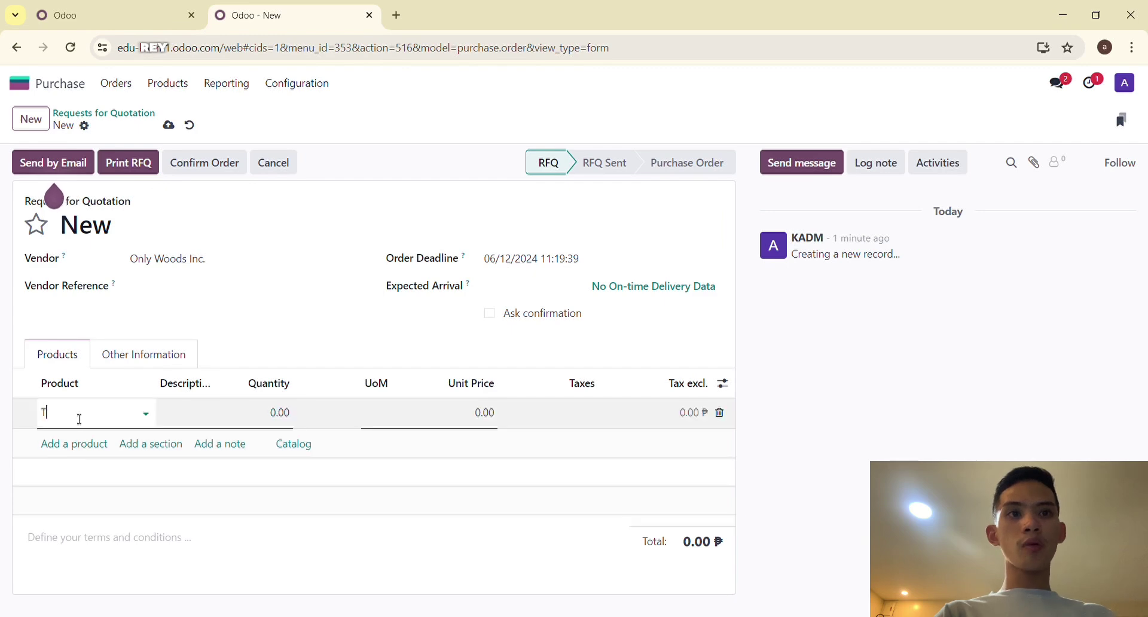
type("able To")
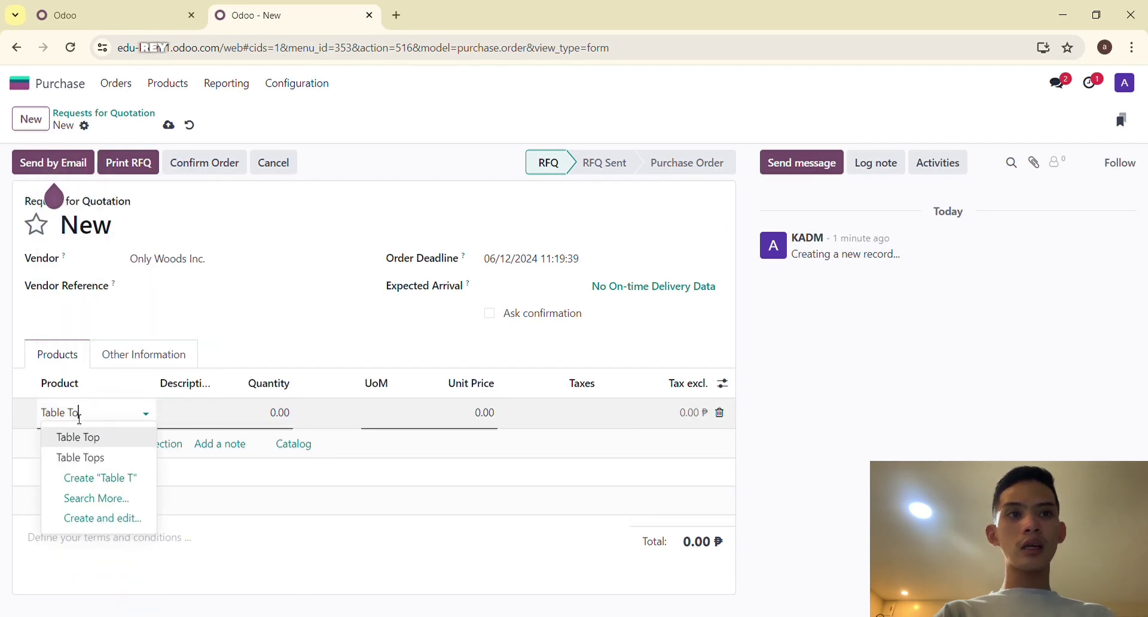
type("ps")
left_click(80, 458)
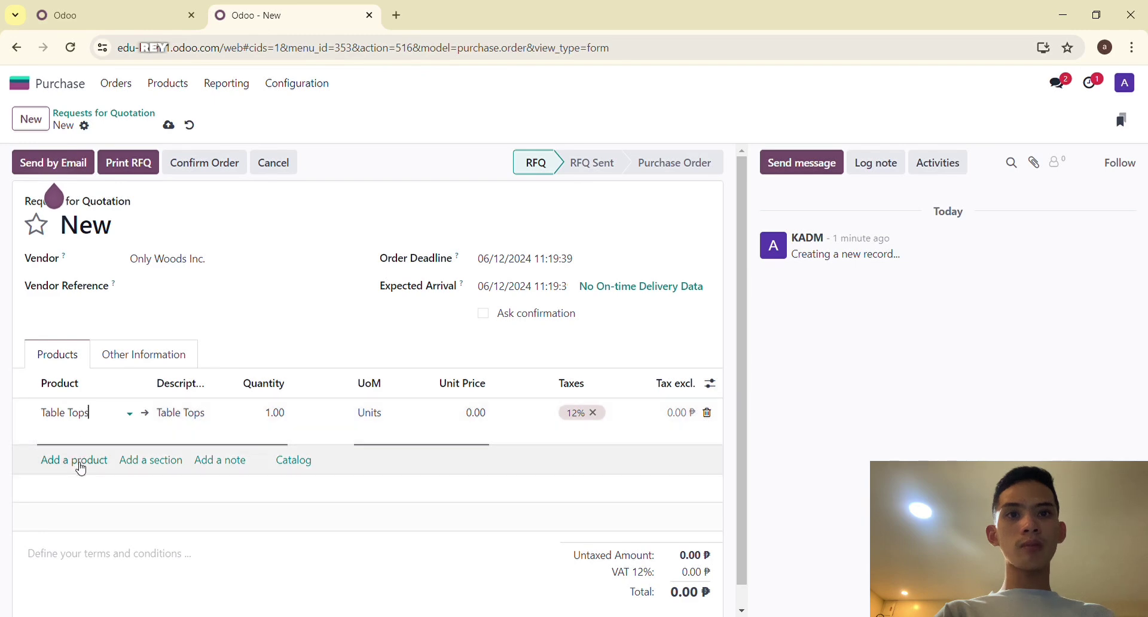
Add product lines for the existing Table Legs and Bolts to the request for quotation
left_click(81, 462)
type("Table Leg")
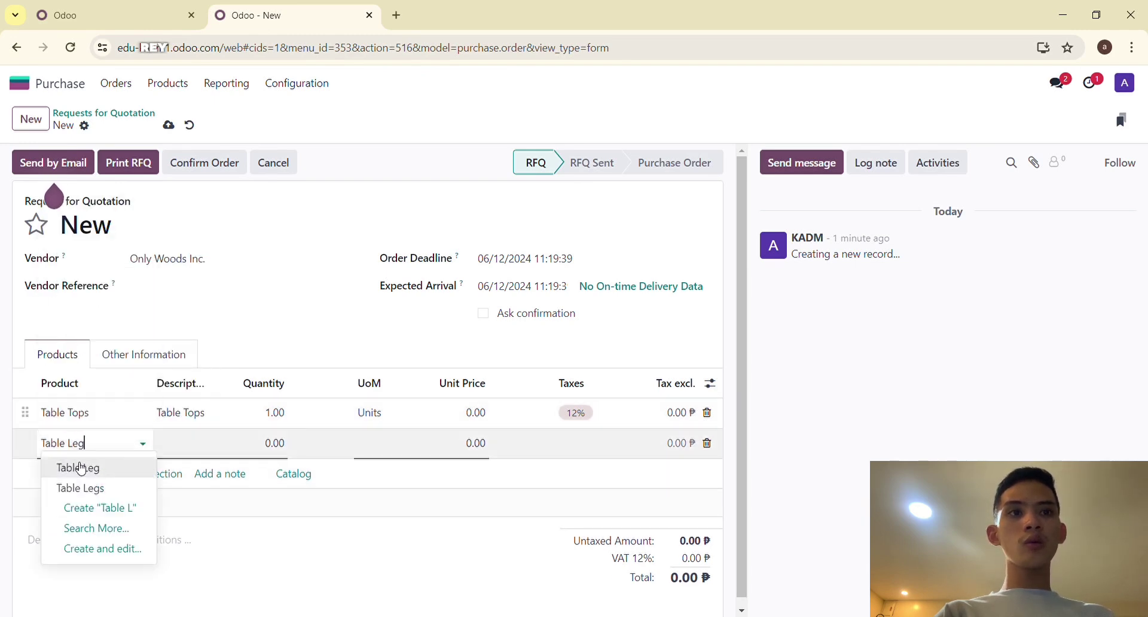
left_click(78, 467)
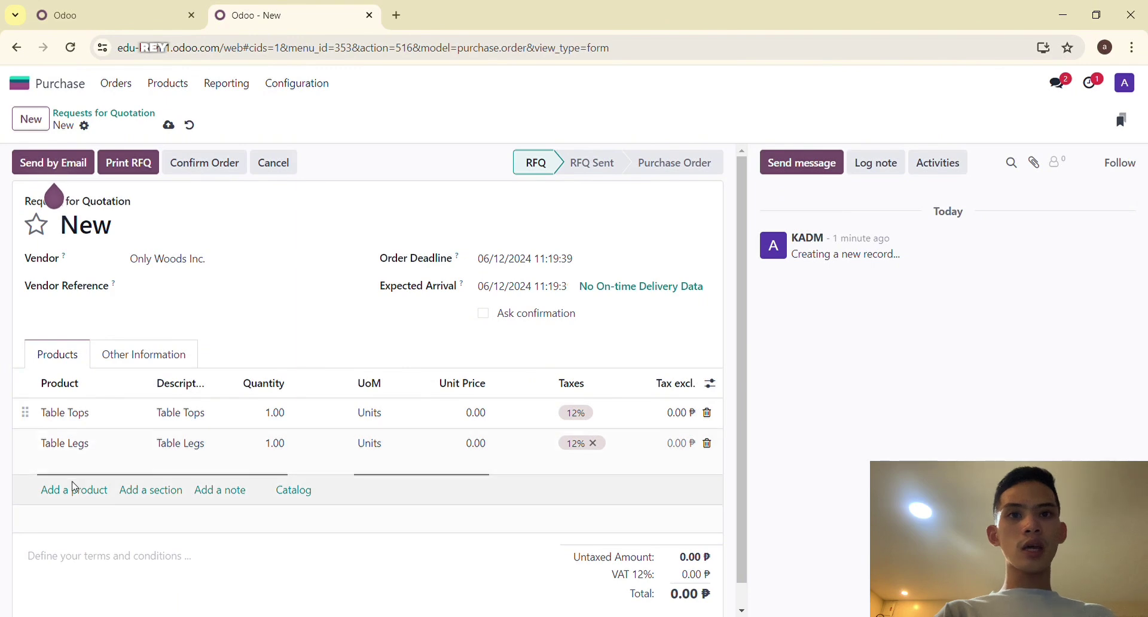
left_click(76, 484)
left_click(77, 474)
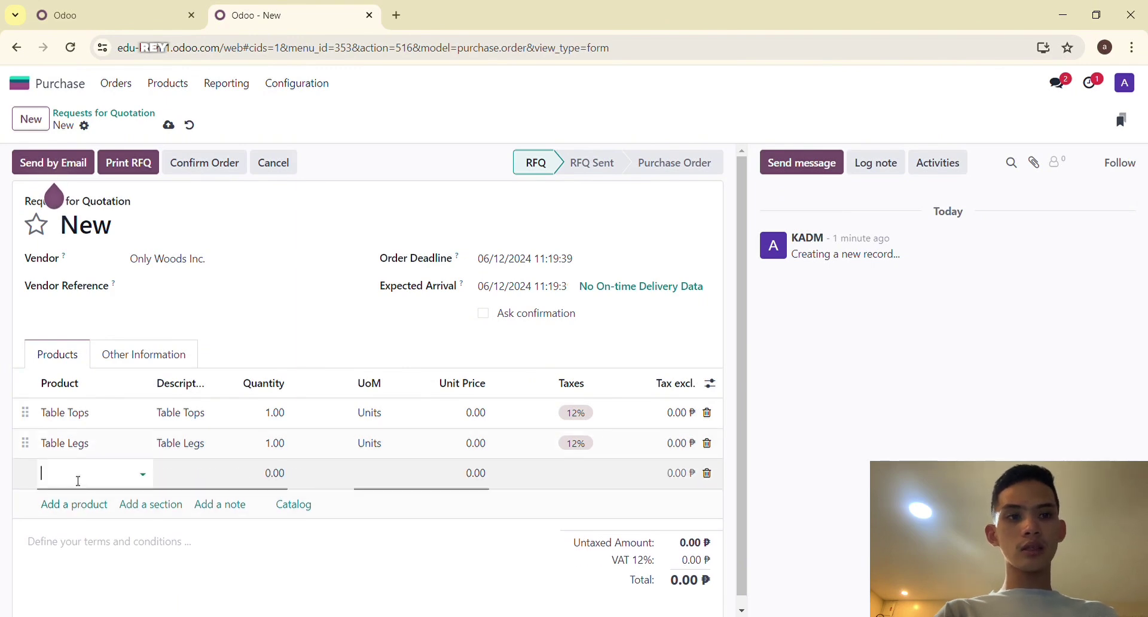
type("Bolts")
key("Return")
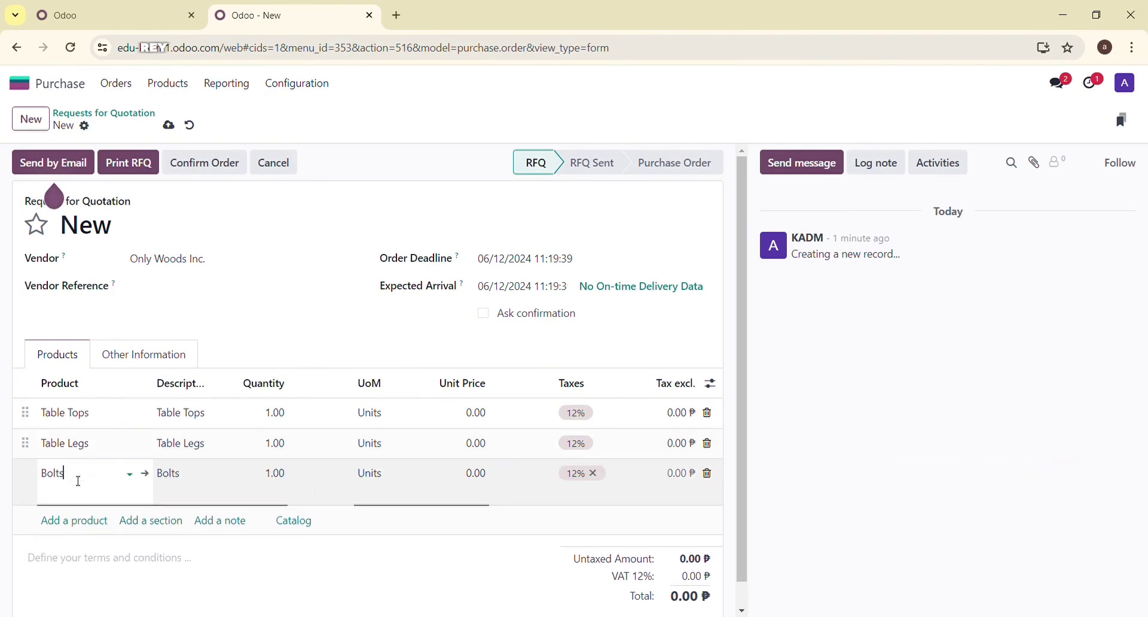
Set the ordered quantities to 100 for Table Tops, 400 for Table Legs and 400 for Bolts
left_click(286, 414)
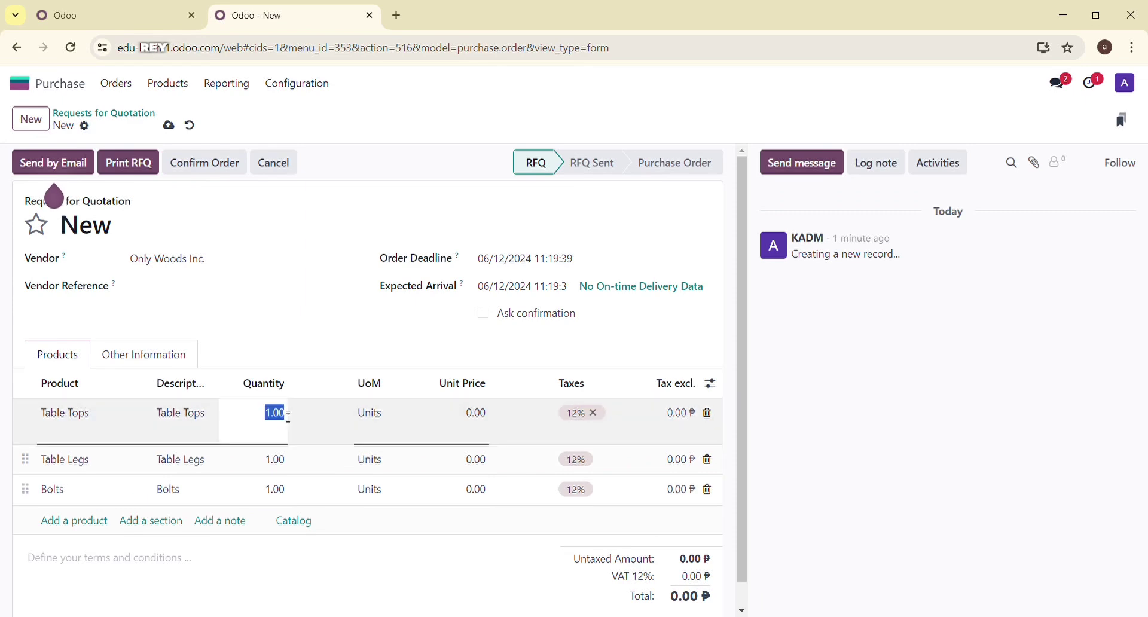
key("BackSpace")
type("100.00")
left_click(276, 460)
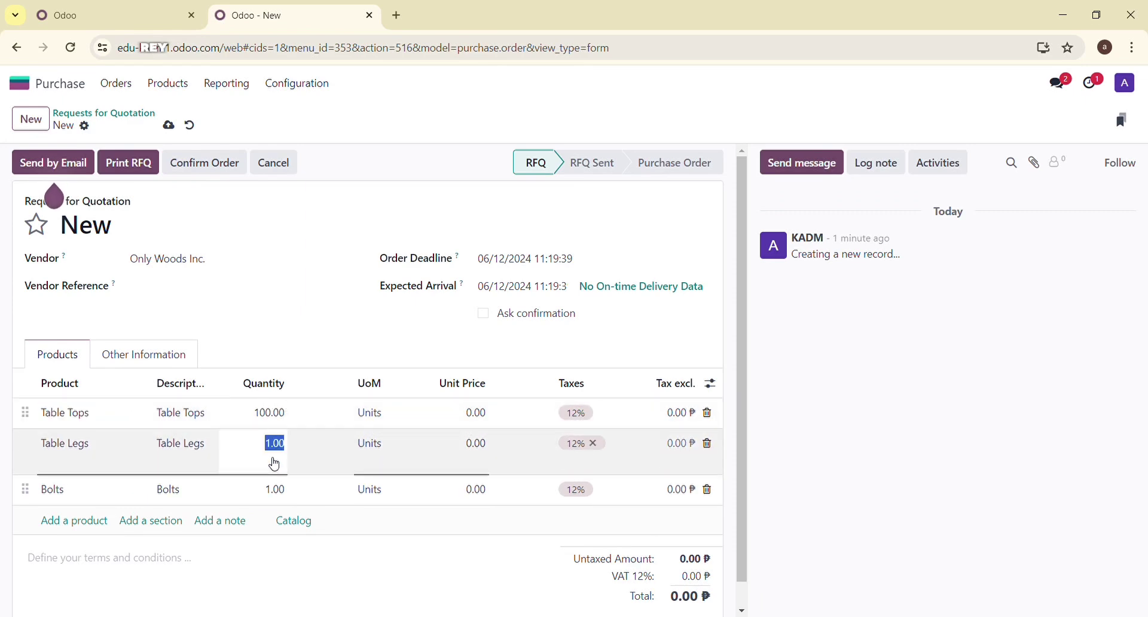
key("BackSpace")
type("400.00")
key("shift+Tab")
key("shift+Tab")
left_click(285, 497)
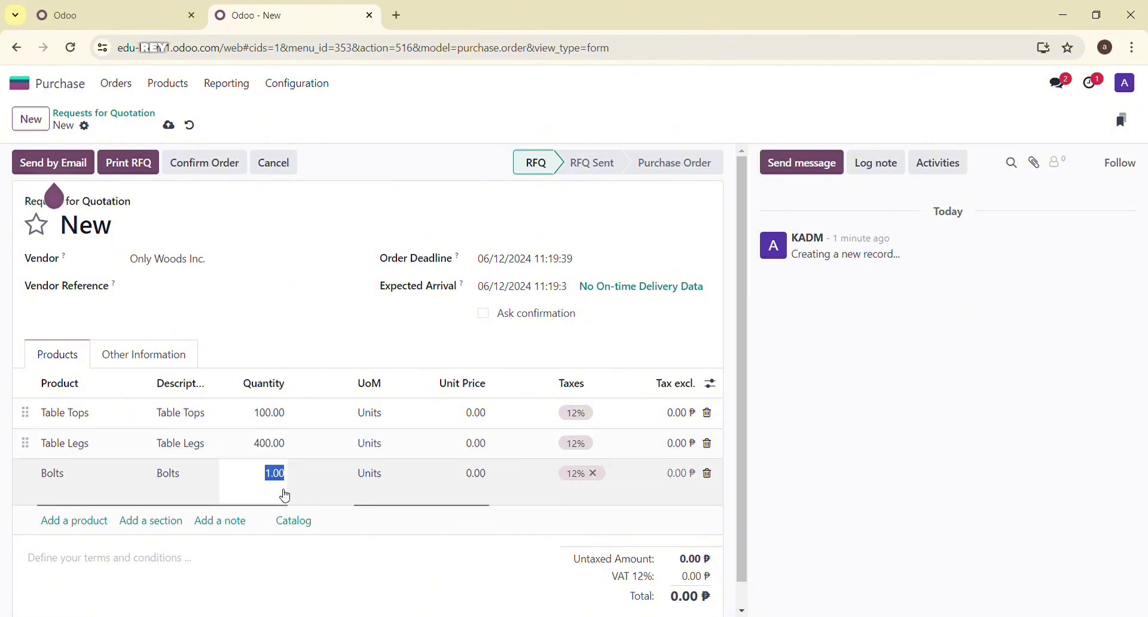
key("BackSpace")
type("400.00")
Set the unit prices to 40.00 for Table Tops and 12.00 for Table Legs, and enter a unit price for Bolts
left_click(477, 414)
key("BackSpace")
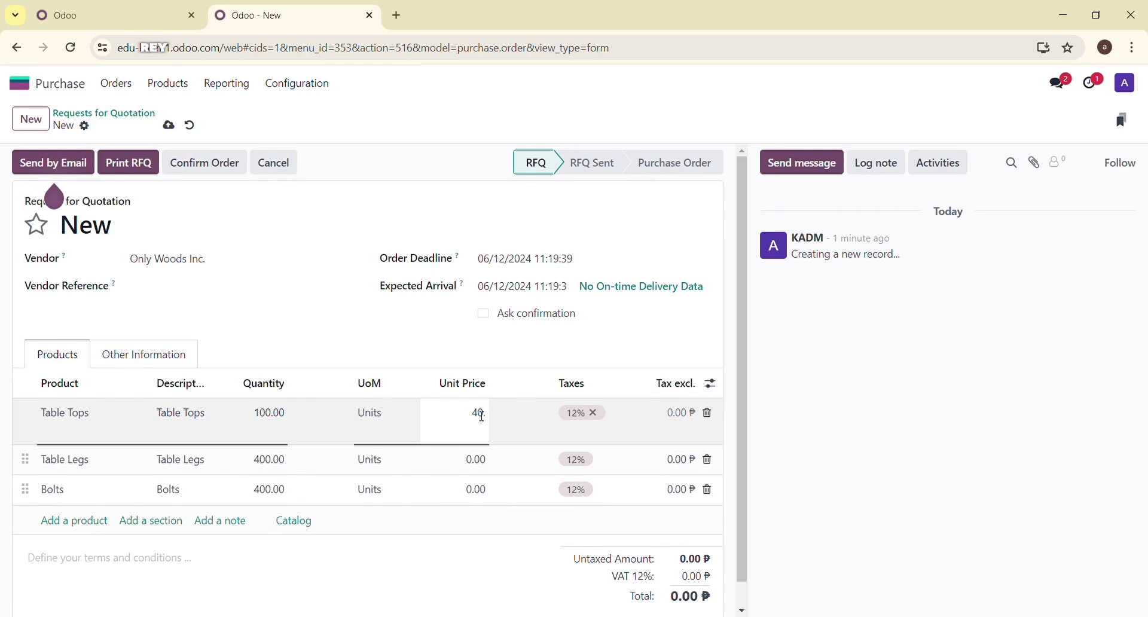
type("40.00")
left_click(479, 459)
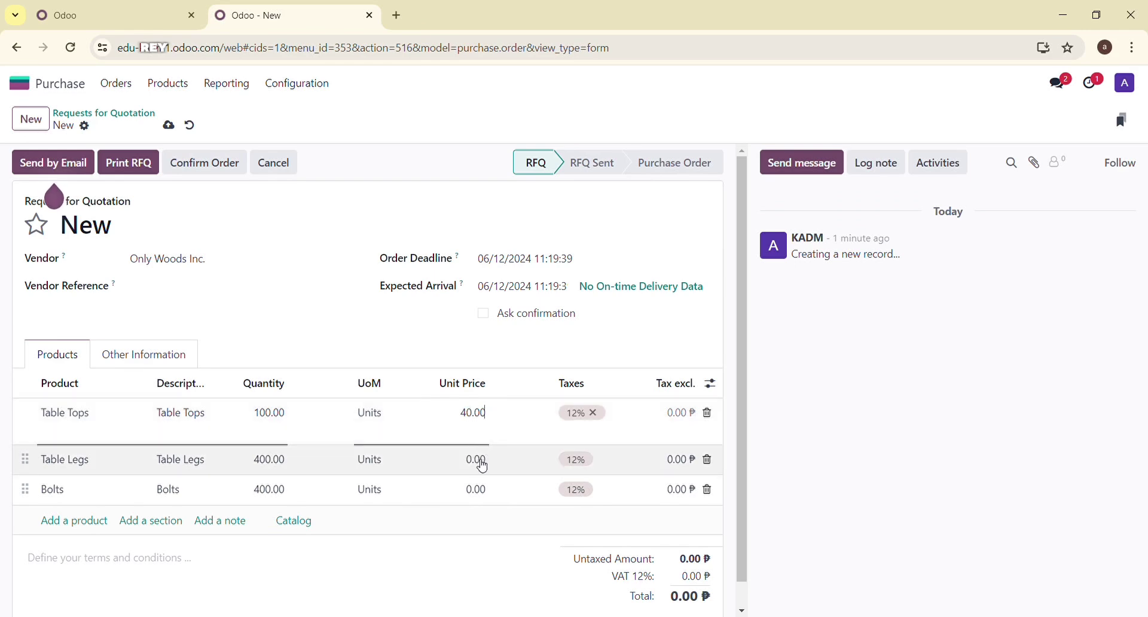
key("BackSpace")
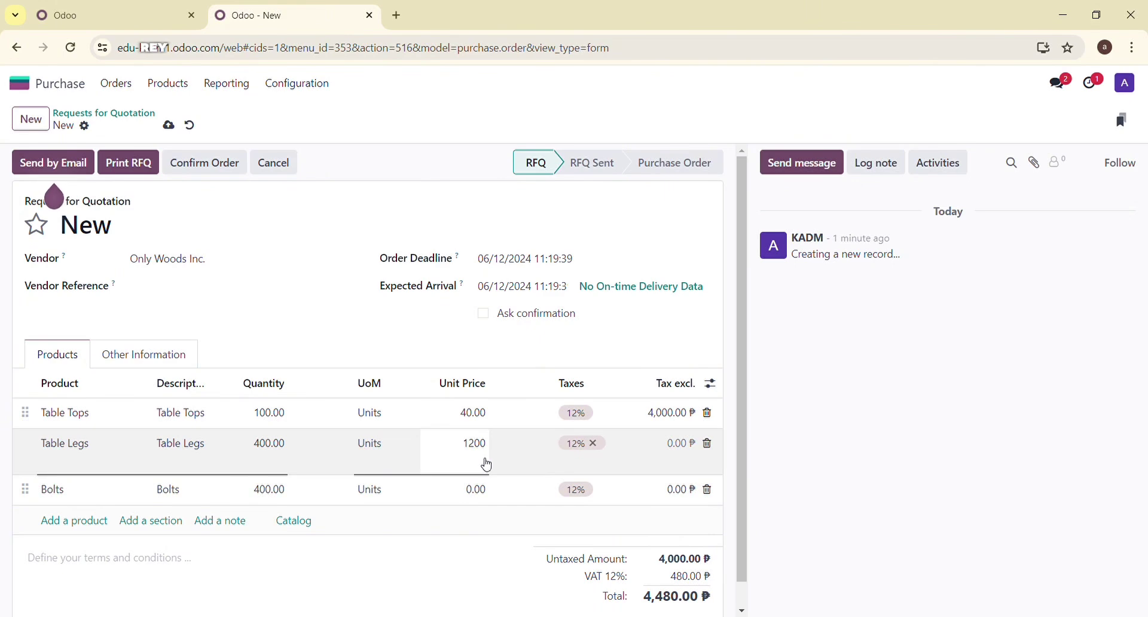
left_click(481, 485)
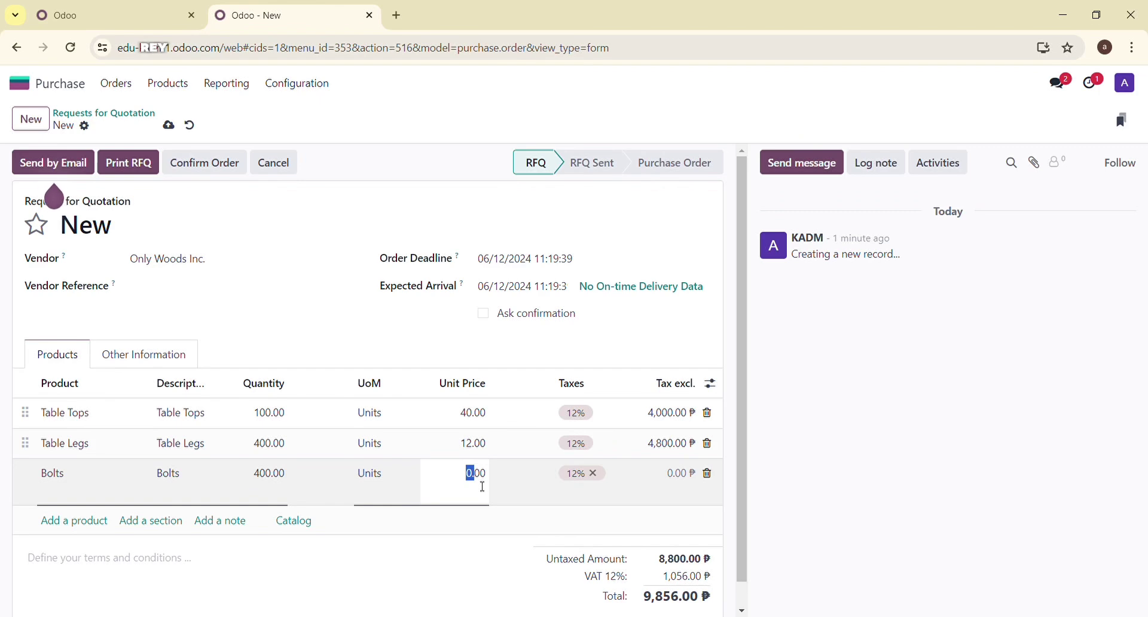
key("BackSpace")
left_click(511, 580)
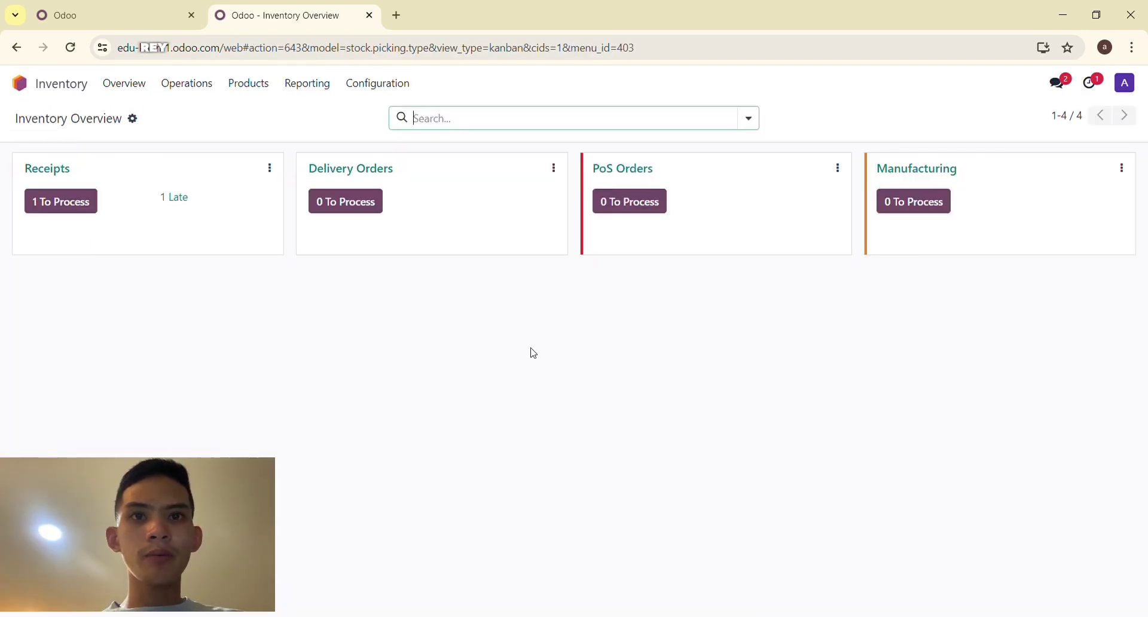
Open the pending Only Woods Inc. receipt in Inventory and validate it
left_click(57, 203)
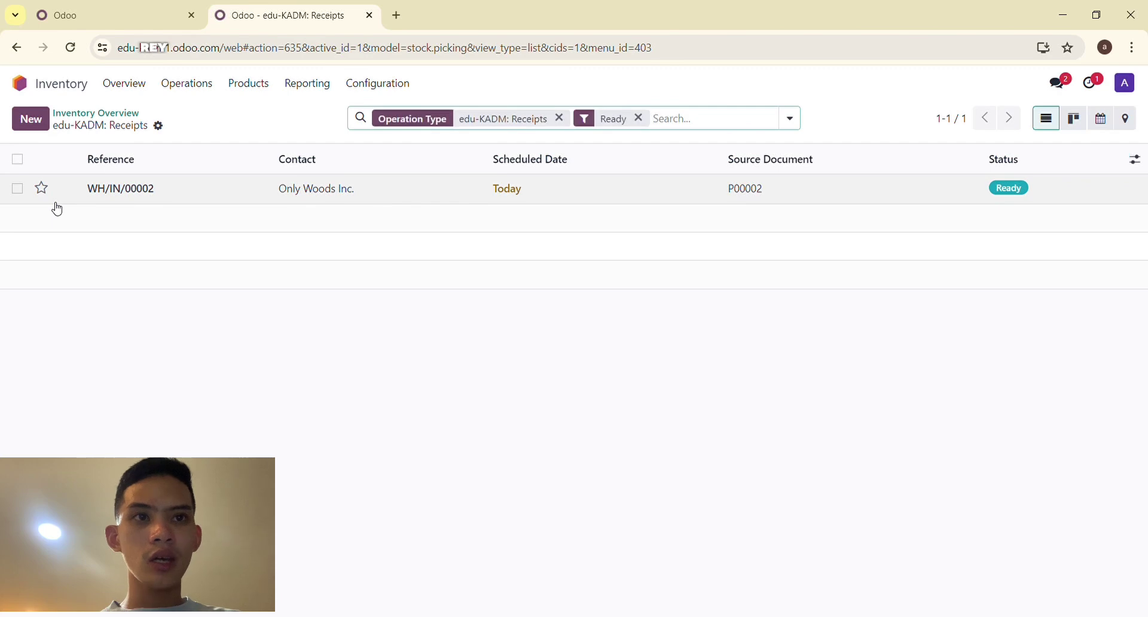
left_click(179, 195)
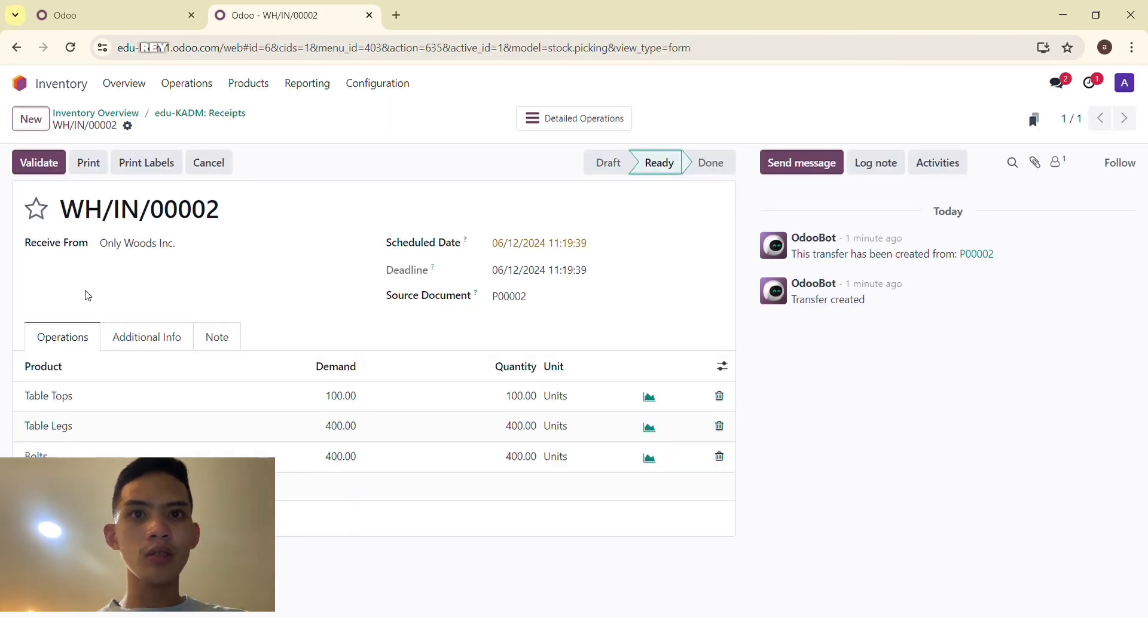
left_click(40, 163)
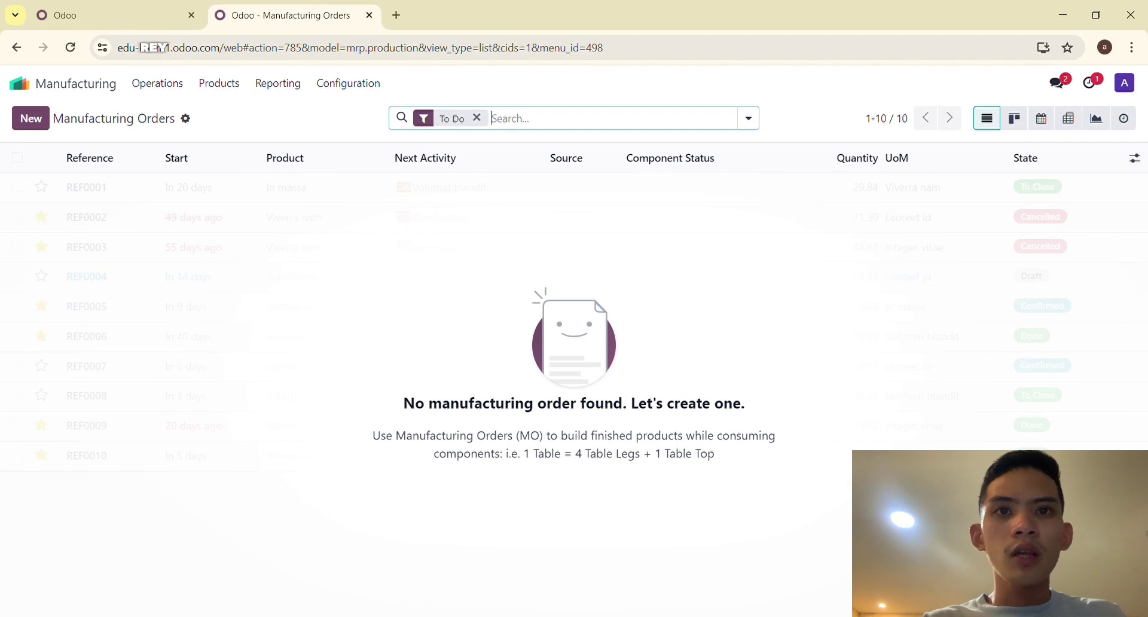
Create a new manufacturing order with the existing Table as the product to build
left_click(181, 87)
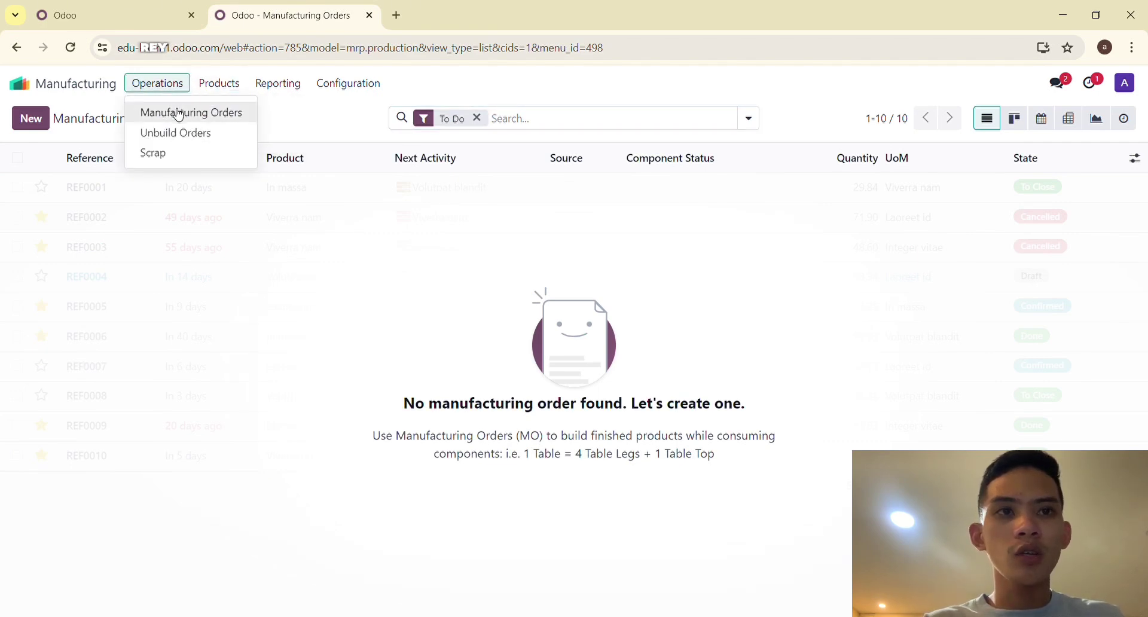
left_click(178, 113)
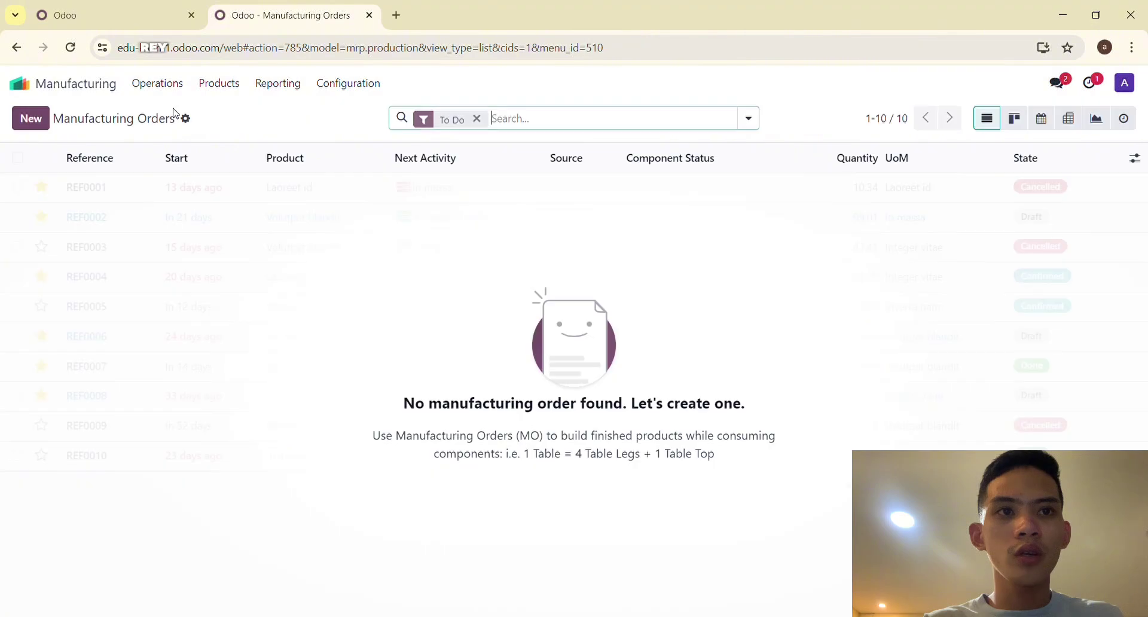
left_click(33, 121)
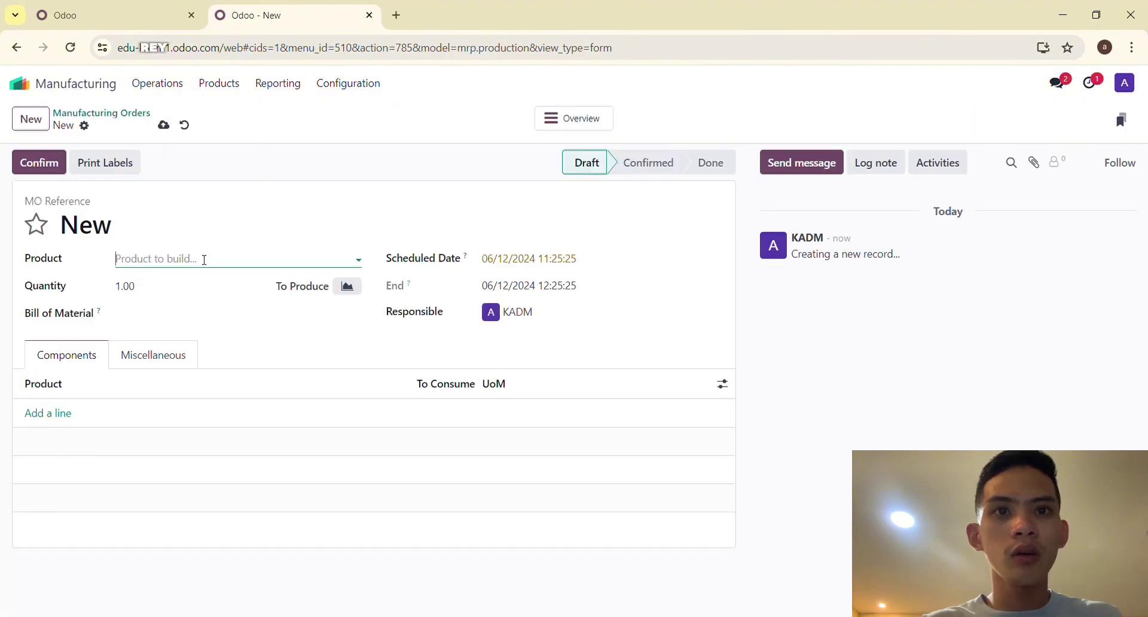
type("Table")
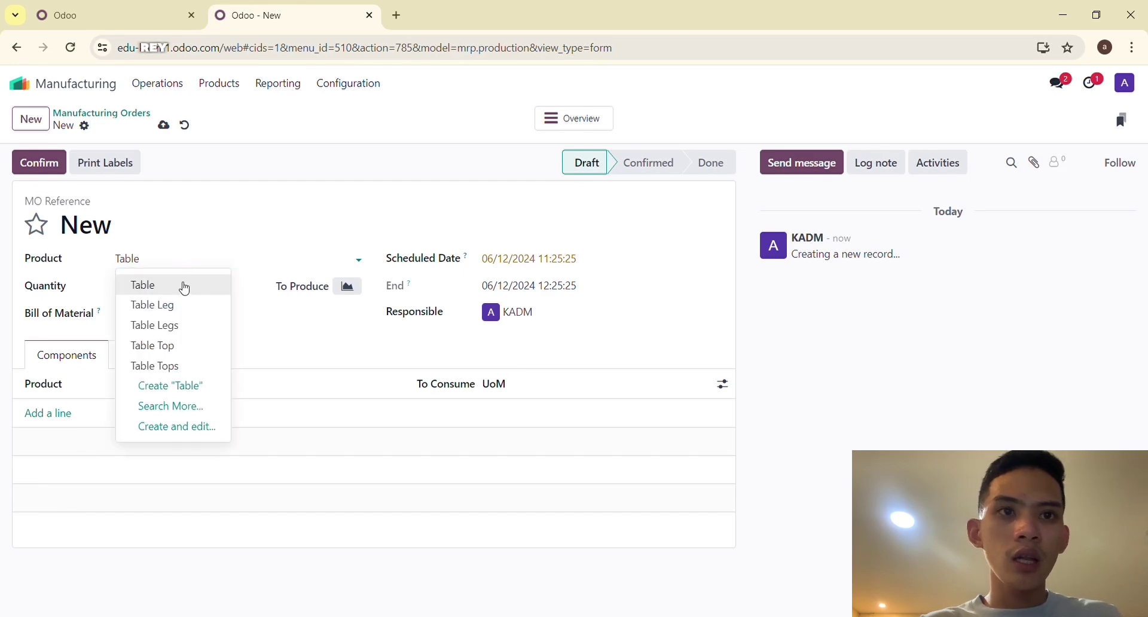
left_click(185, 285)
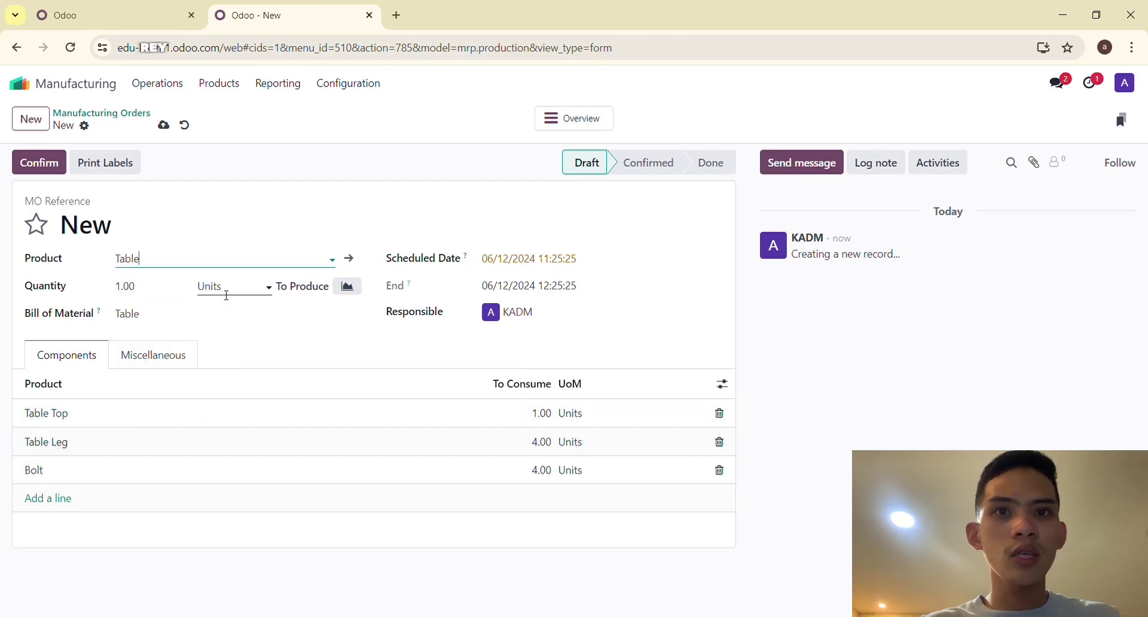
Set the manufacturing order's quantity to 3 units, confirm the order and produce all of it
left_click(137, 294)
key("BackSpace")
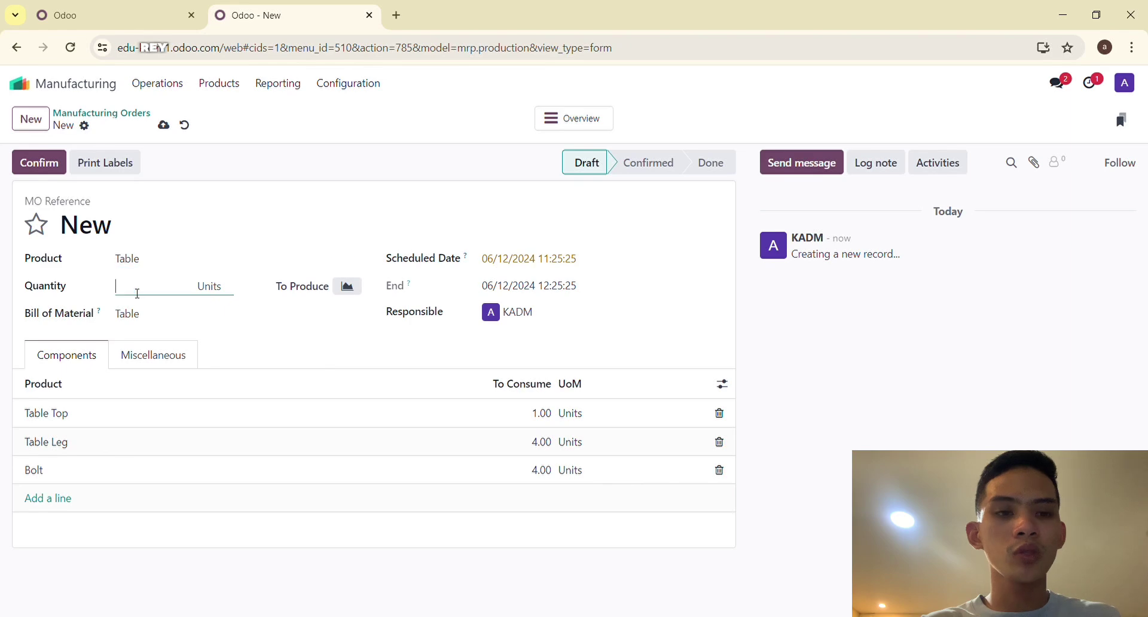
type("30")
key("BackSpace")
key("BackSpace")
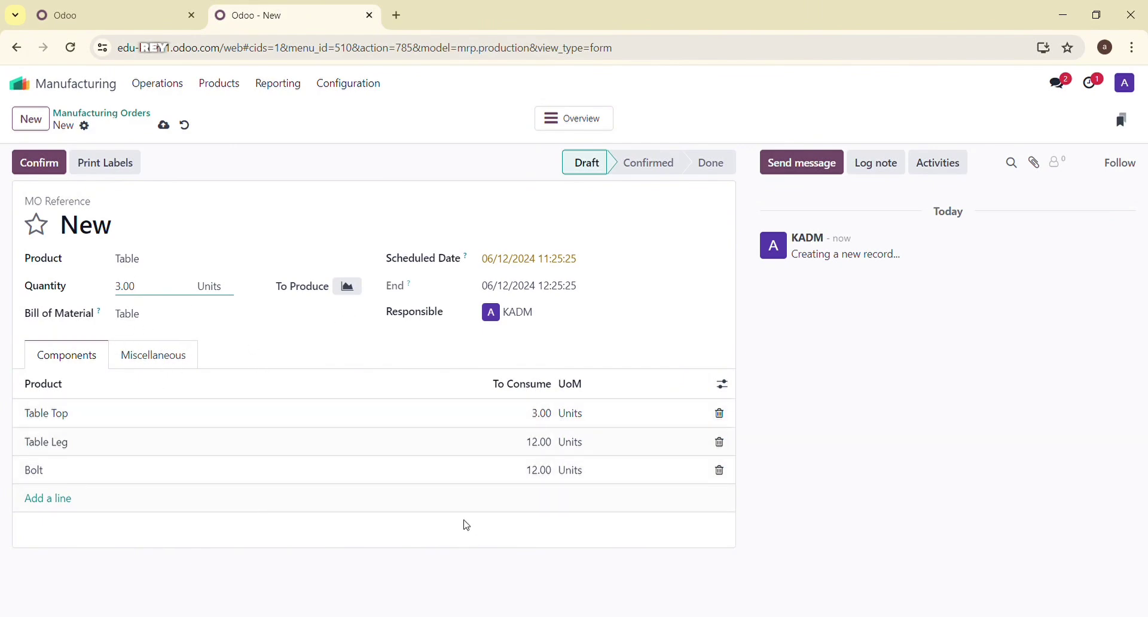
left_click(37, 163)
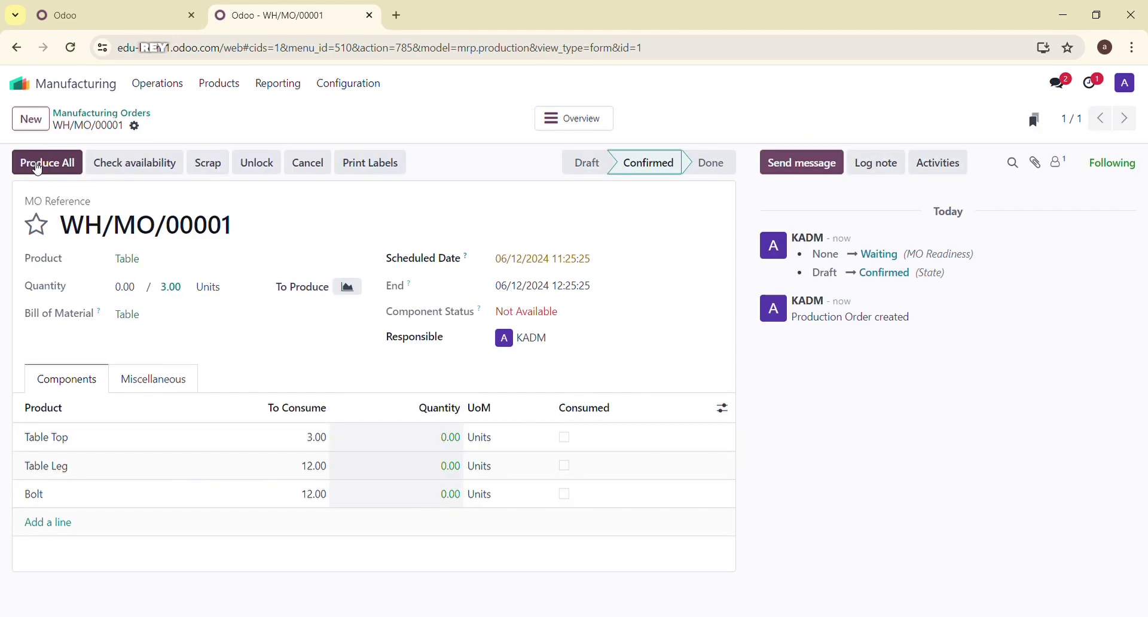
left_click(37, 169)
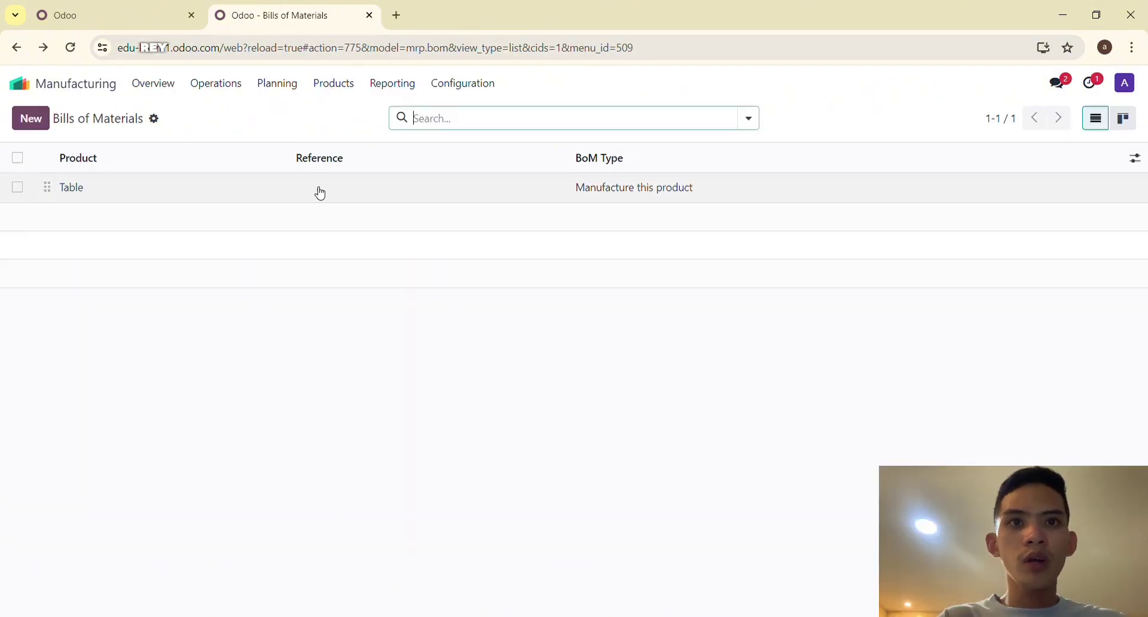
Add an Assembly operation to the Table bill of materials, creating Assembly Station as its work center
left_click(321, 192)
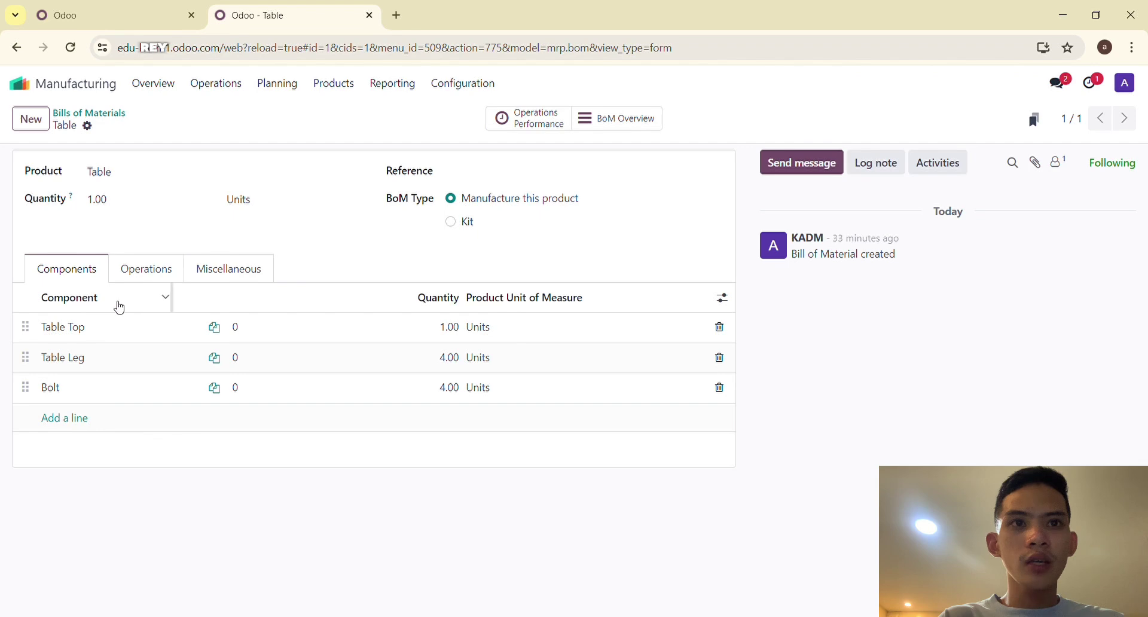
left_click(151, 269)
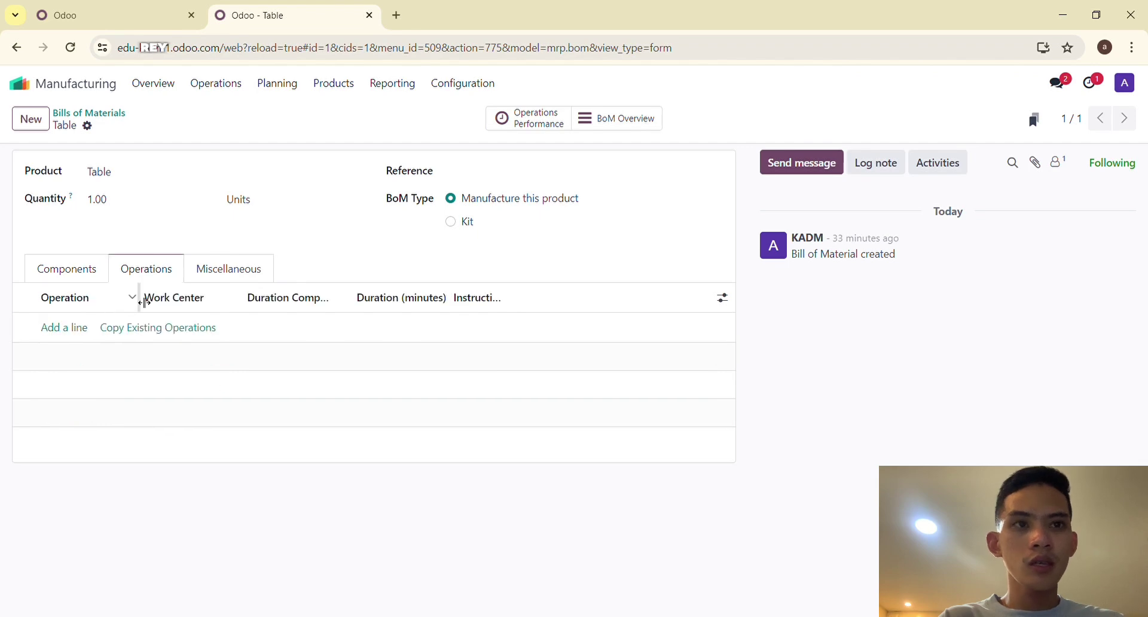
left_click(66, 328)
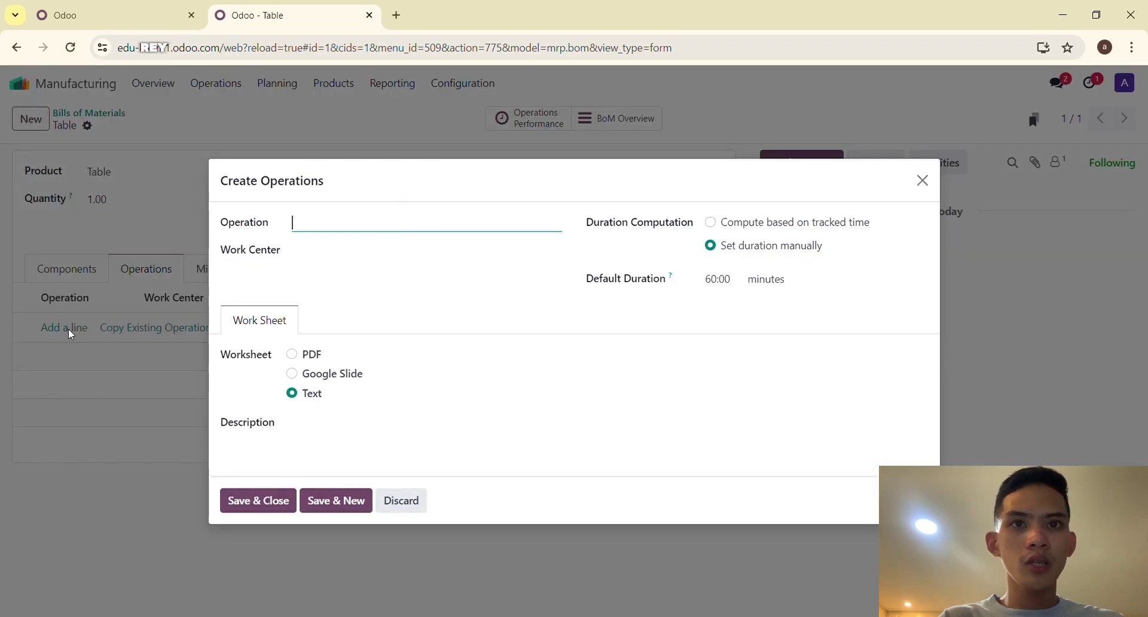
type("Assembly")
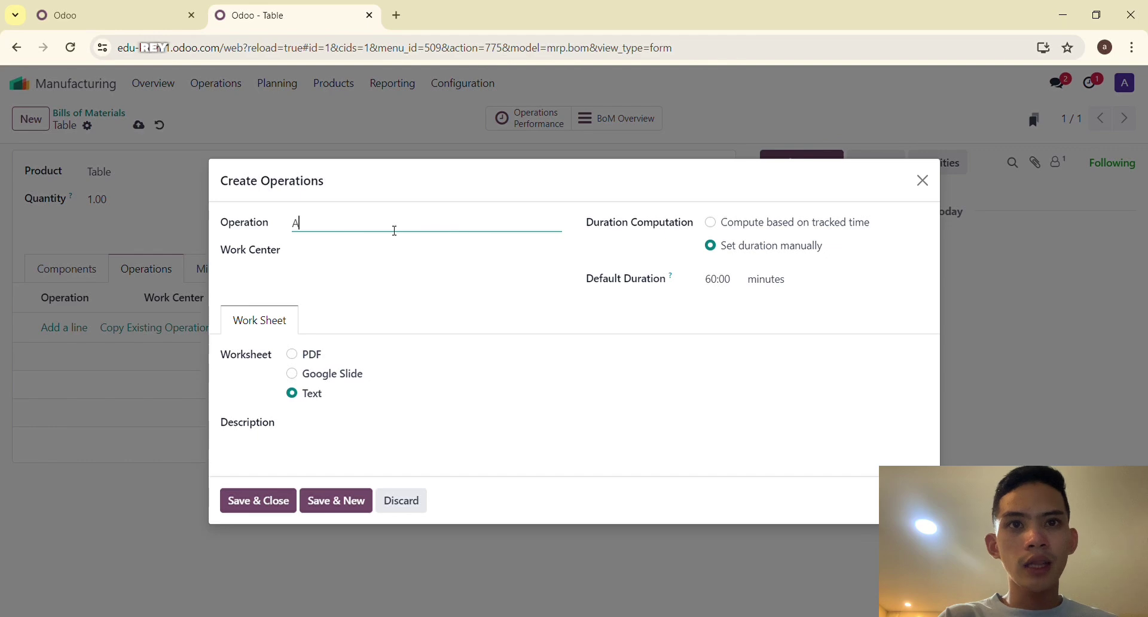
left_click(350, 249)
type("Asse")
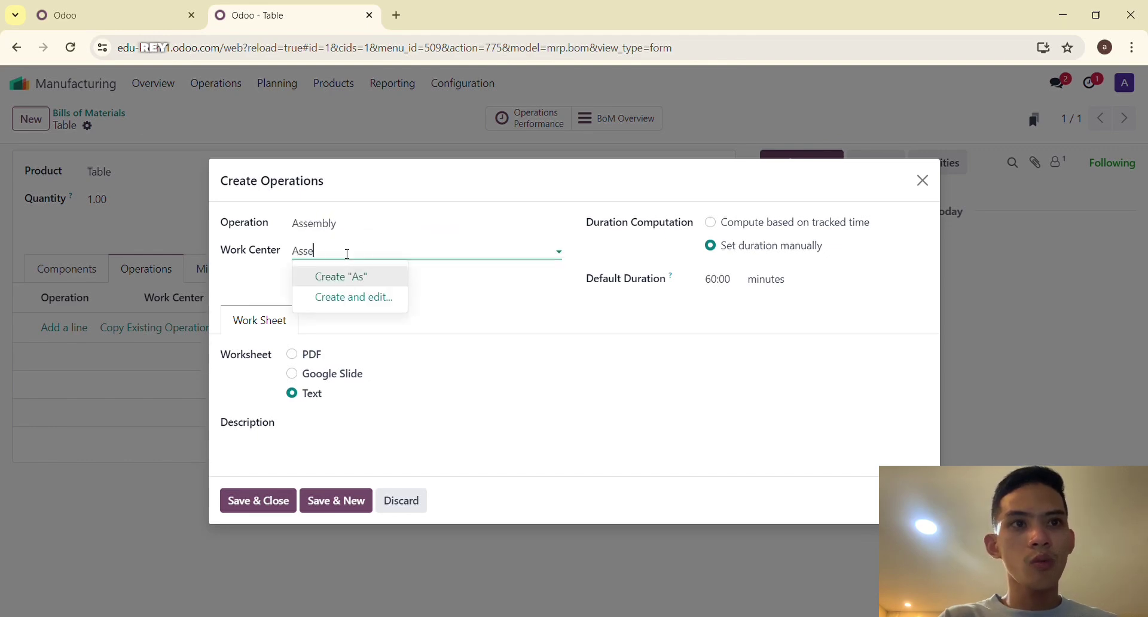
type("mbly S")
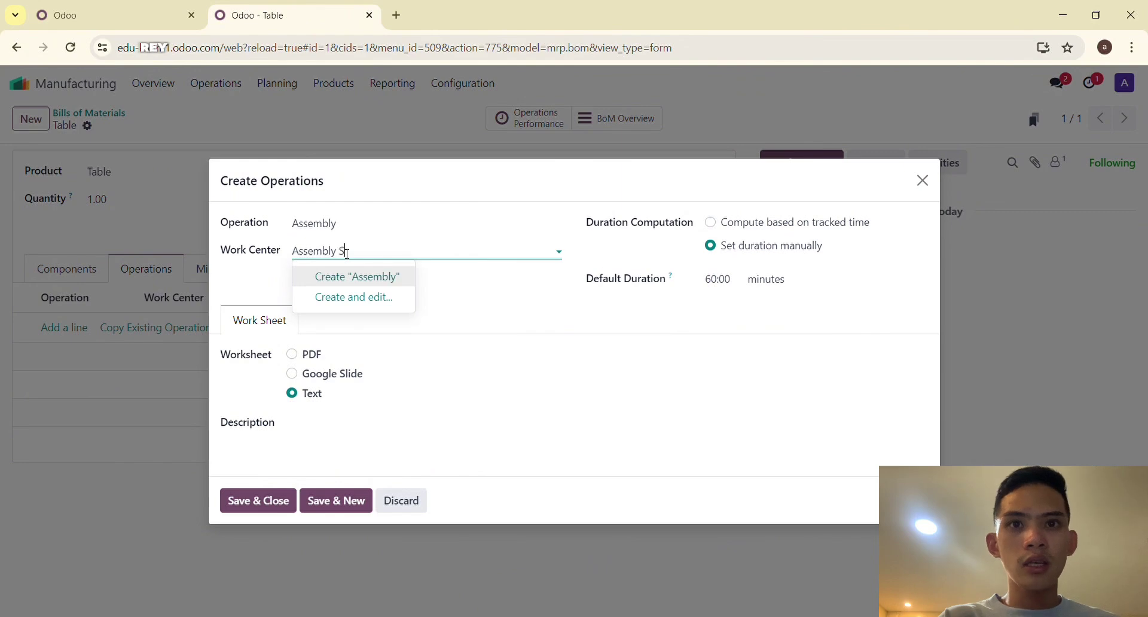
type("tation")
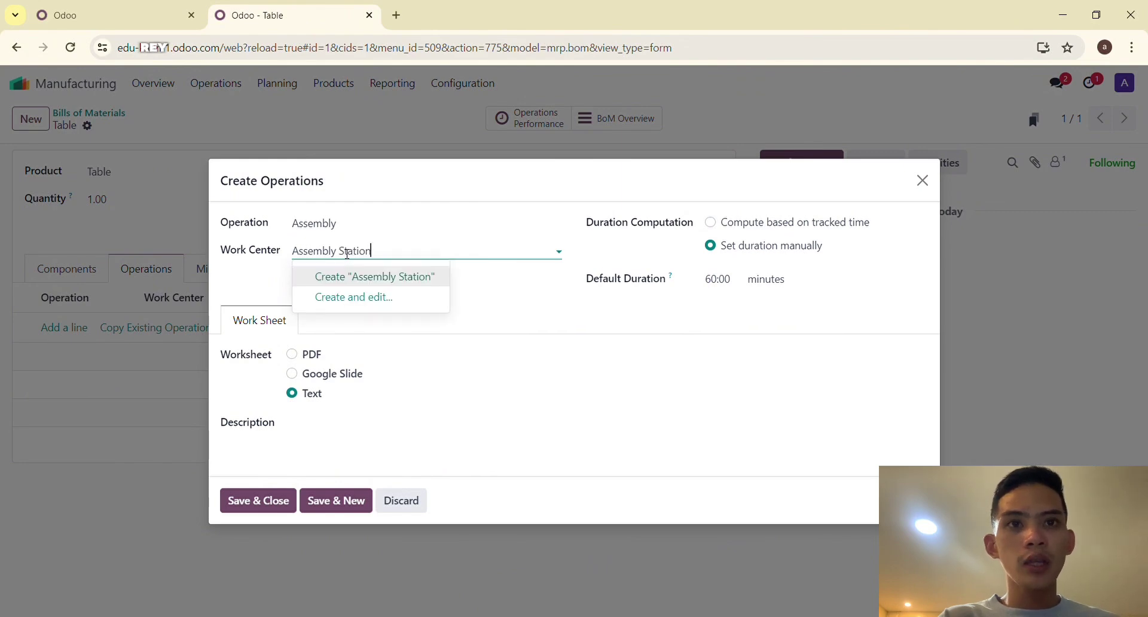
left_click(355, 282)
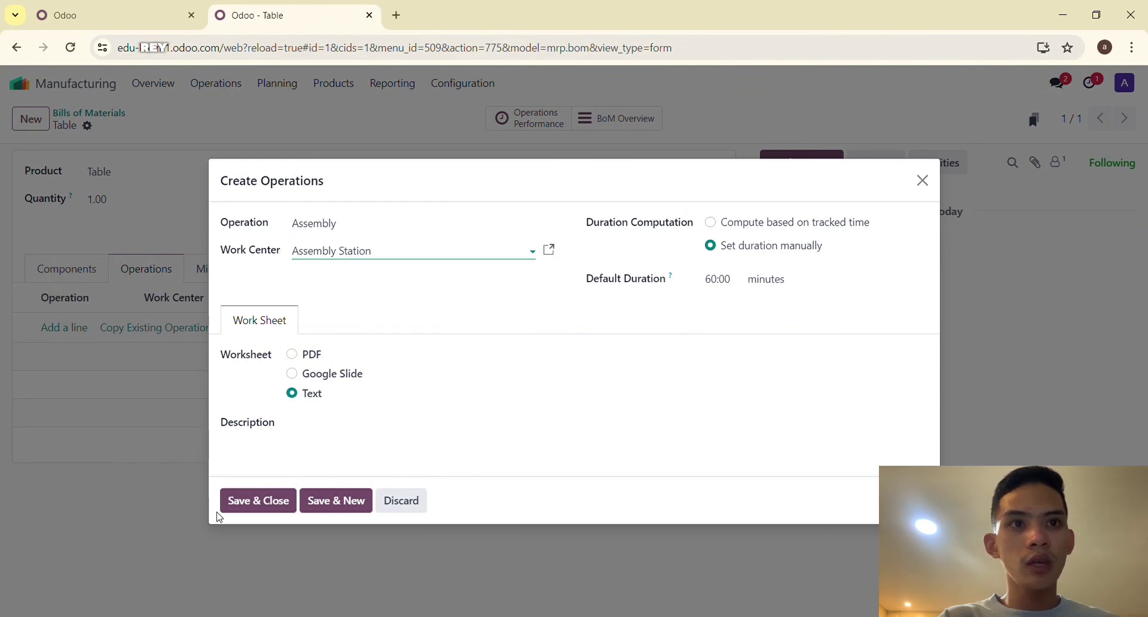
left_click(255, 503)
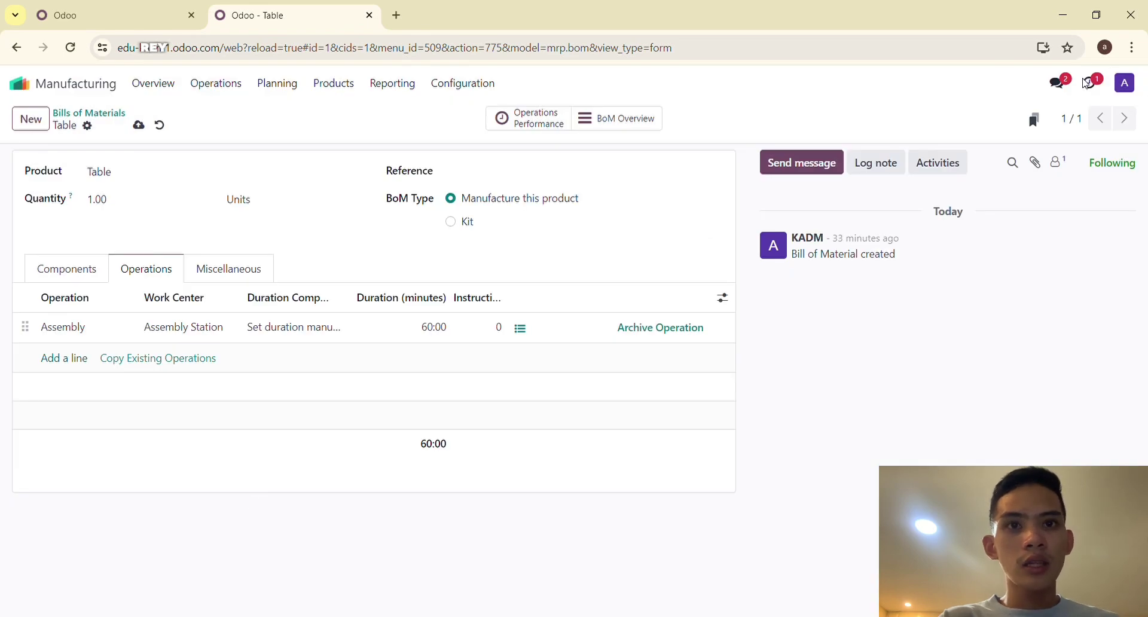
Start another manufacturing order and choose the existing Table as its product
left_click(76, 84)
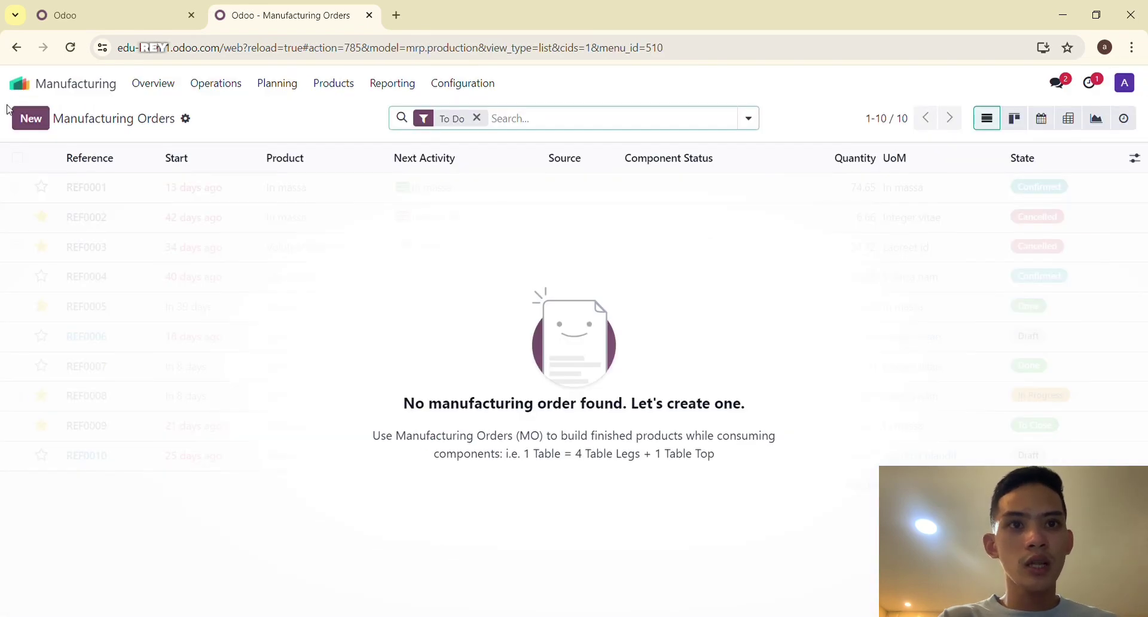
left_click(30, 120)
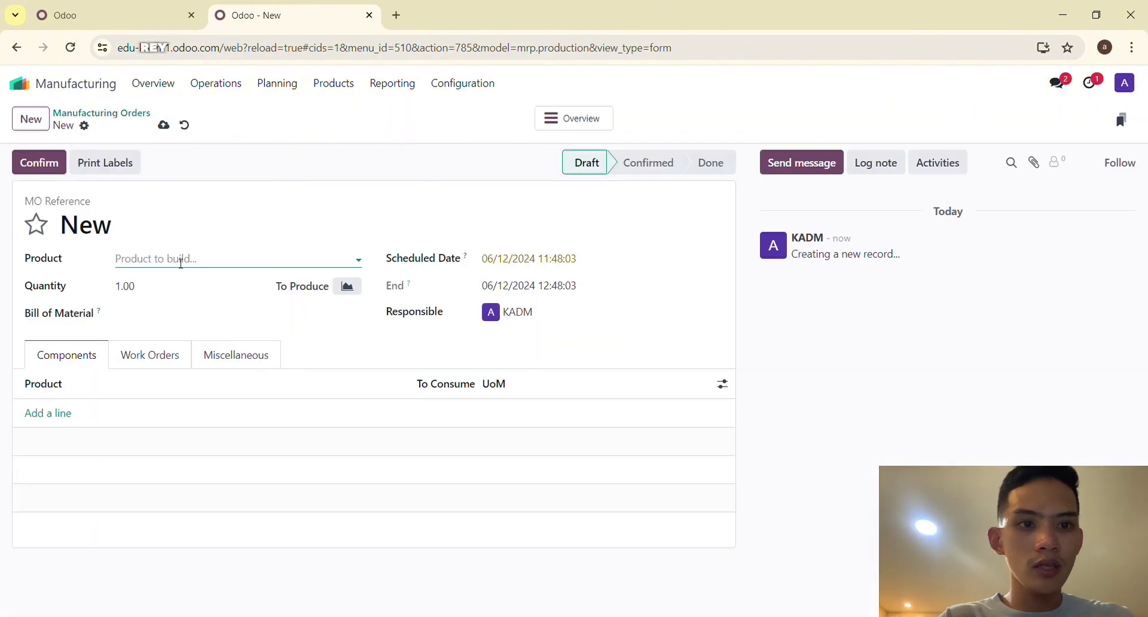
type("Table")
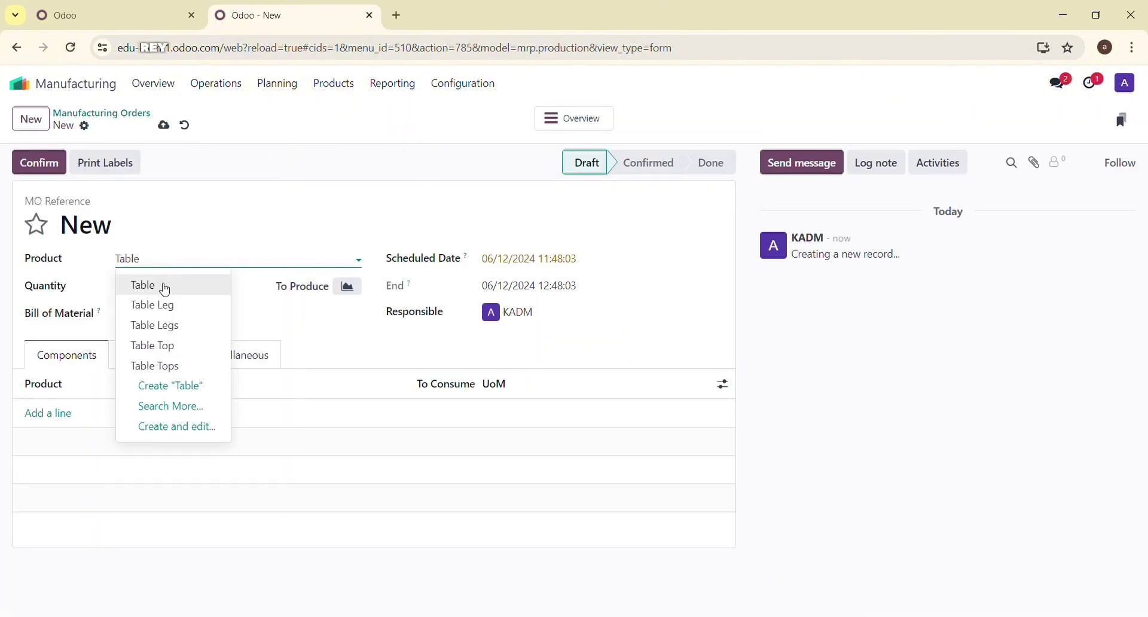
left_click(165, 288)
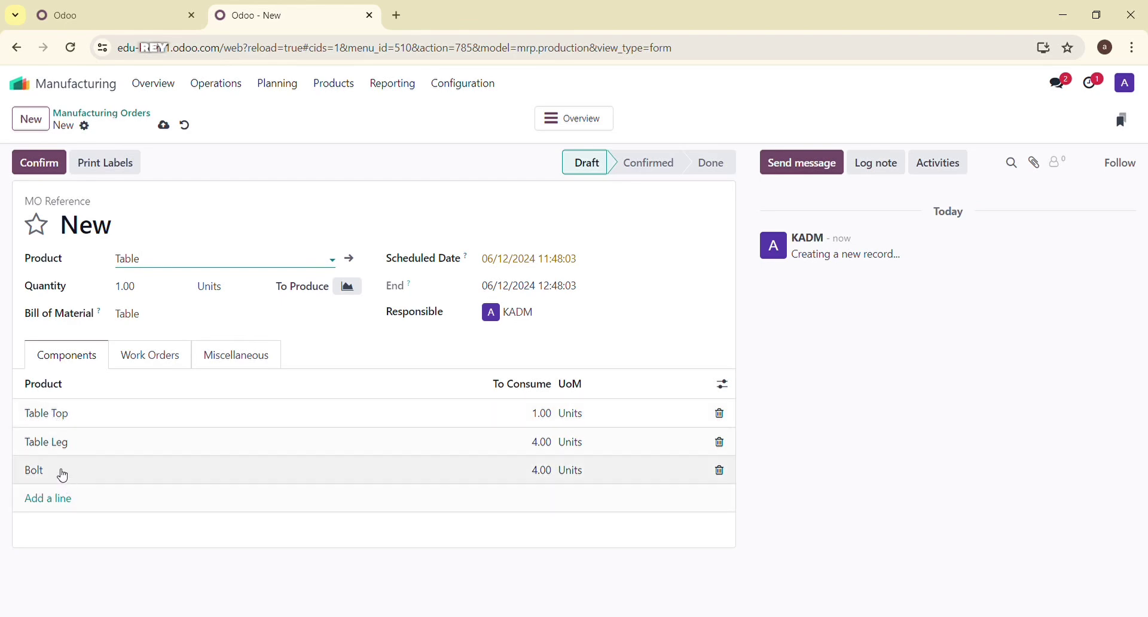
Review the new order's work orders and miscellaneous details, confirm the order and produce all of it
left_click(134, 356)
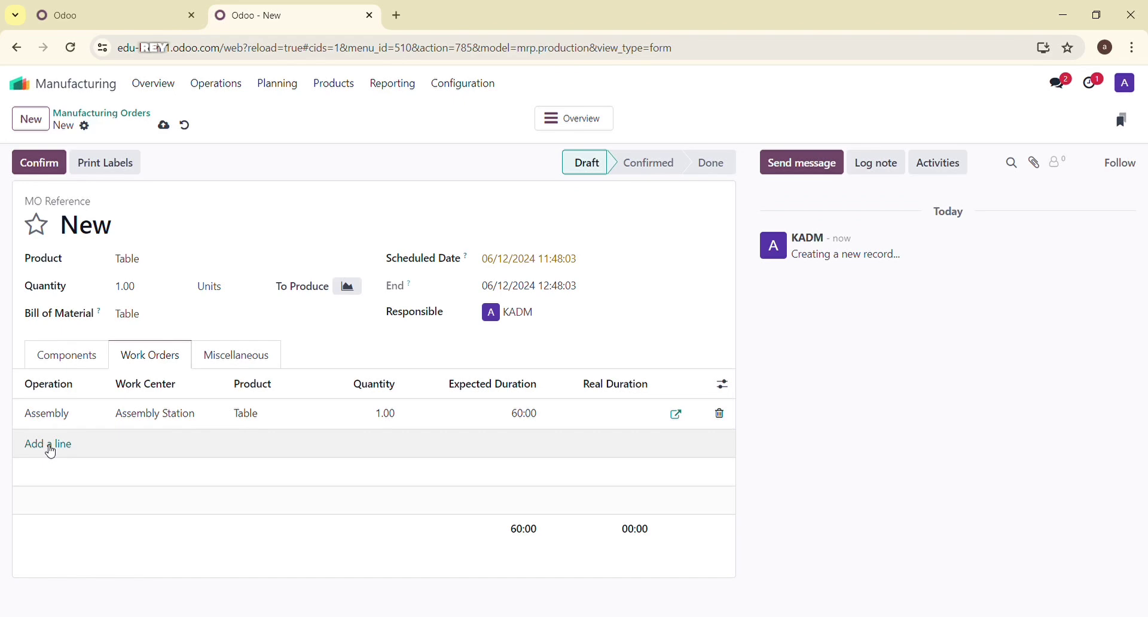
left_click(247, 353)
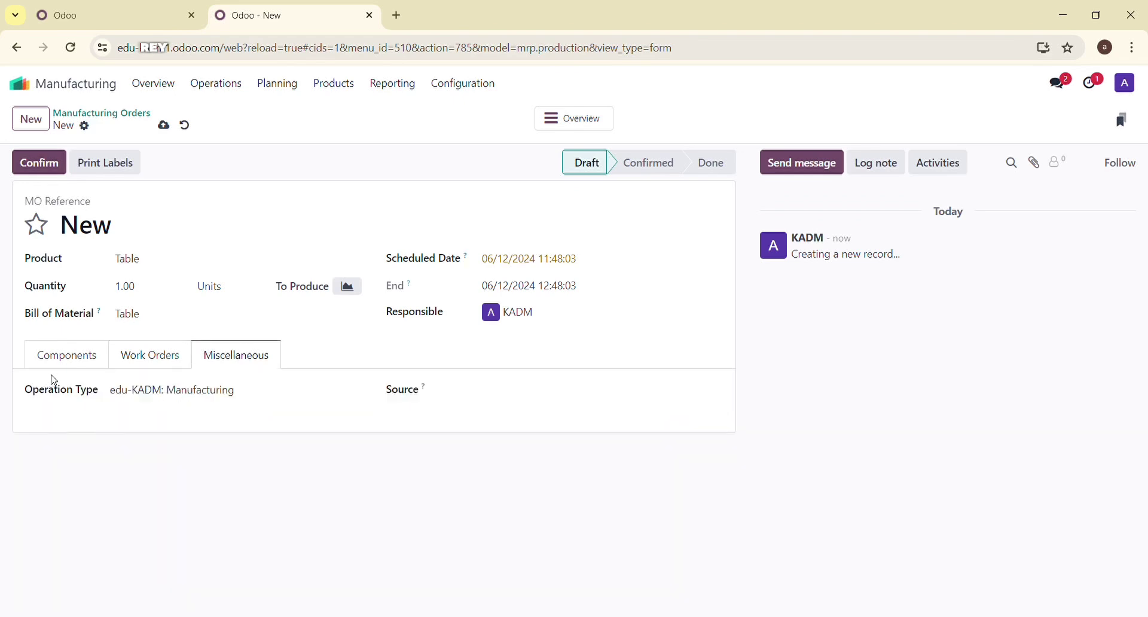
left_click(64, 359)
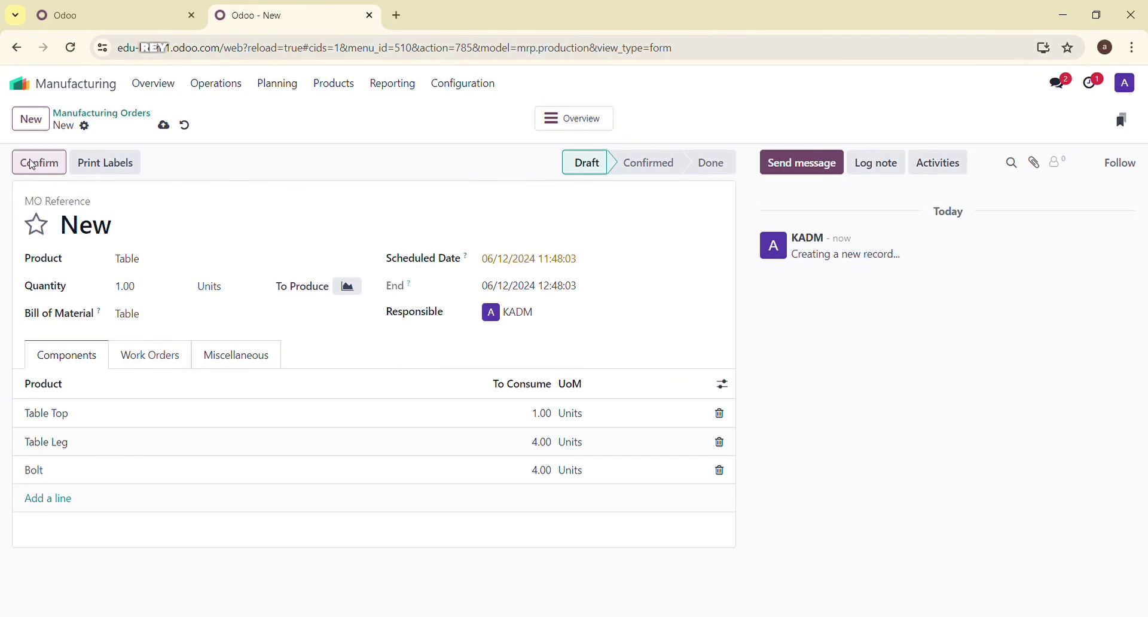
left_click(32, 165)
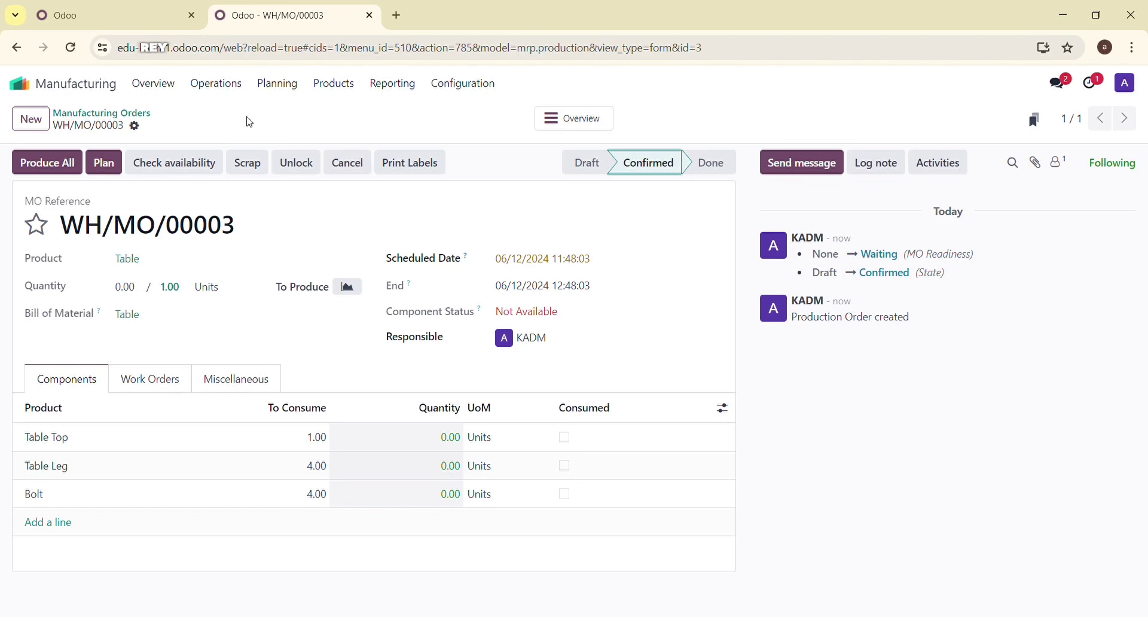
left_click(58, 163)
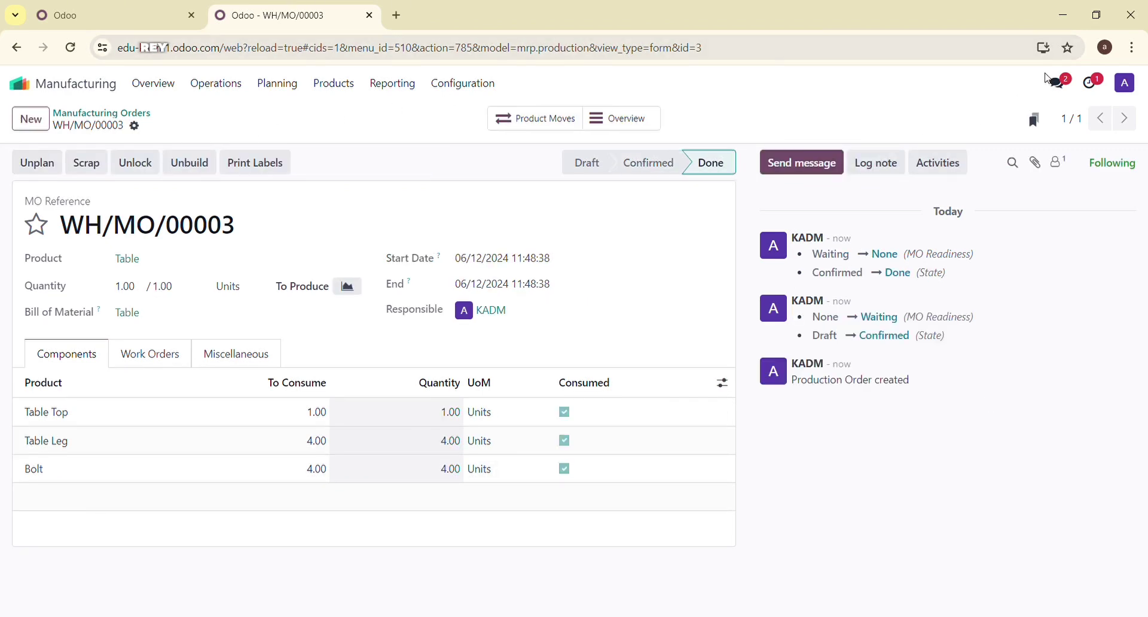
Create a quality control point titled Torque Setting in the Quality app and assign it to the Table product
left_click(19, 84)
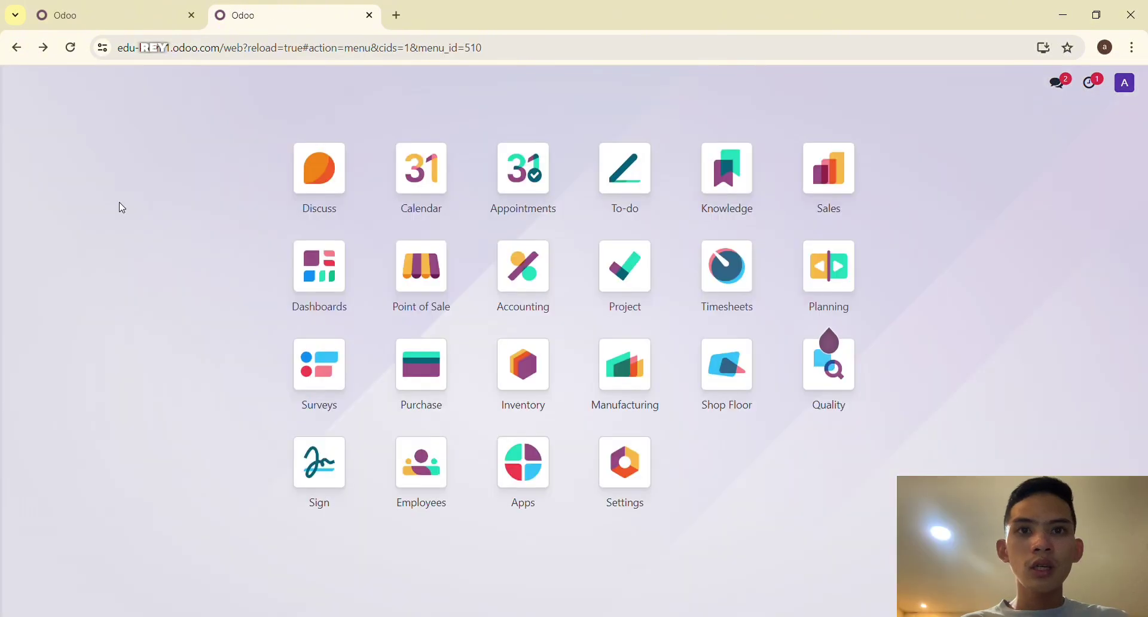
left_click(817, 382)
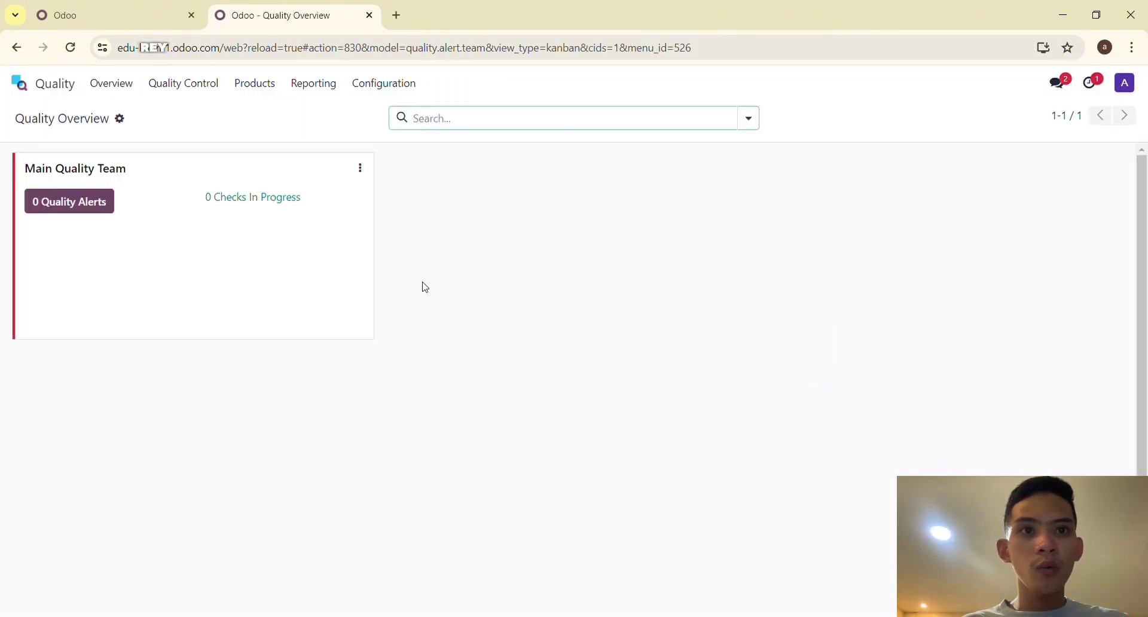
left_click(202, 91)
left_click(203, 111)
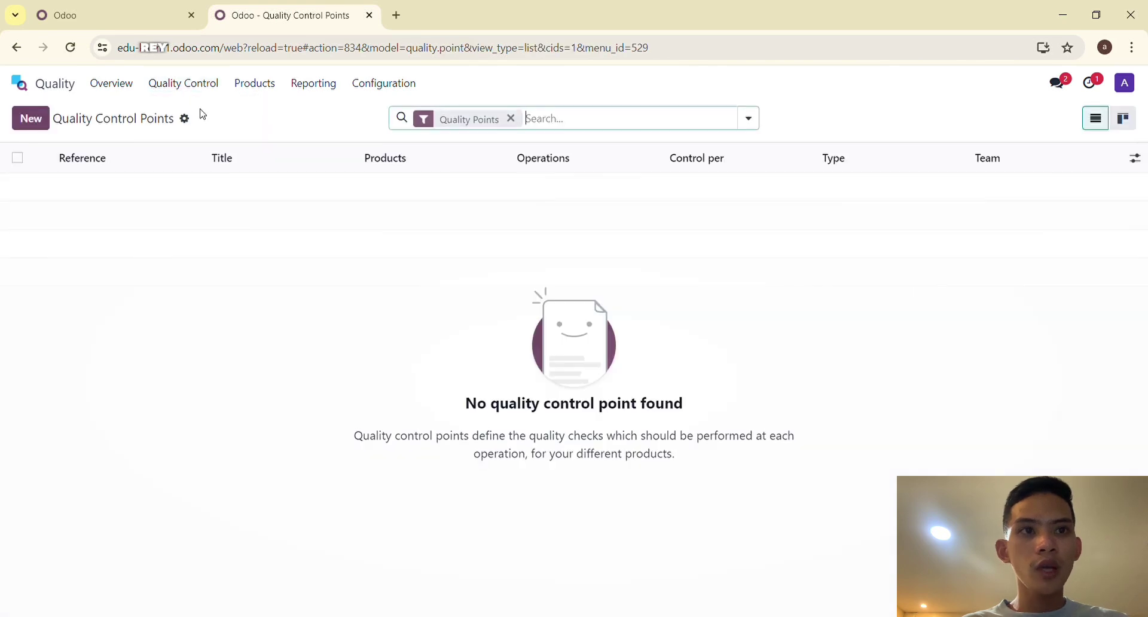
left_click(29, 119)
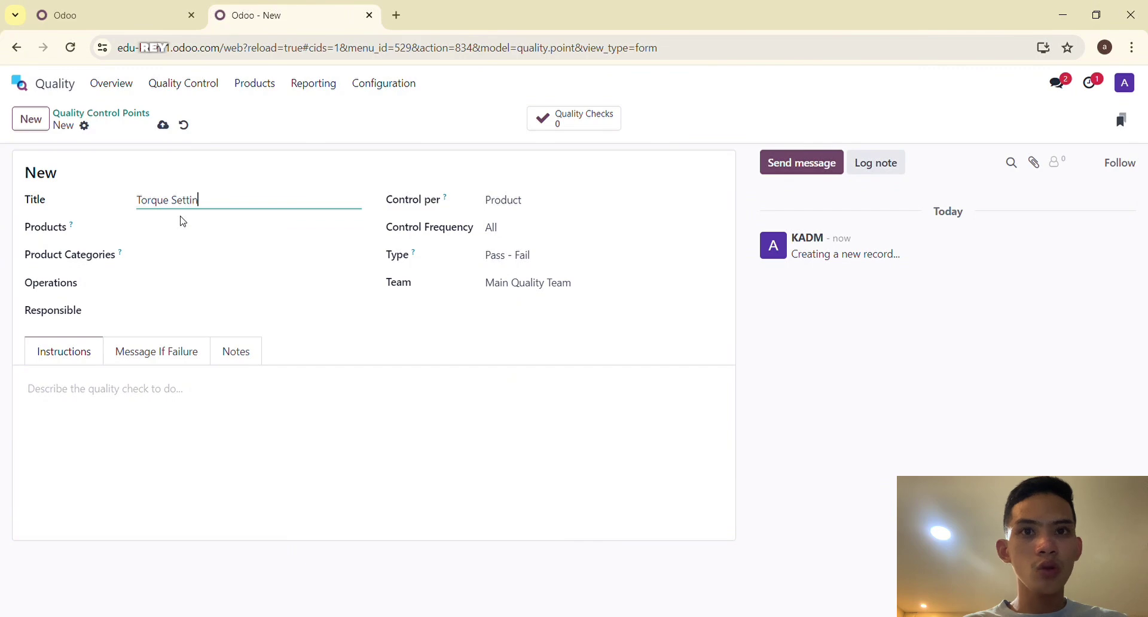
left_click(170, 237)
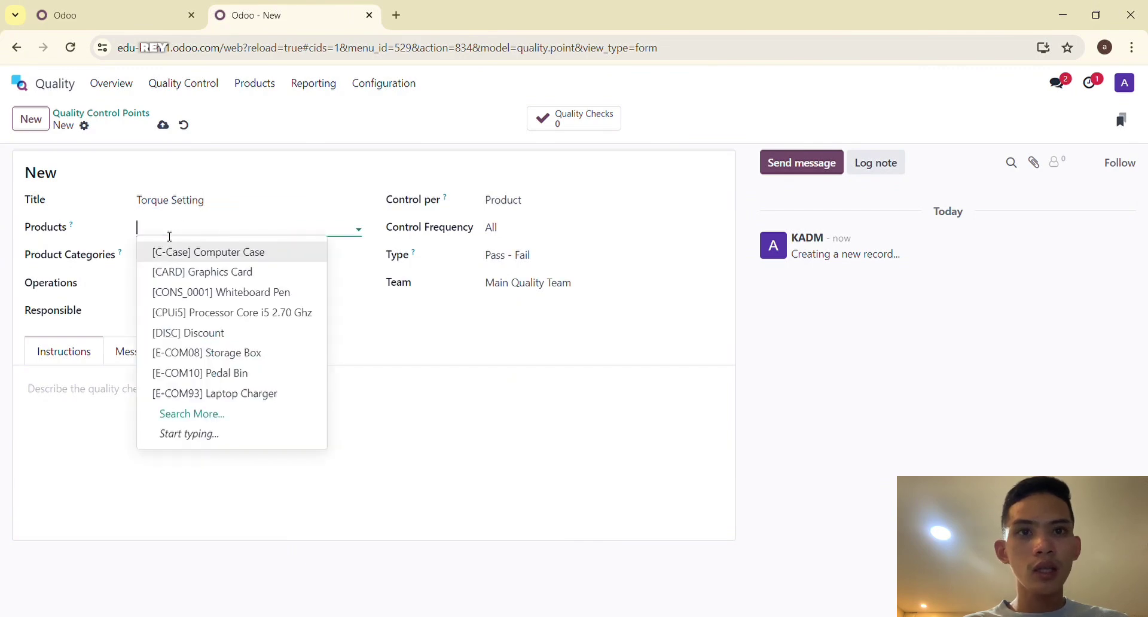
type("Table")
key("Return")
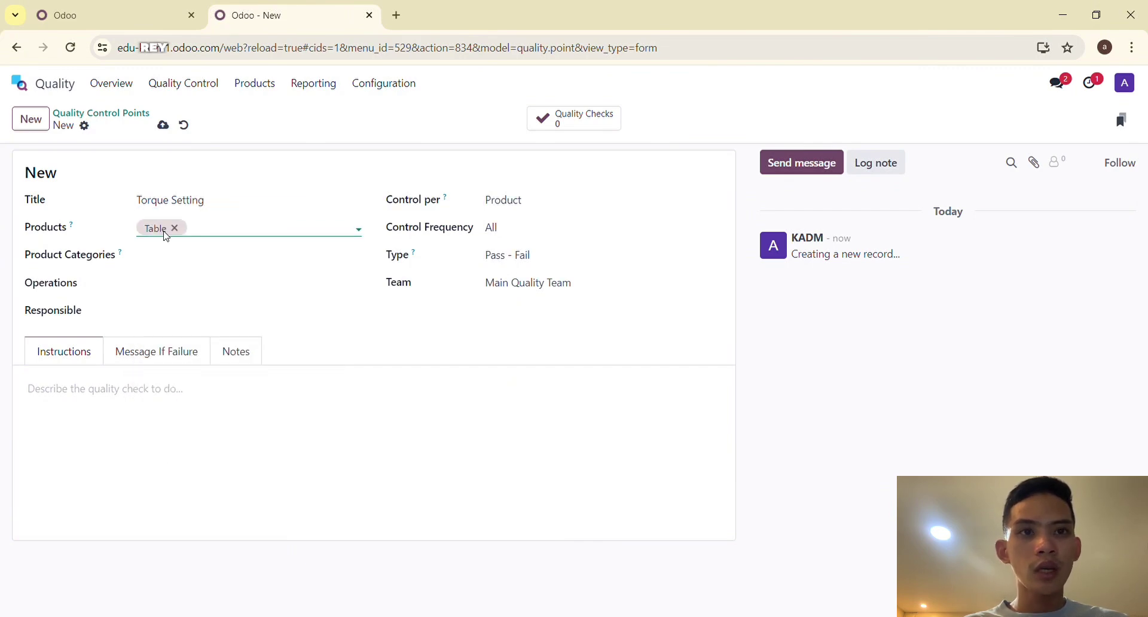
Set the control point's operation to the Manufacturing operation type and its product category to All
left_click(153, 294)
left_click(163, 291)
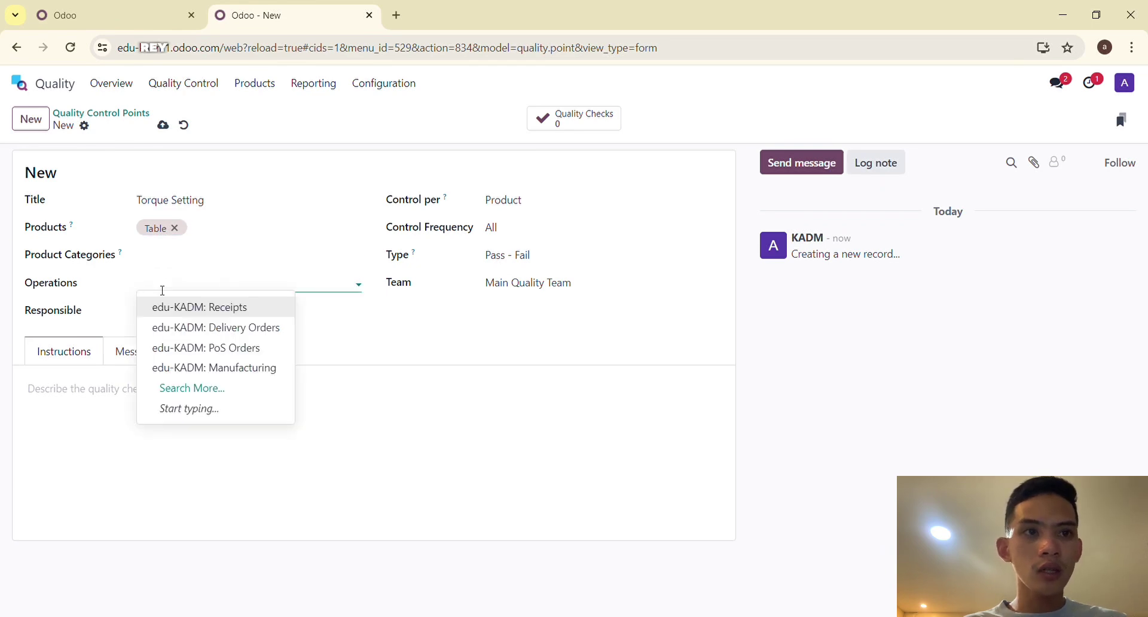
type("ed")
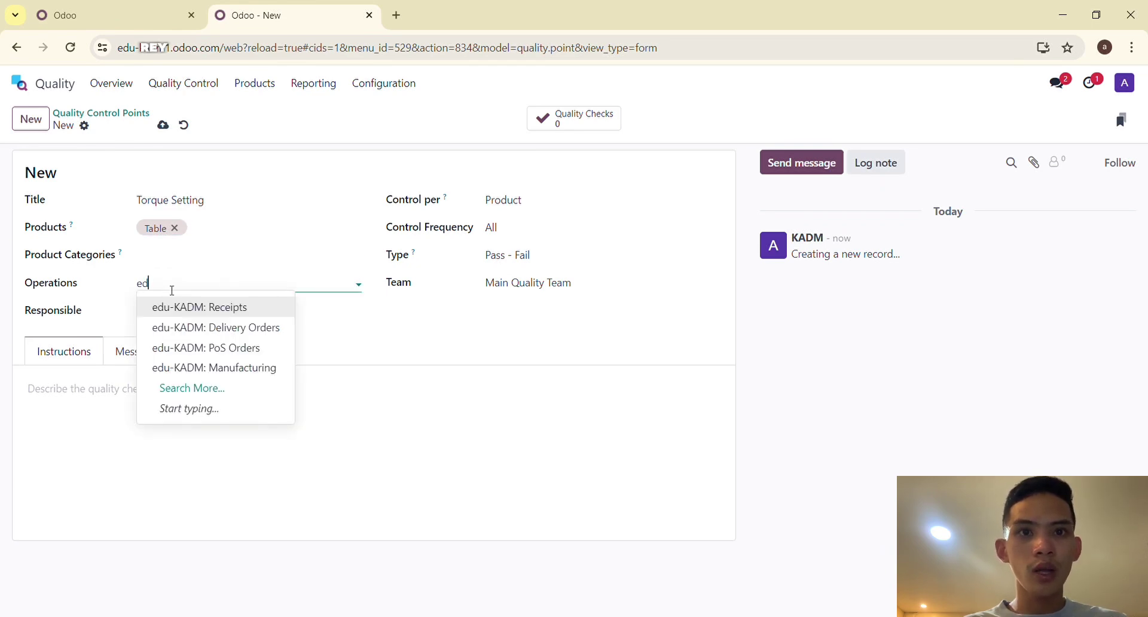
type("u")
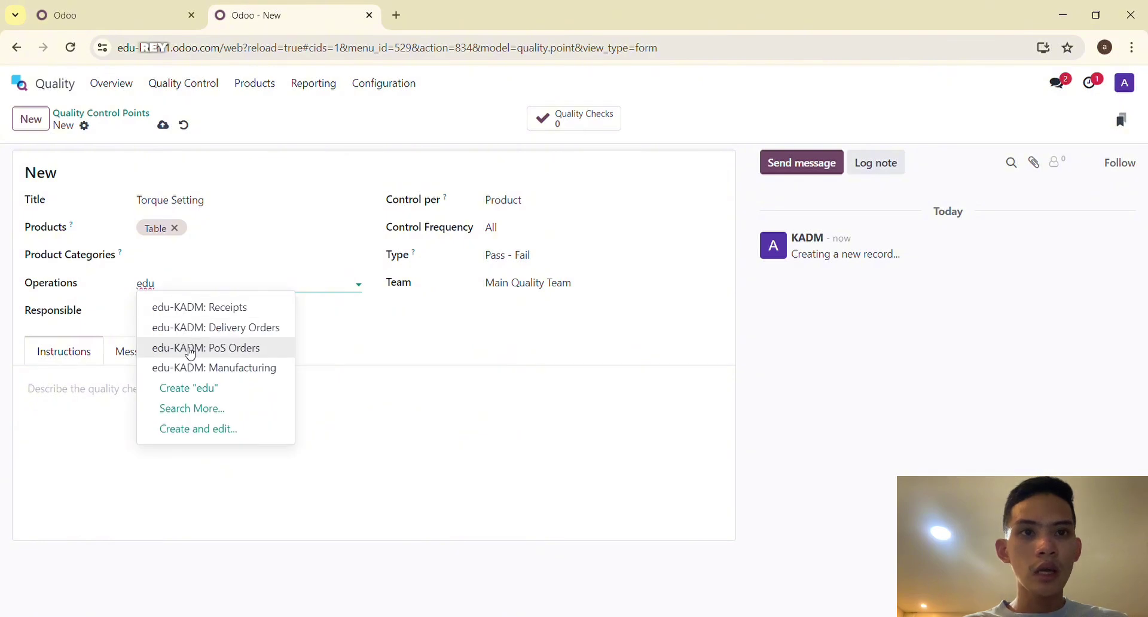
left_click(189, 368)
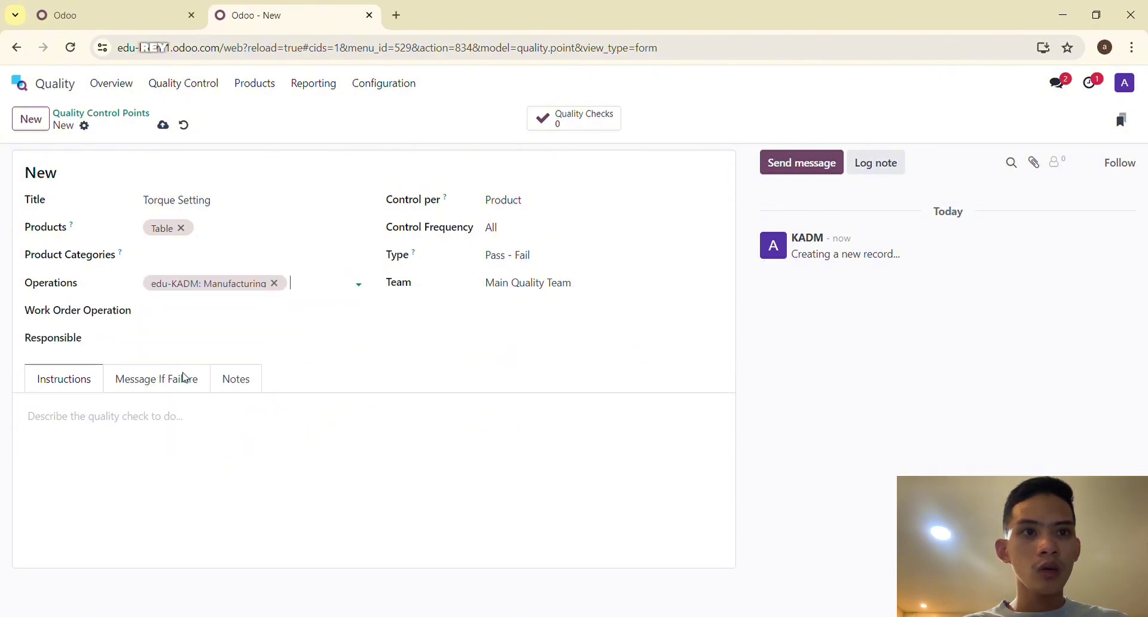
left_click(185, 255)
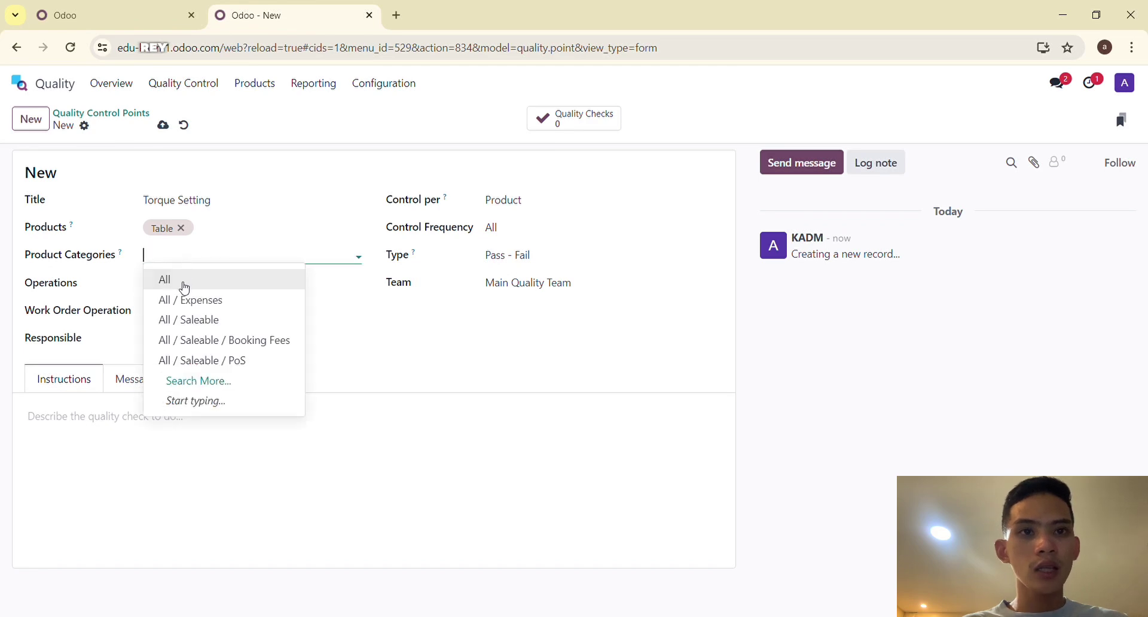
left_click(181, 282)
left_click(200, 318)
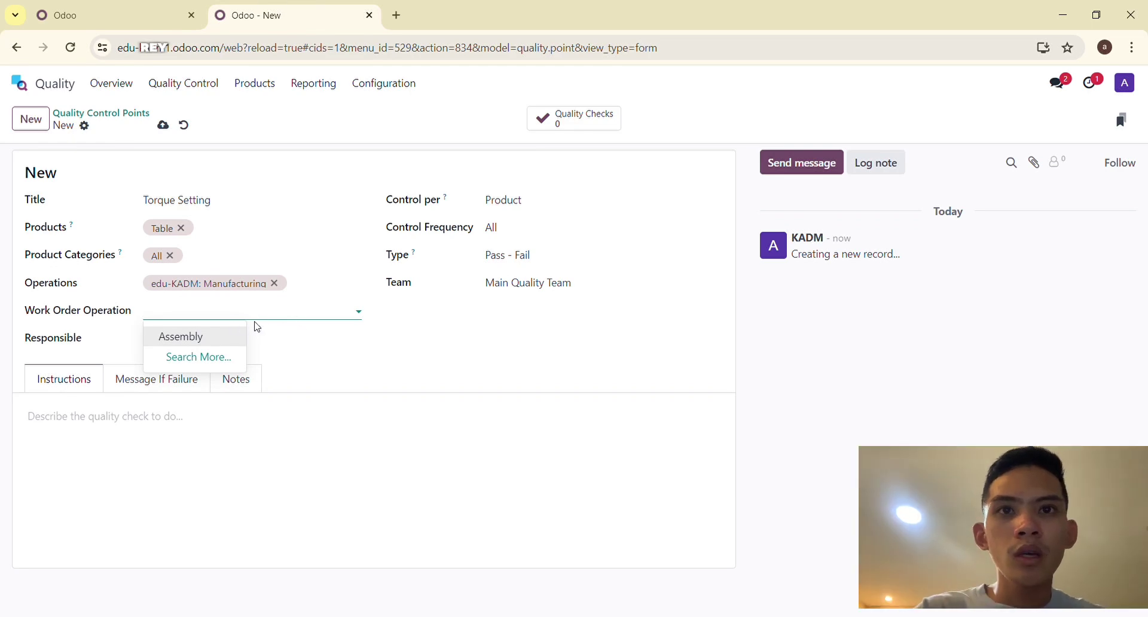
Make the check controlled per Operation and set its type to Measure
left_click(556, 192)
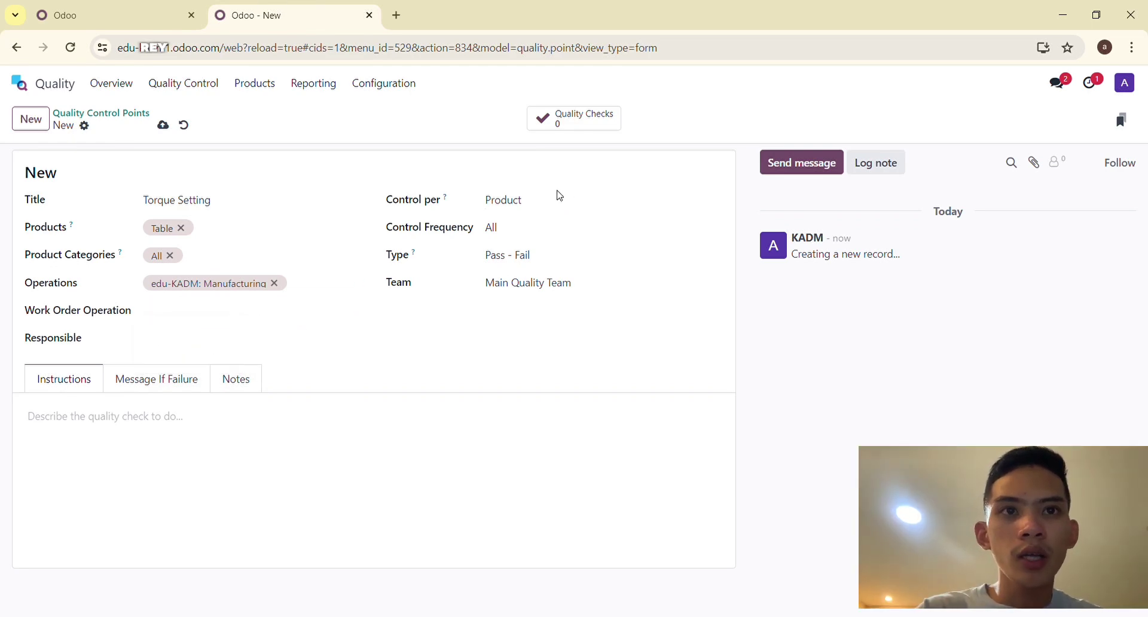
left_click(545, 222)
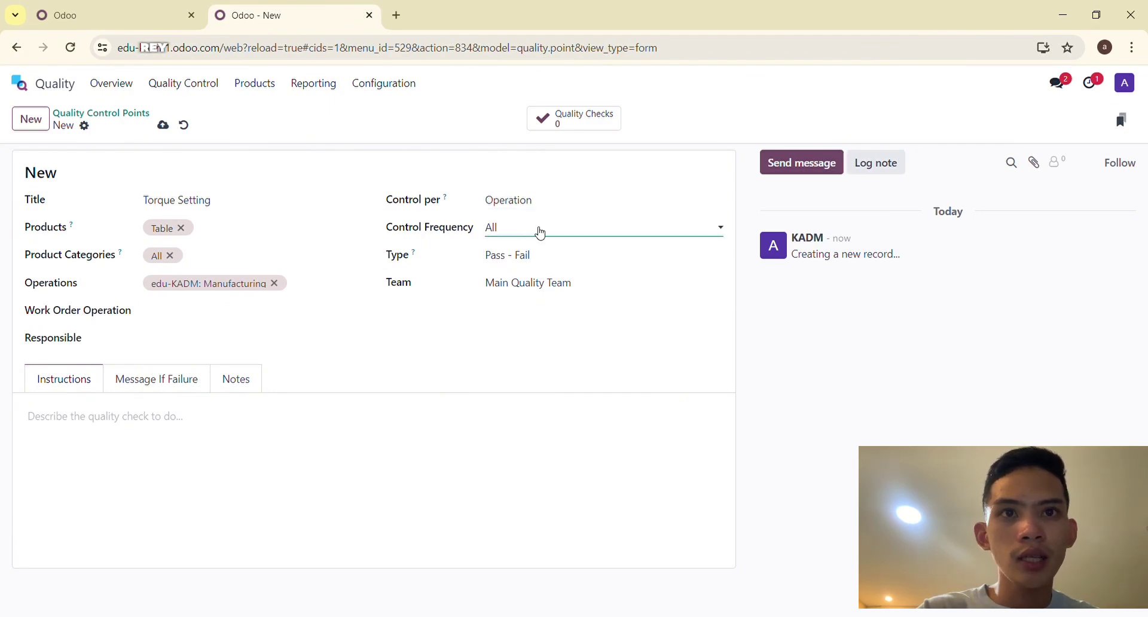
left_click(513, 260)
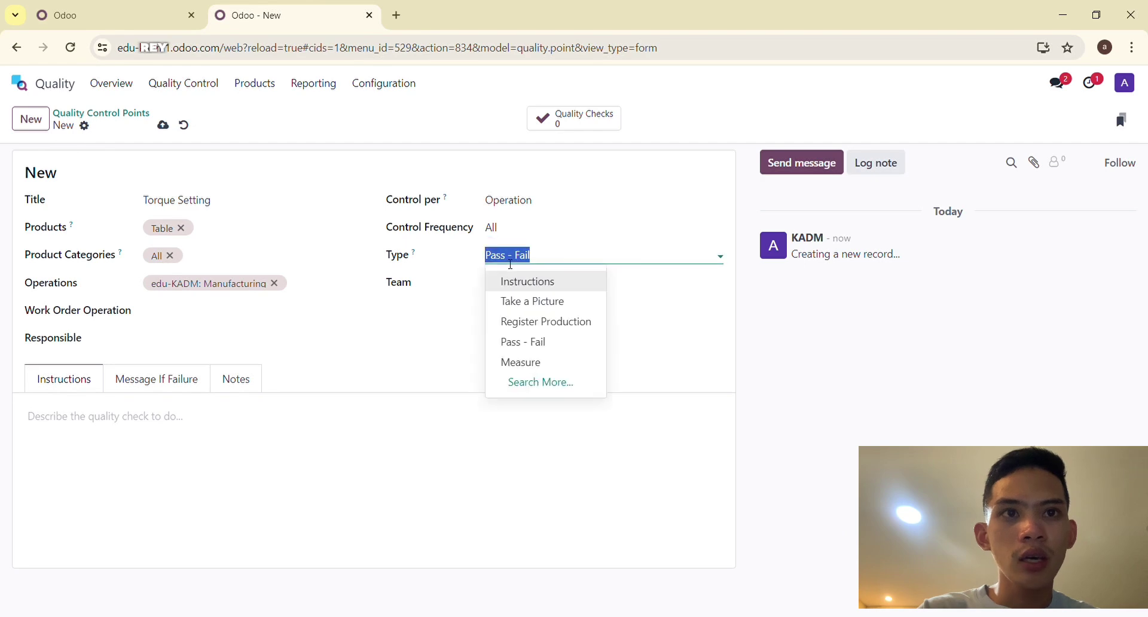
left_click(526, 360)
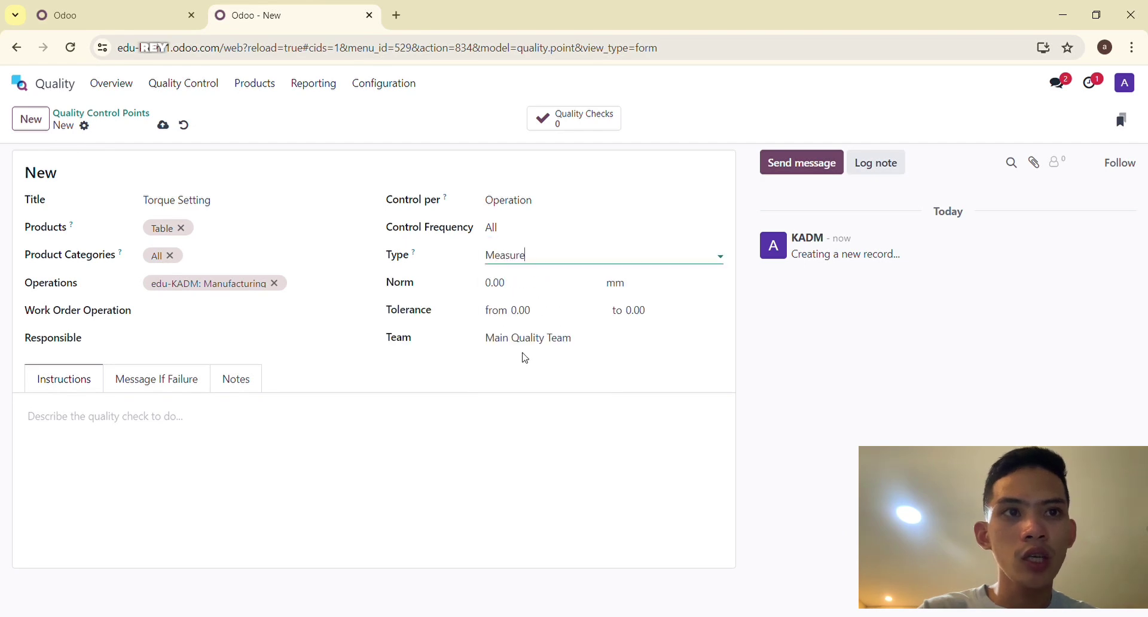
Set the measurement norm to 13.00 mm with a tolerance from 11.00 to 15.00
left_click(496, 284)
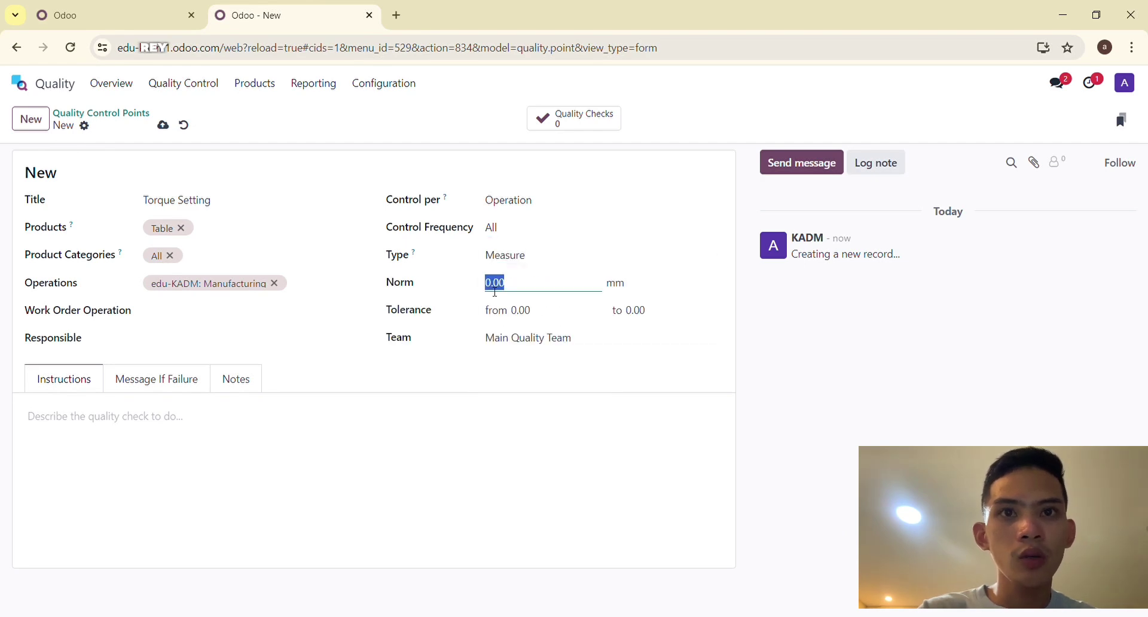
key("BackSpace")
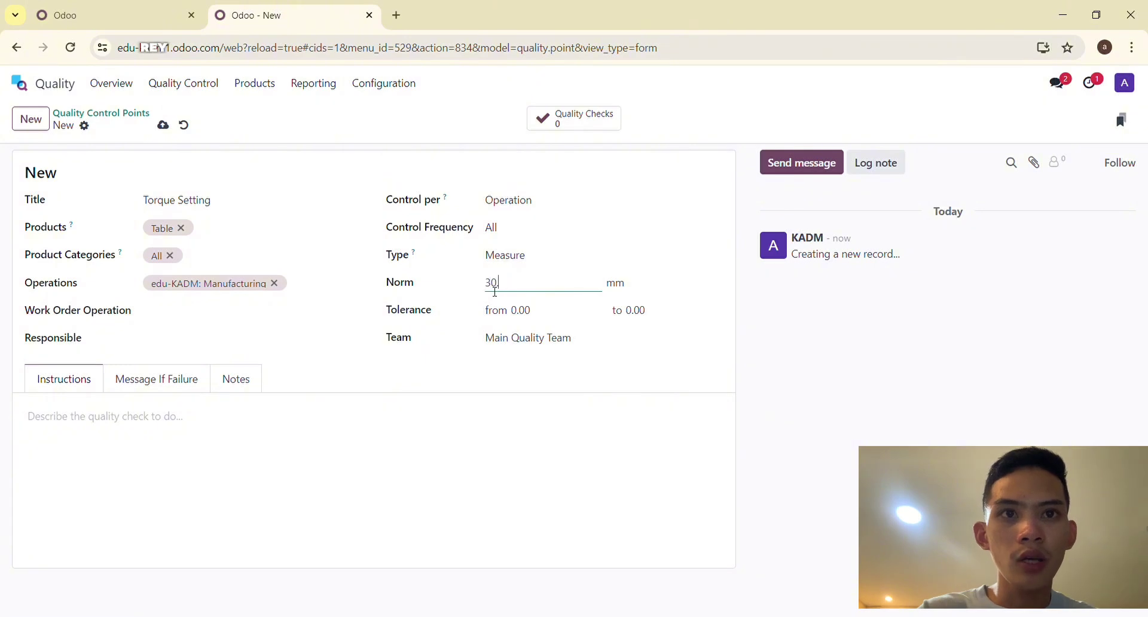
key("ctrl+a")
key("BackSpace")
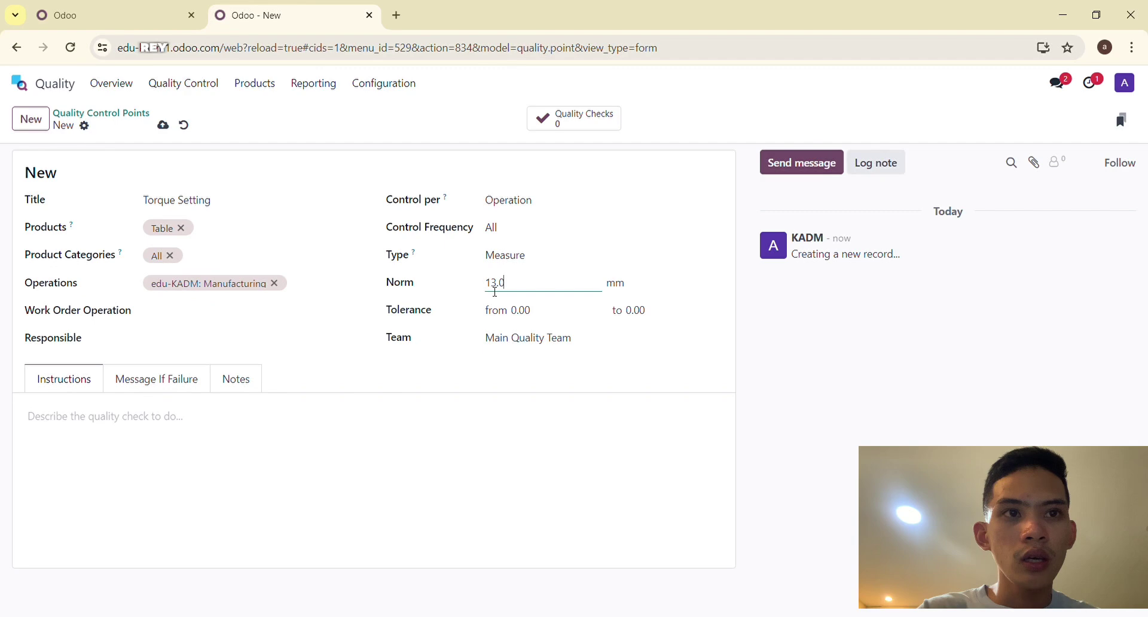
left_click(530, 310)
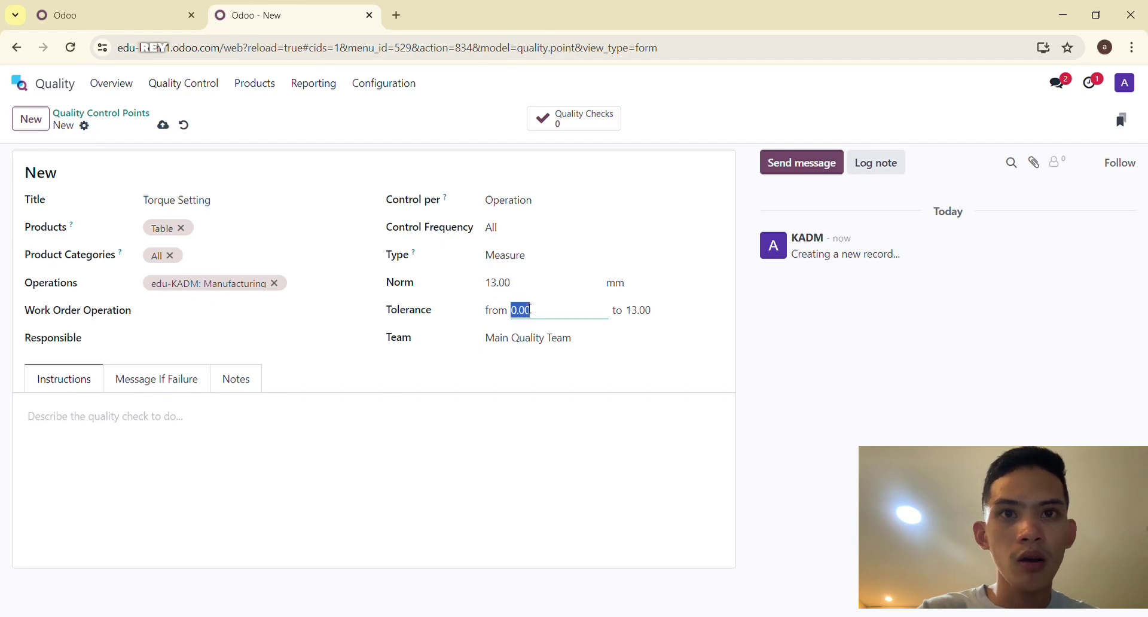
type("11")
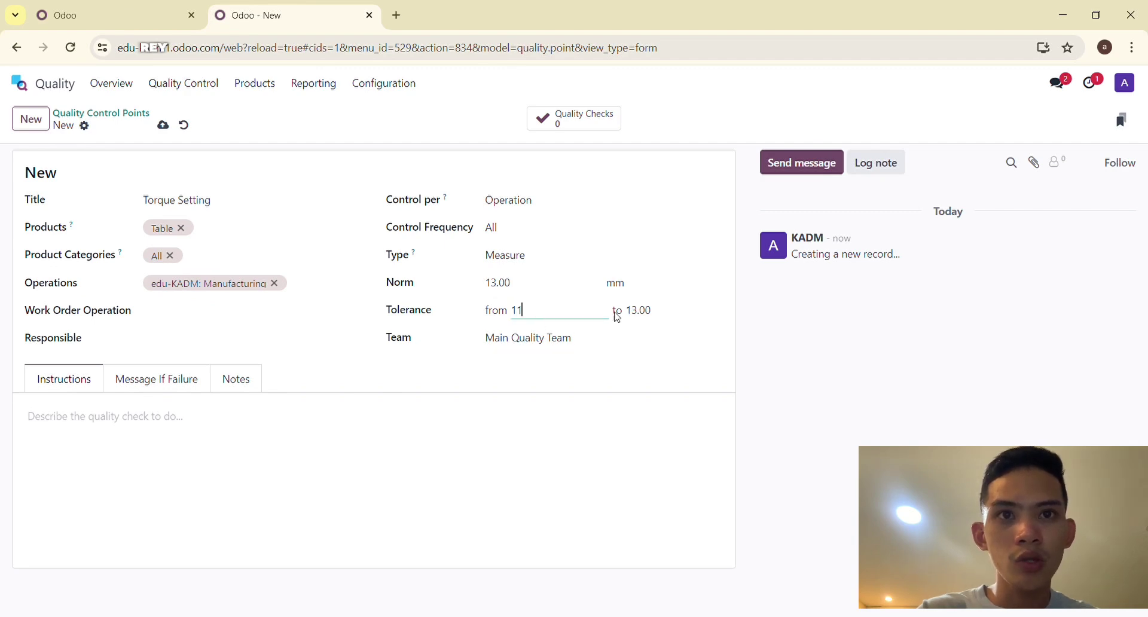
left_click(641, 318)
type("1")
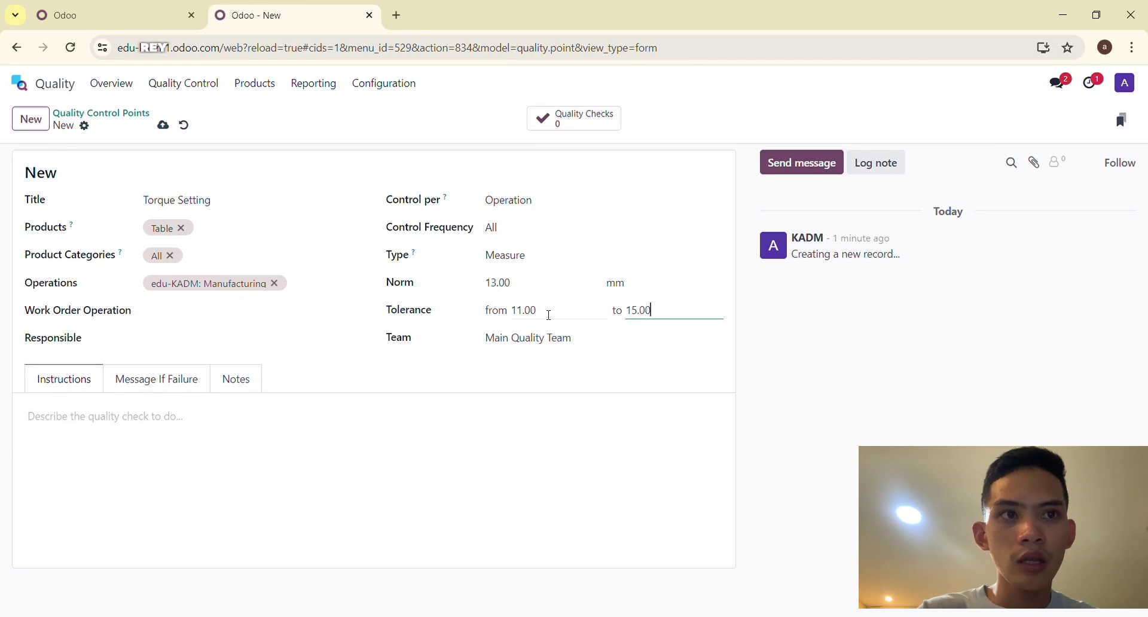
Link the control point to the Assembly work order operation and set its worksheet page to 3
left_click(193, 318)
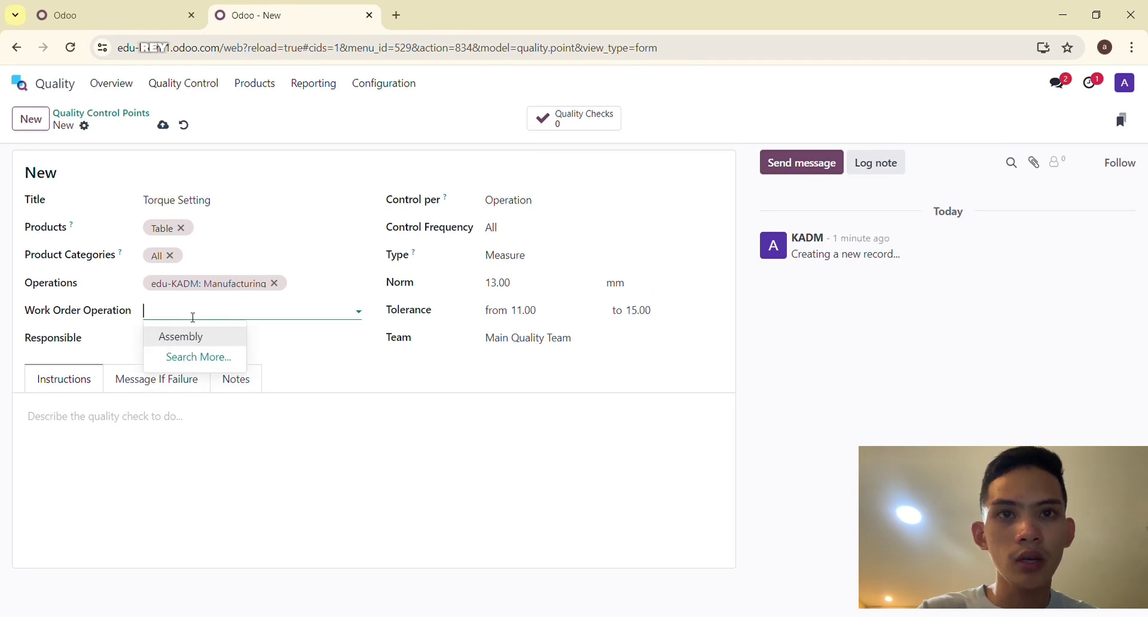
left_click(195, 337)
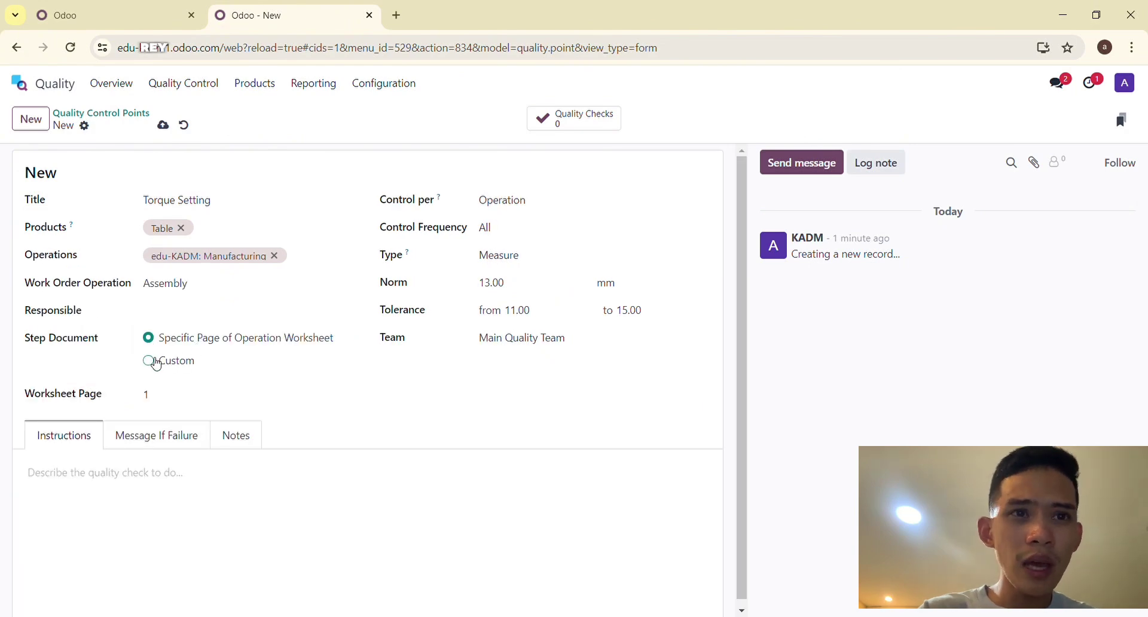
left_click(160, 309)
left_click(310, 404)
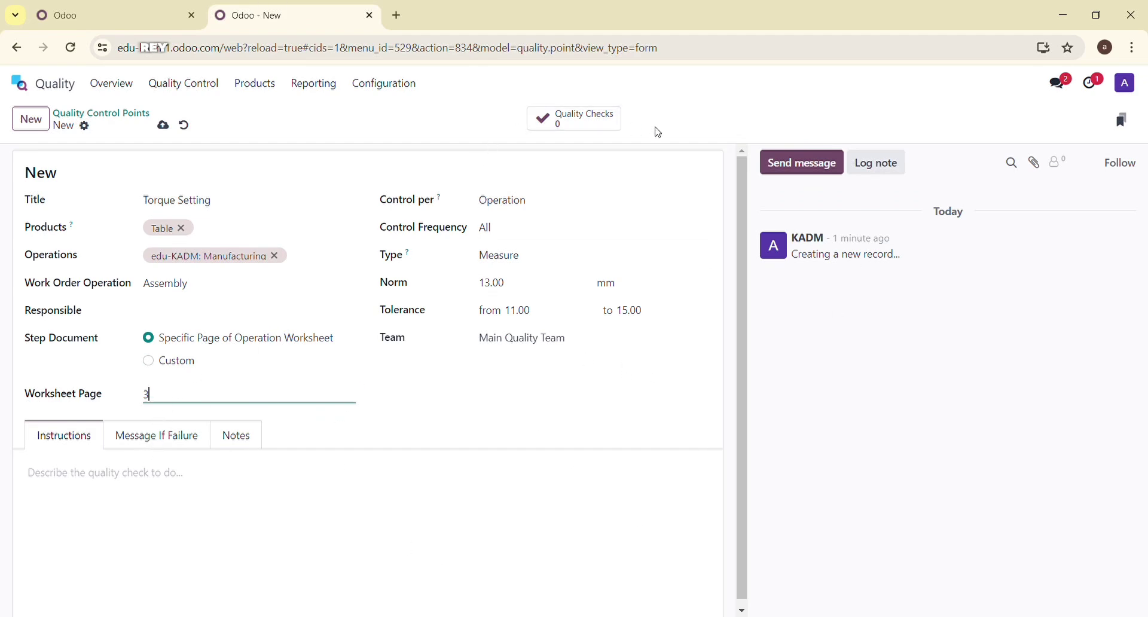
Check the control point's quality checks, then review its failure message and notes sections
left_click(594, 130)
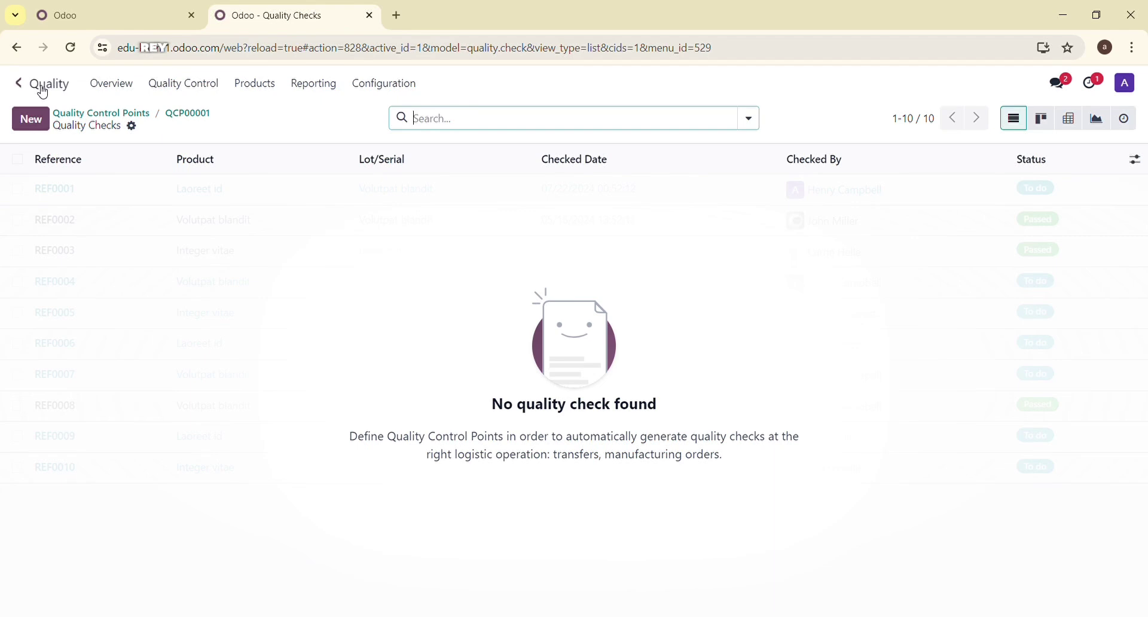
left_click(17, 48)
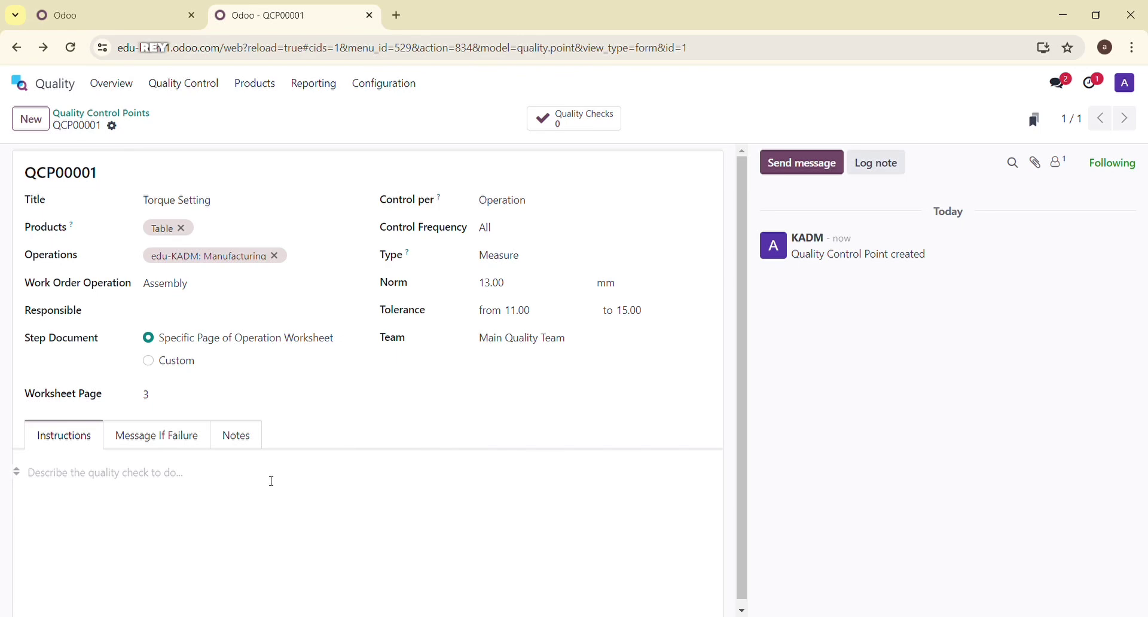
left_click(151, 449)
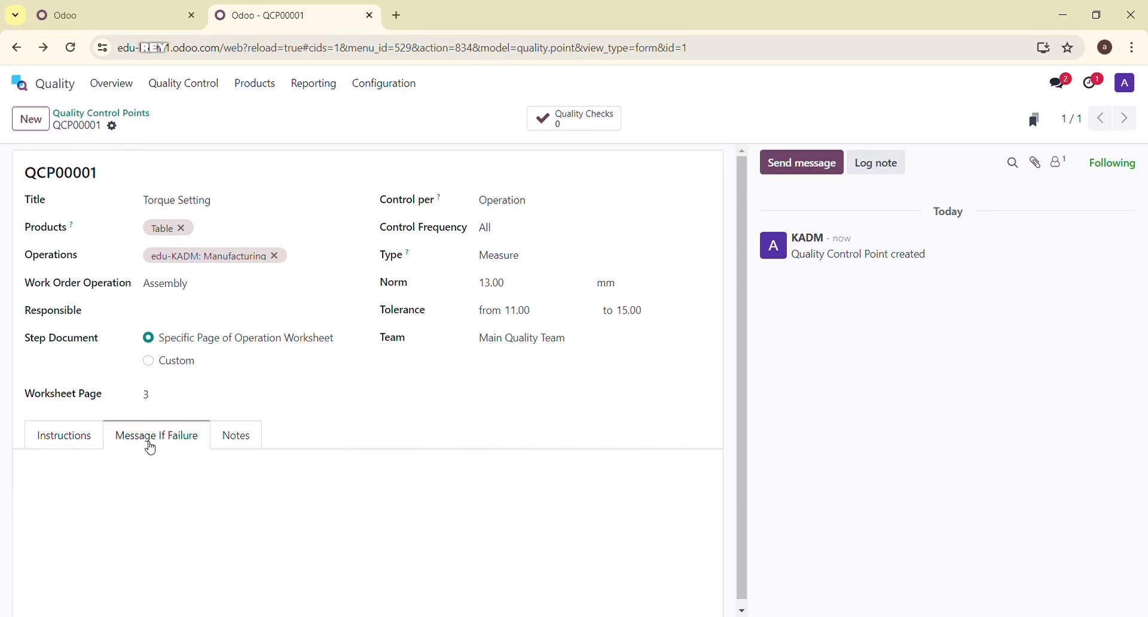
left_click(250, 451)
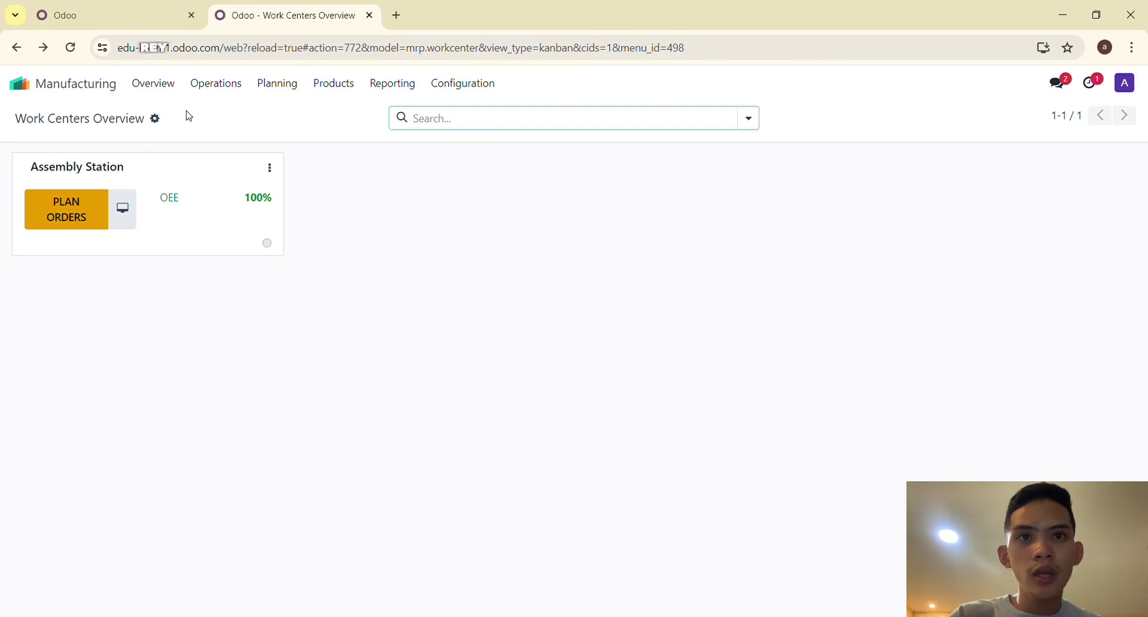
Open the latest completed Table manufacturing order from the unfiltered order list, view its work orders and try to unplan it
left_click(229, 90)
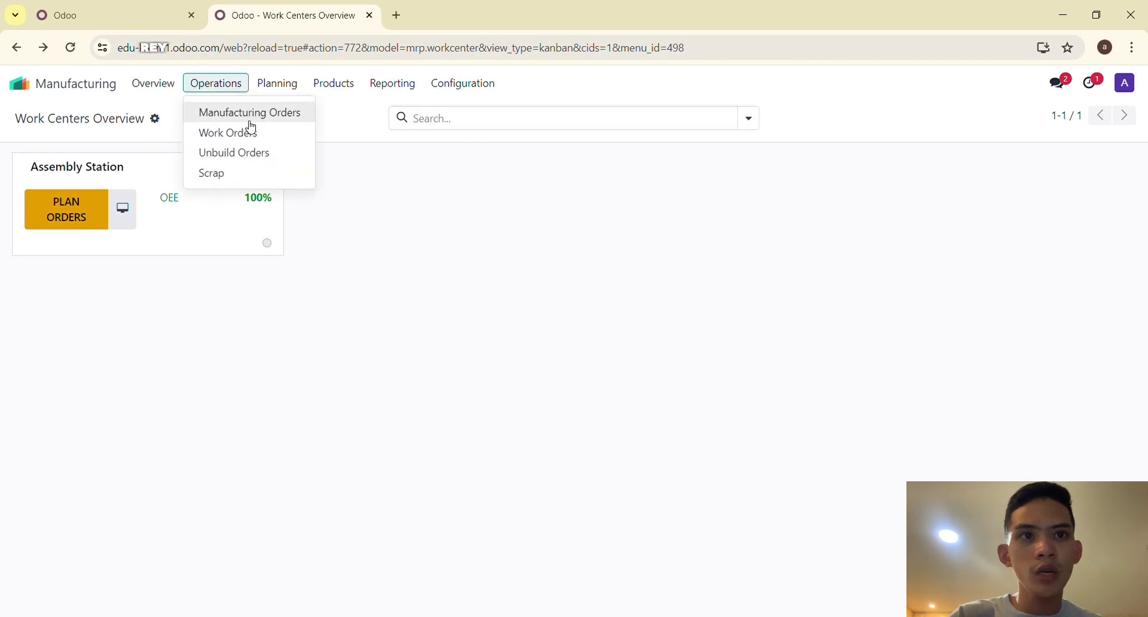
left_click(249, 126)
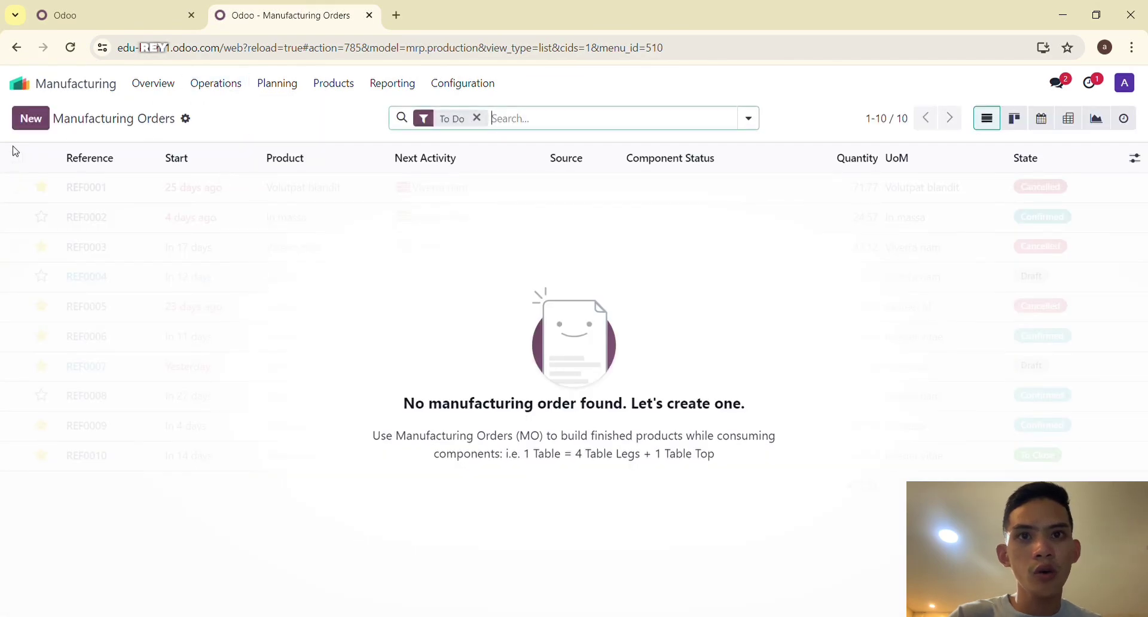
left_click(477, 118)
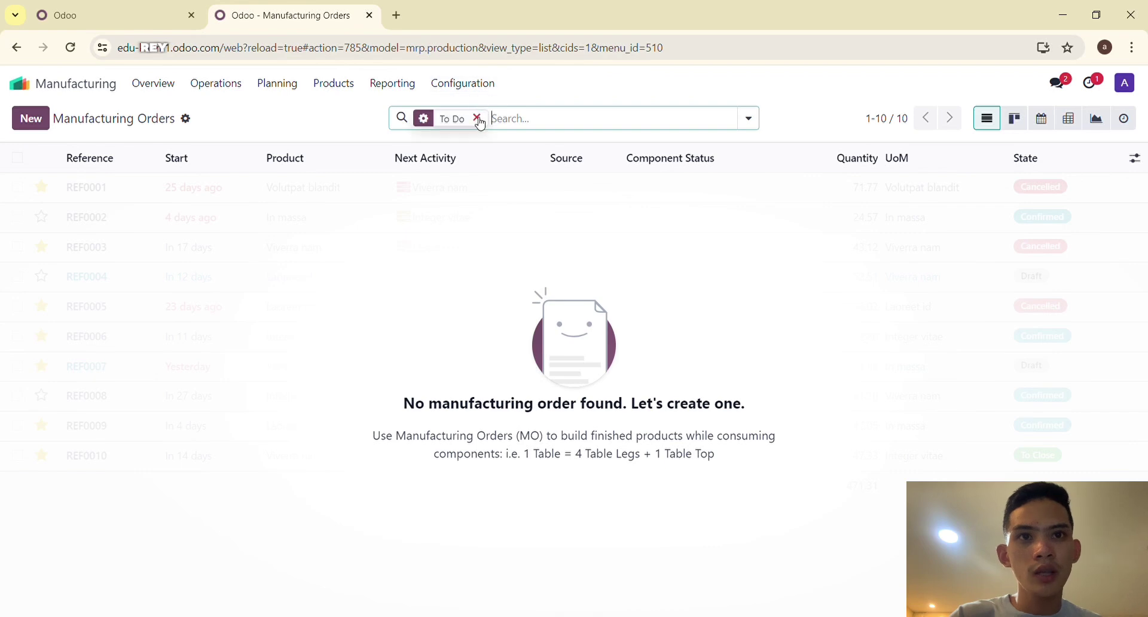
left_click(325, 248)
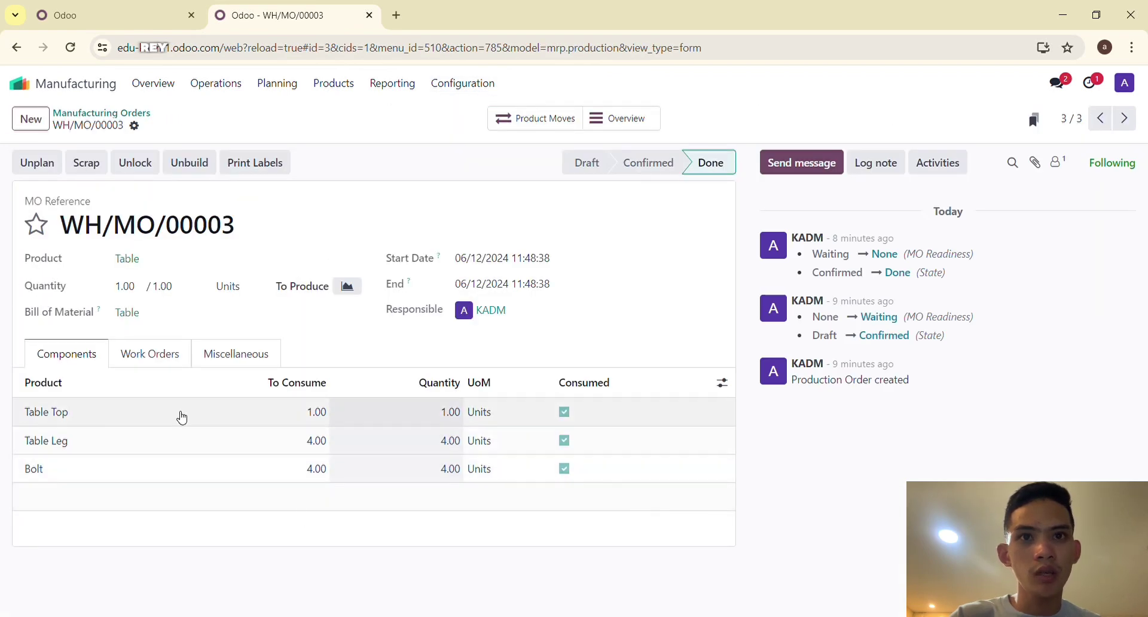
left_click(165, 359)
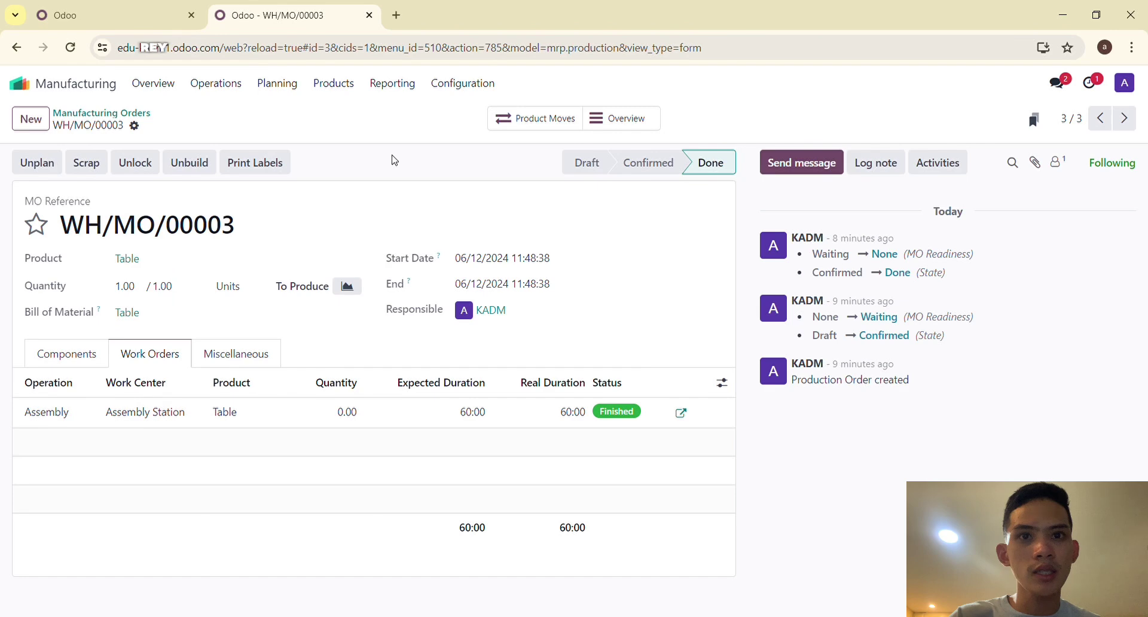
left_click(40, 168)
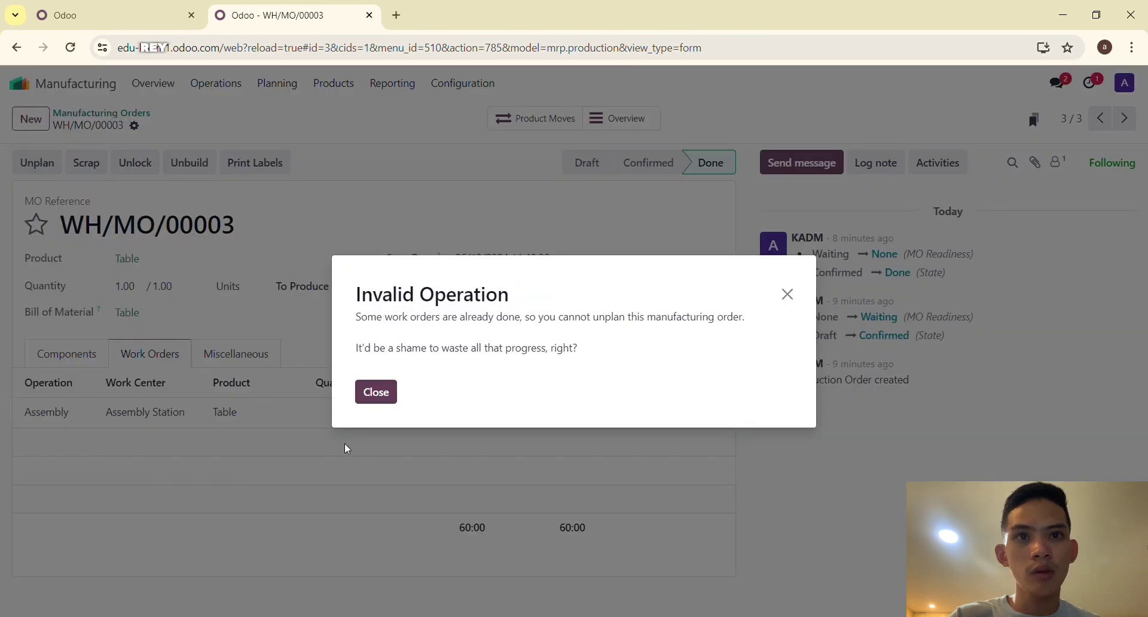
Dismiss the invalid operation message and open the Table's bill of materials
left_click(377, 392)
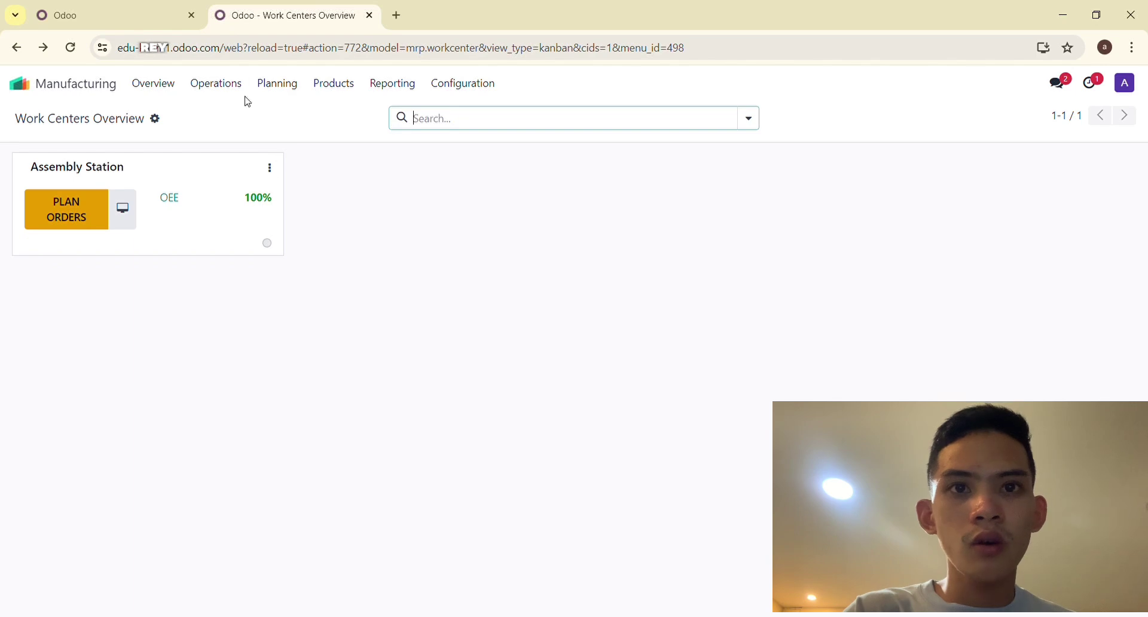
left_click(333, 83)
left_click(342, 147)
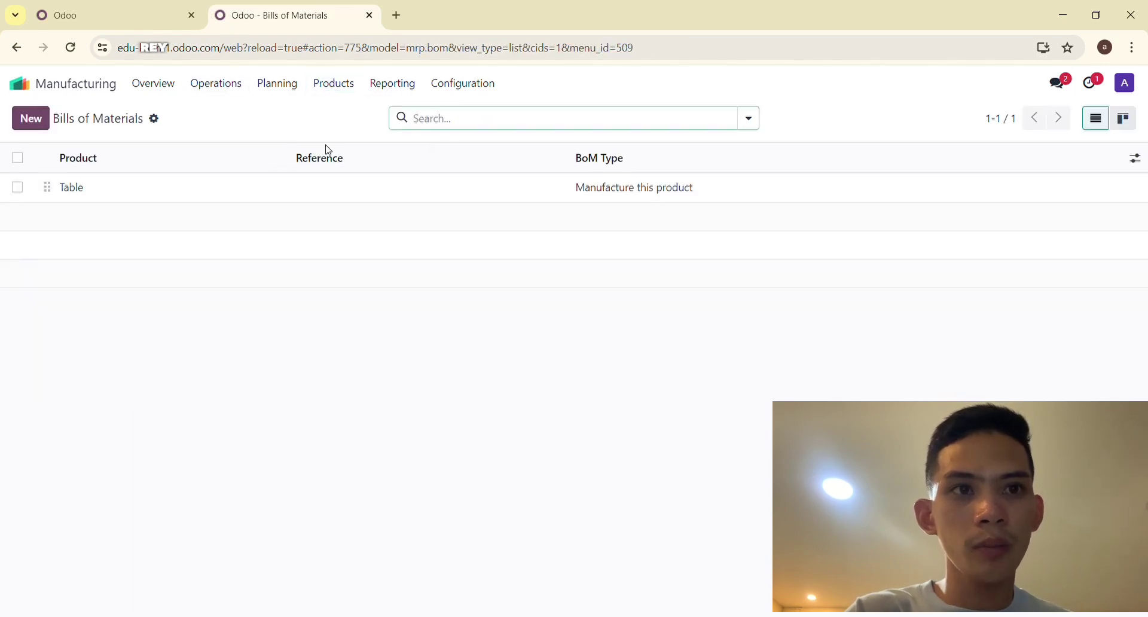
left_click(221, 195)
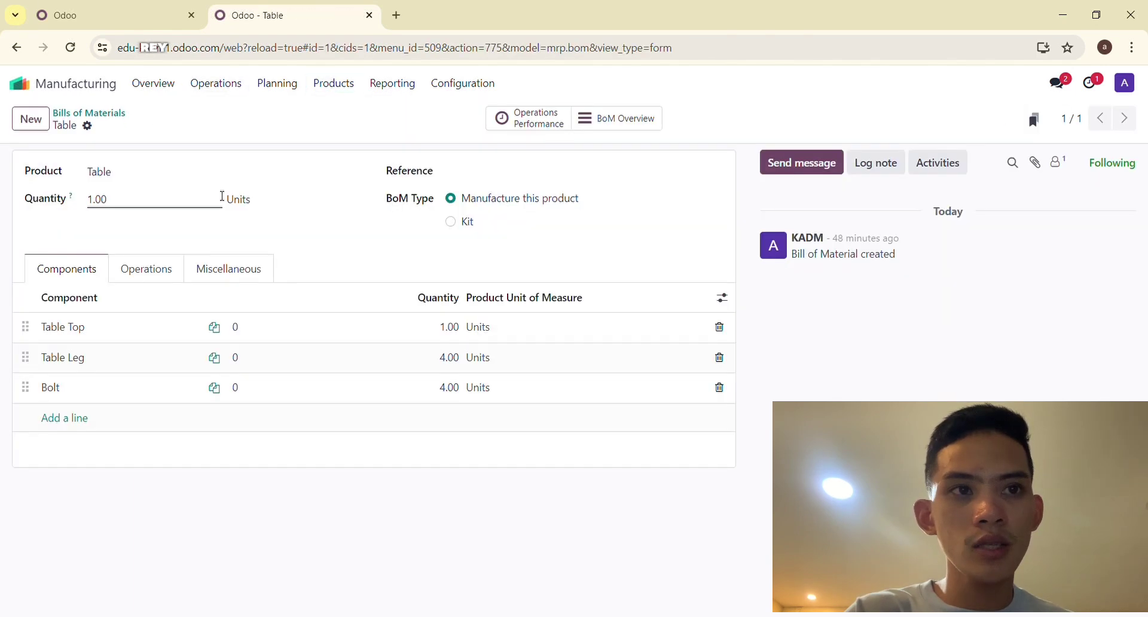
Review the operations, miscellaneous settings and components of the Table's bill of materials, and open its BoM overview
left_click(147, 271)
left_click(234, 279)
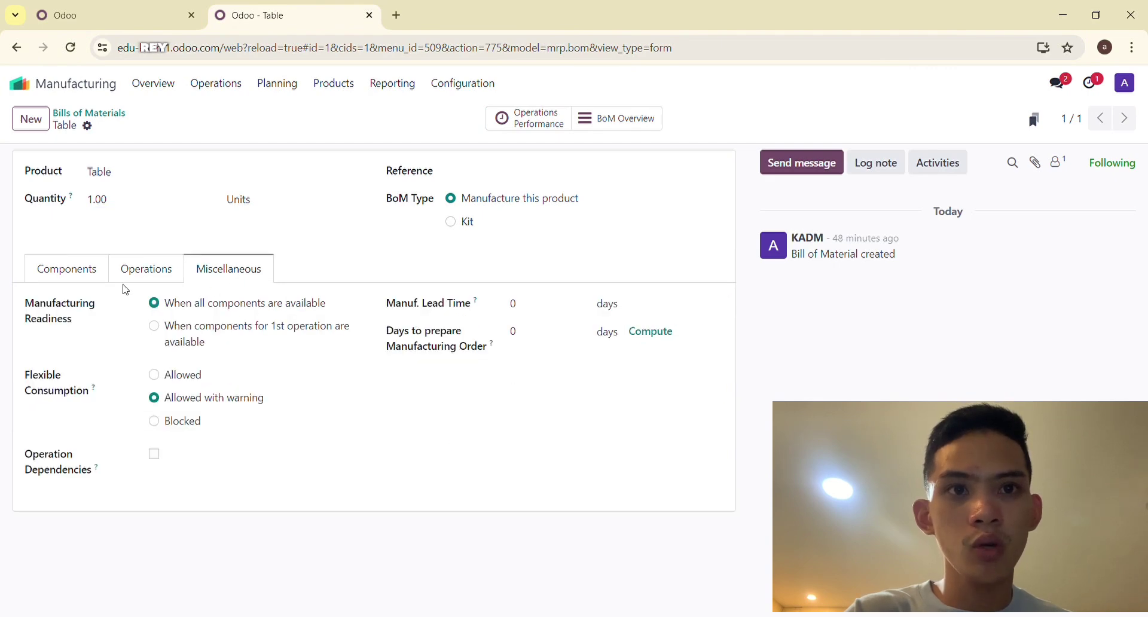
left_click(70, 278)
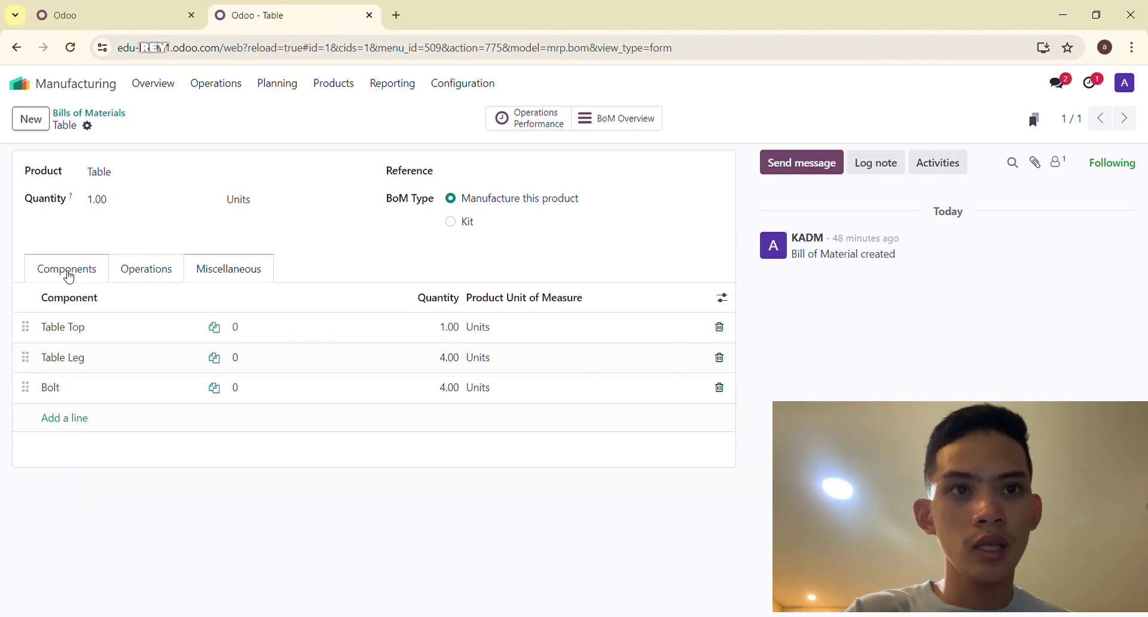
left_click(608, 122)
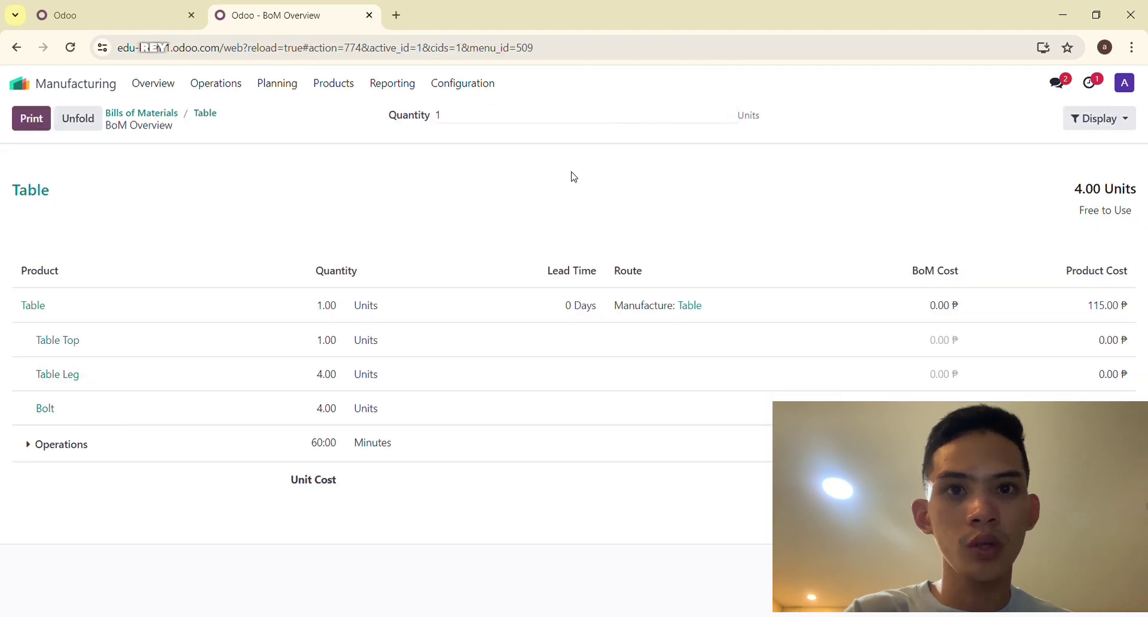